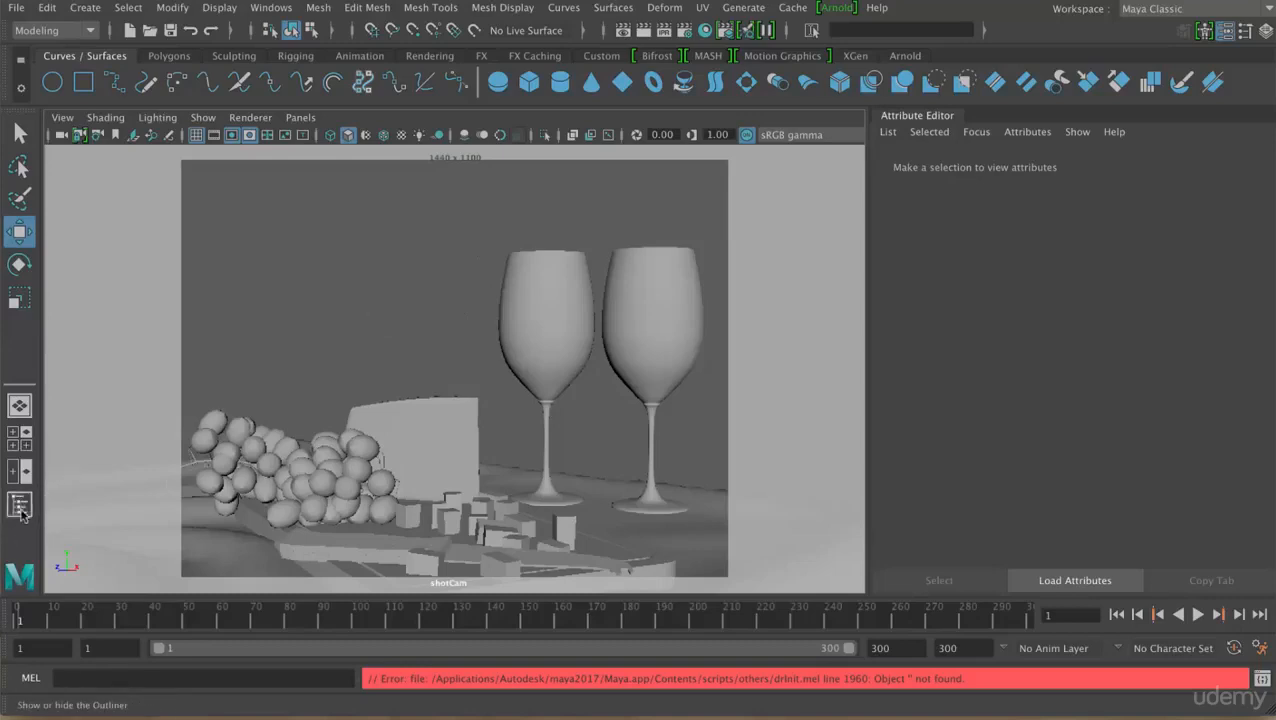
# Show the Outliner beside the viewport and select aiAreaLight1
pyautogui.click(20, 506)
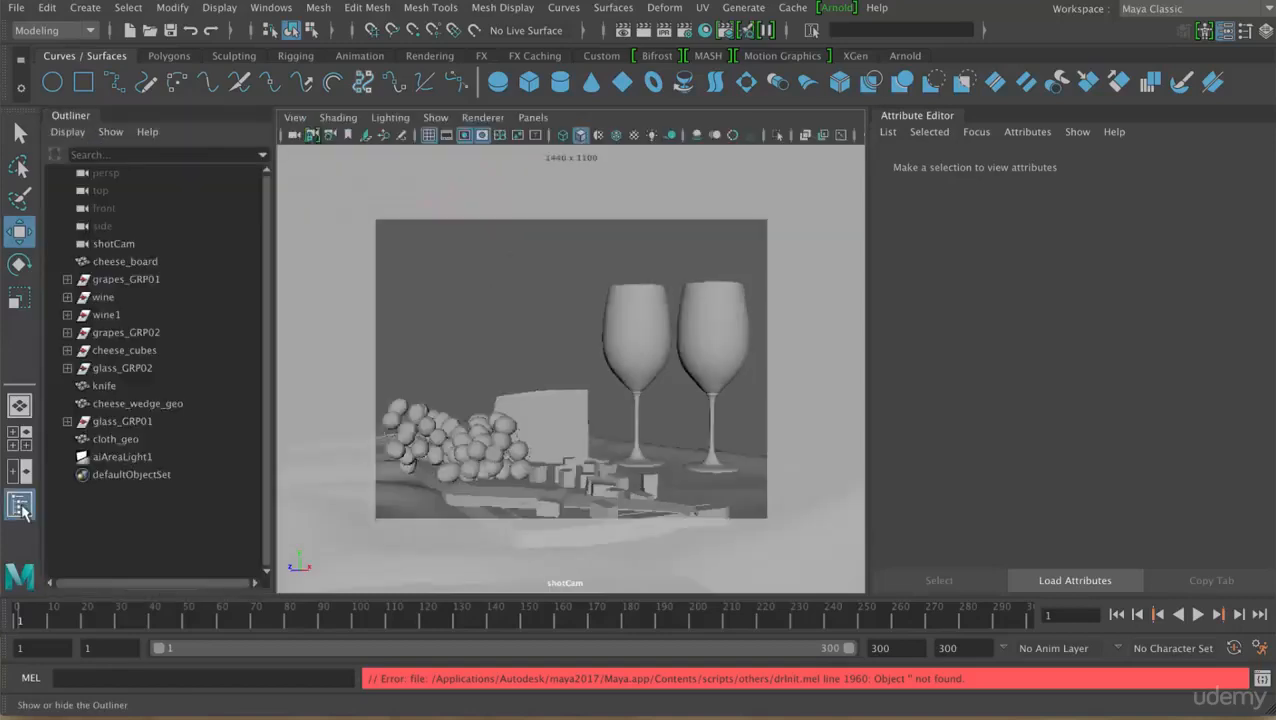
pyautogui.click(20, 506)
pyautogui.click(20, 506)
pyautogui.click(20, 506)
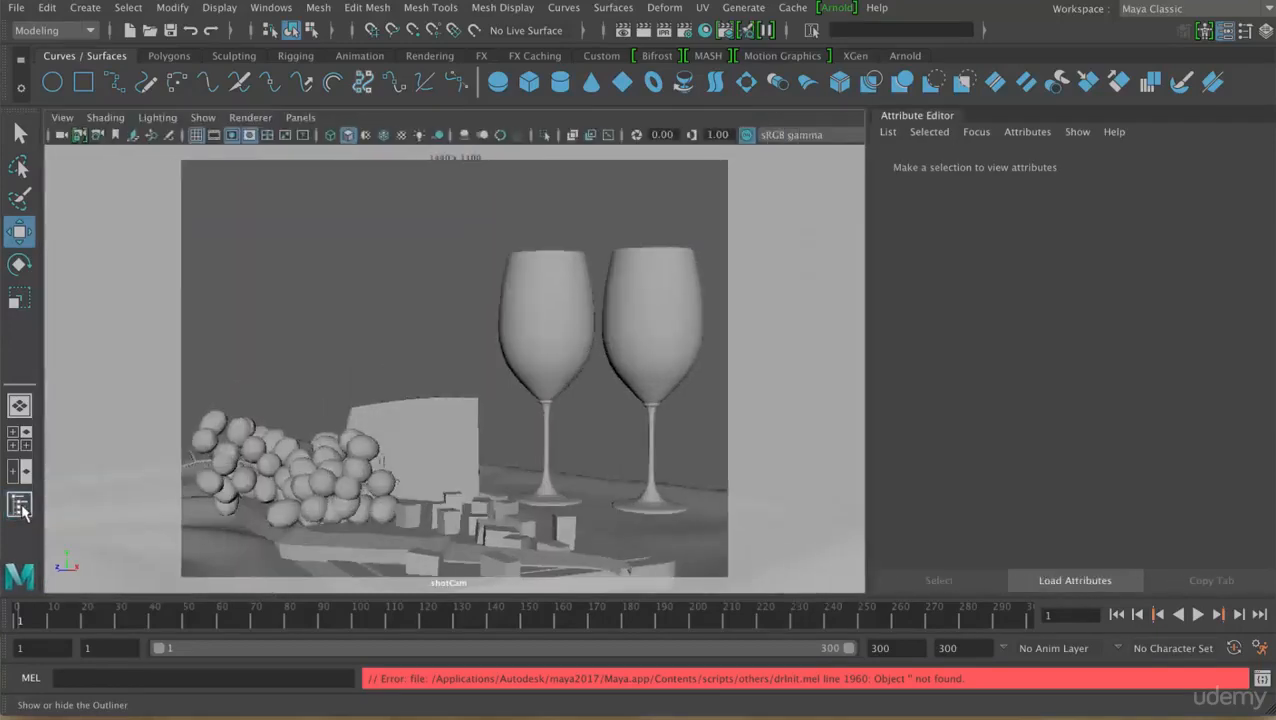
pyautogui.click(20, 506)
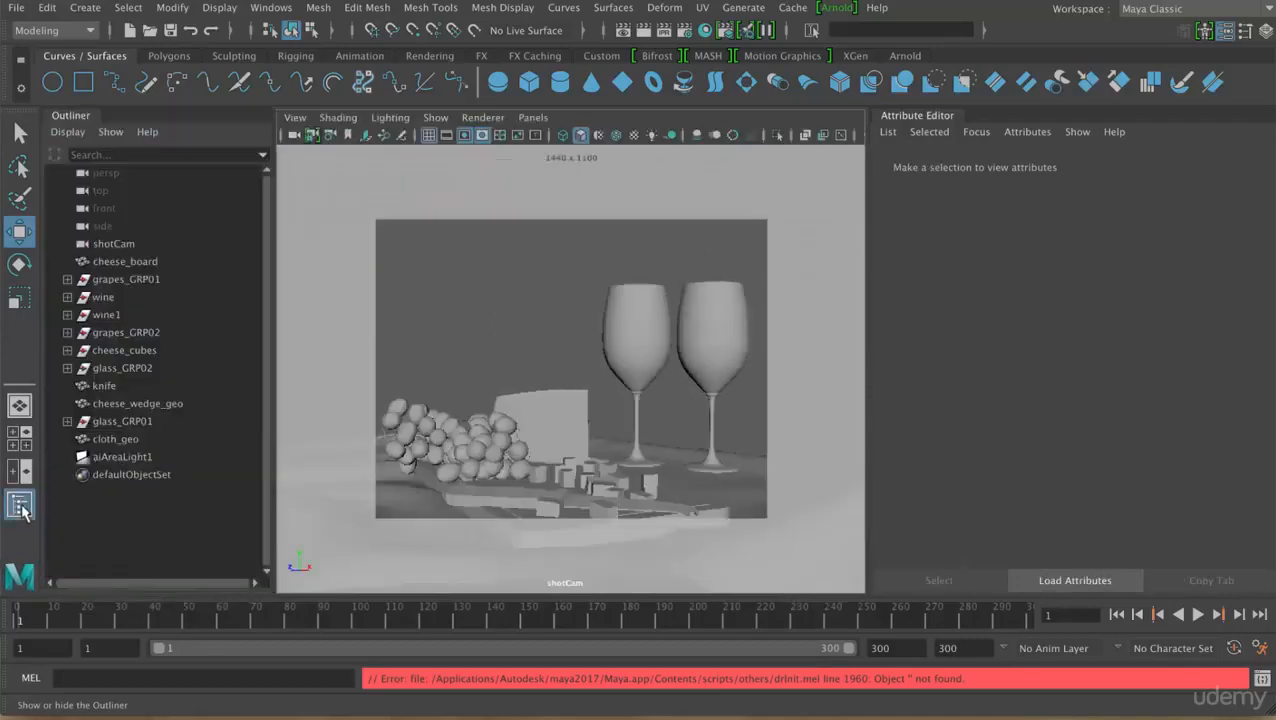
pyautogui.click(120, 457)
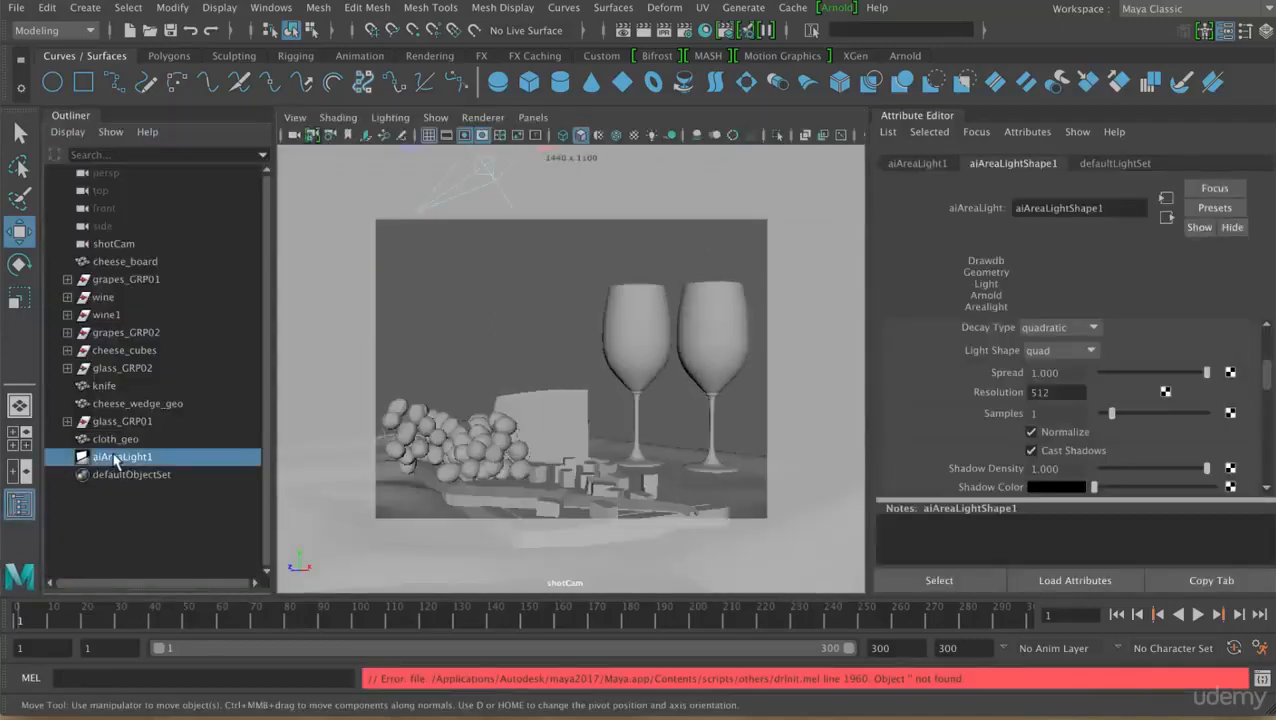
# Open the Arnold RenderView, enlarge its window, hide the display settings and show the render at real size
pyautogui.click(836, 8)
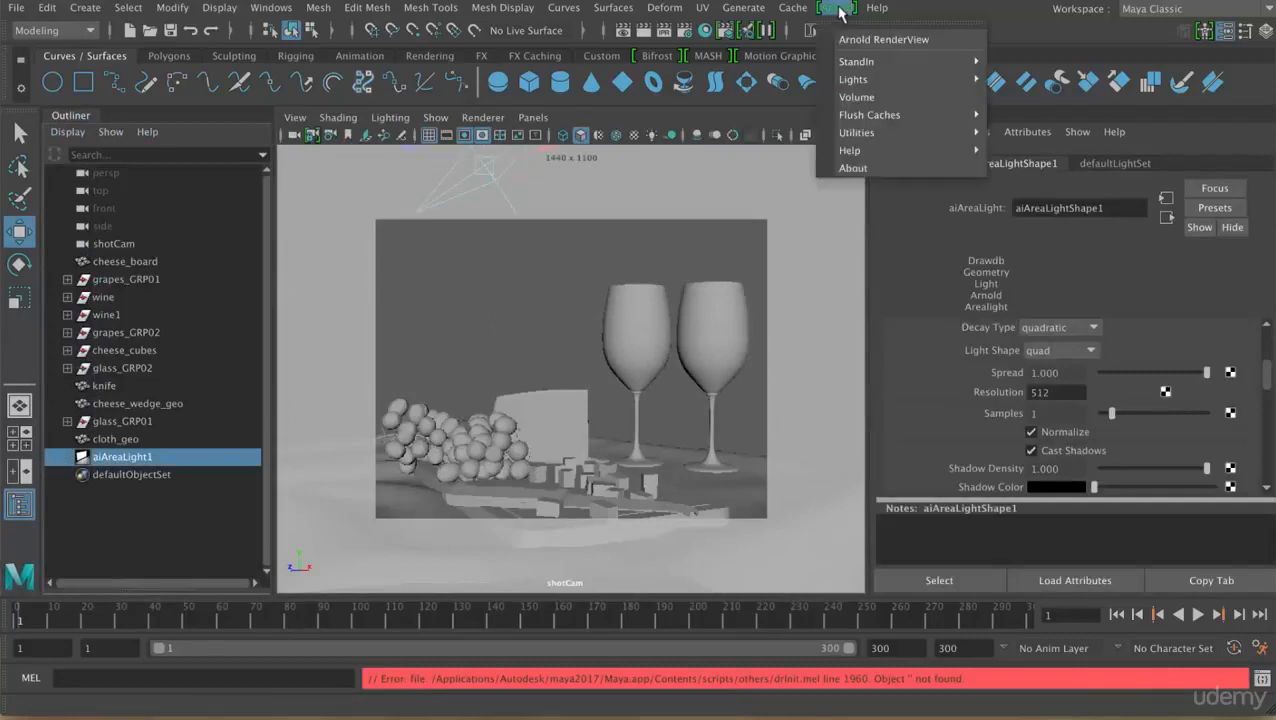
pyautogui.click(855, 40)
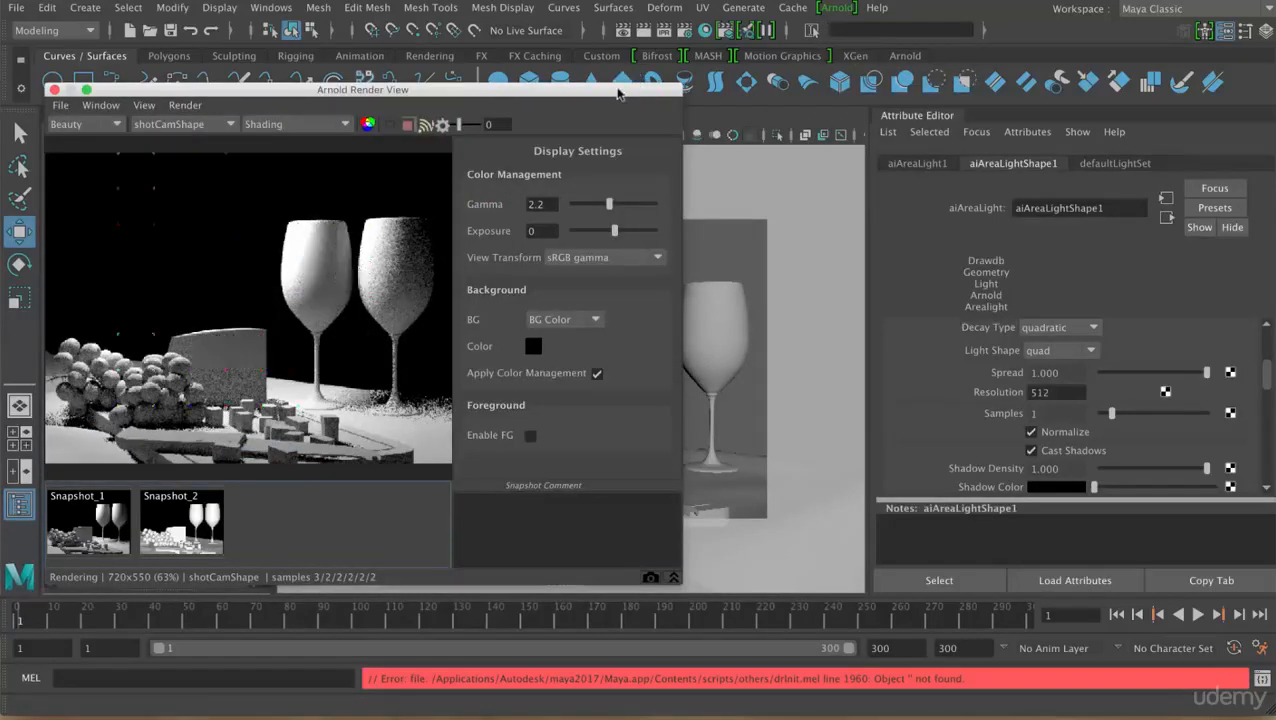
pyautogui.moveTo(607, 94); pyautogui.dragTo(571, 13)
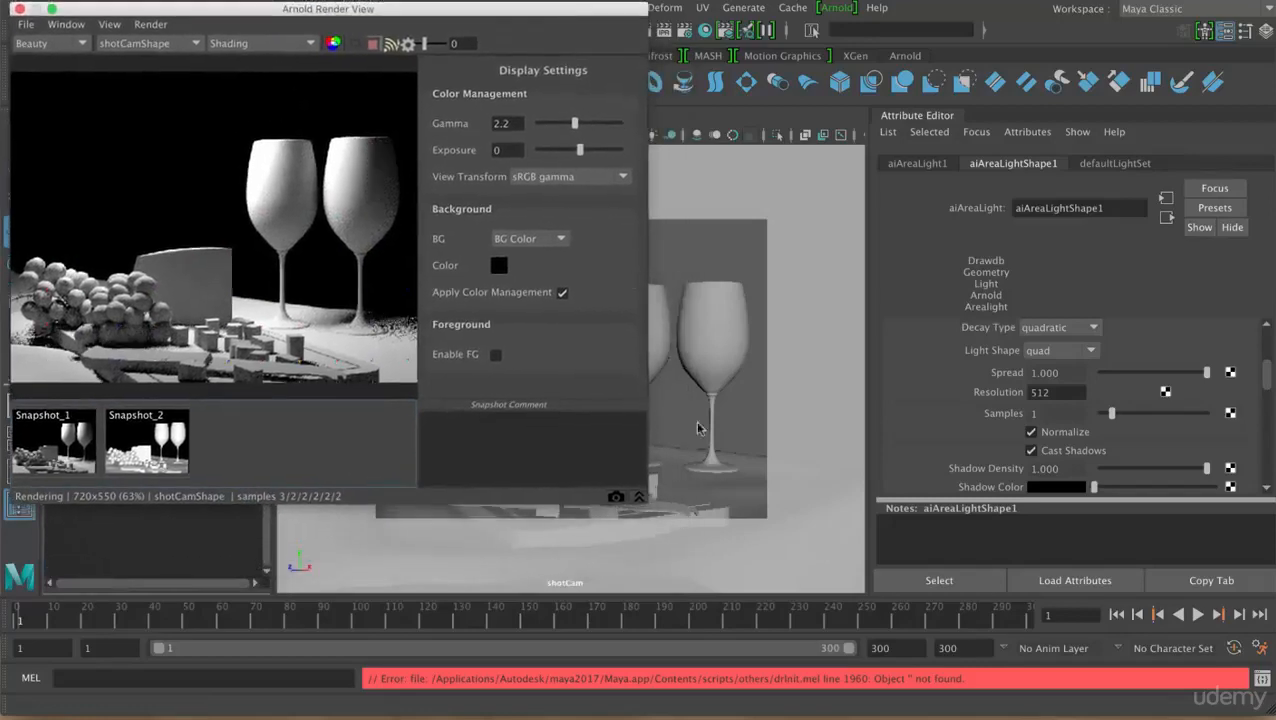
pyautogui.moveTo(647, 510); pyautogui.dragTo(908, 610)
pyautogui.click(669, 45)
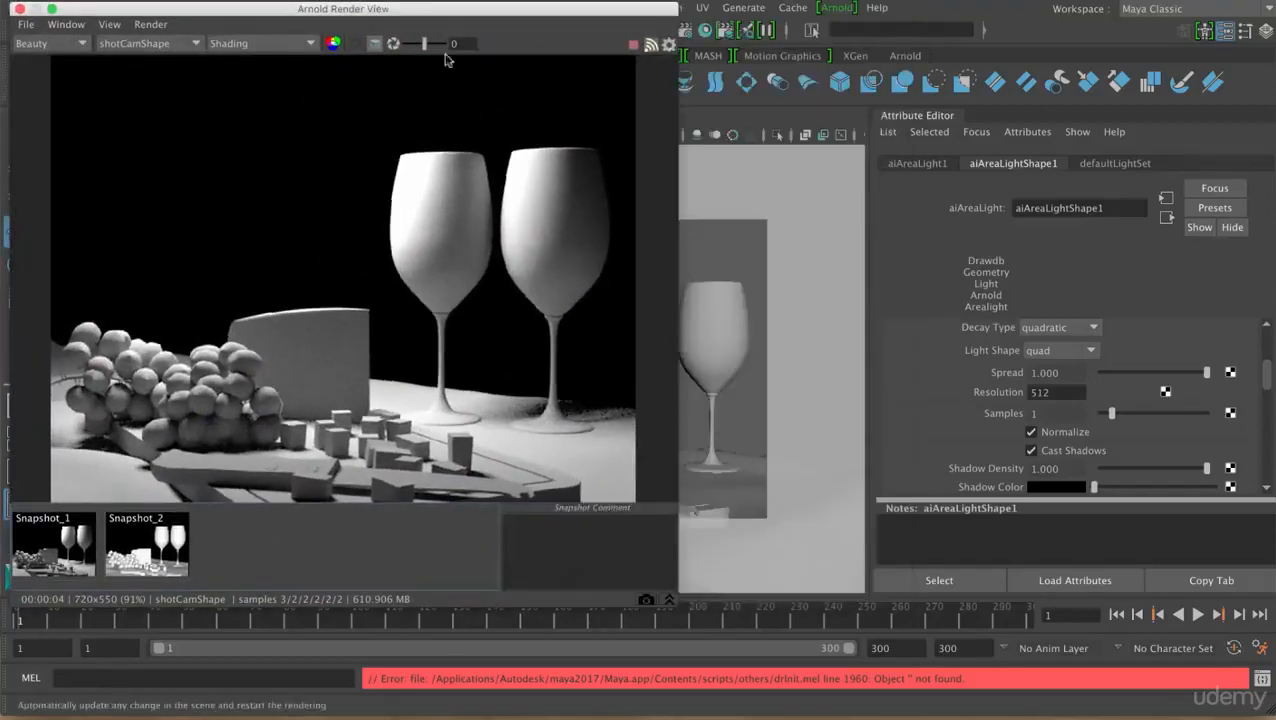
pyautogui.click(109, 24)
pyautogui.moveTo(80, 28)
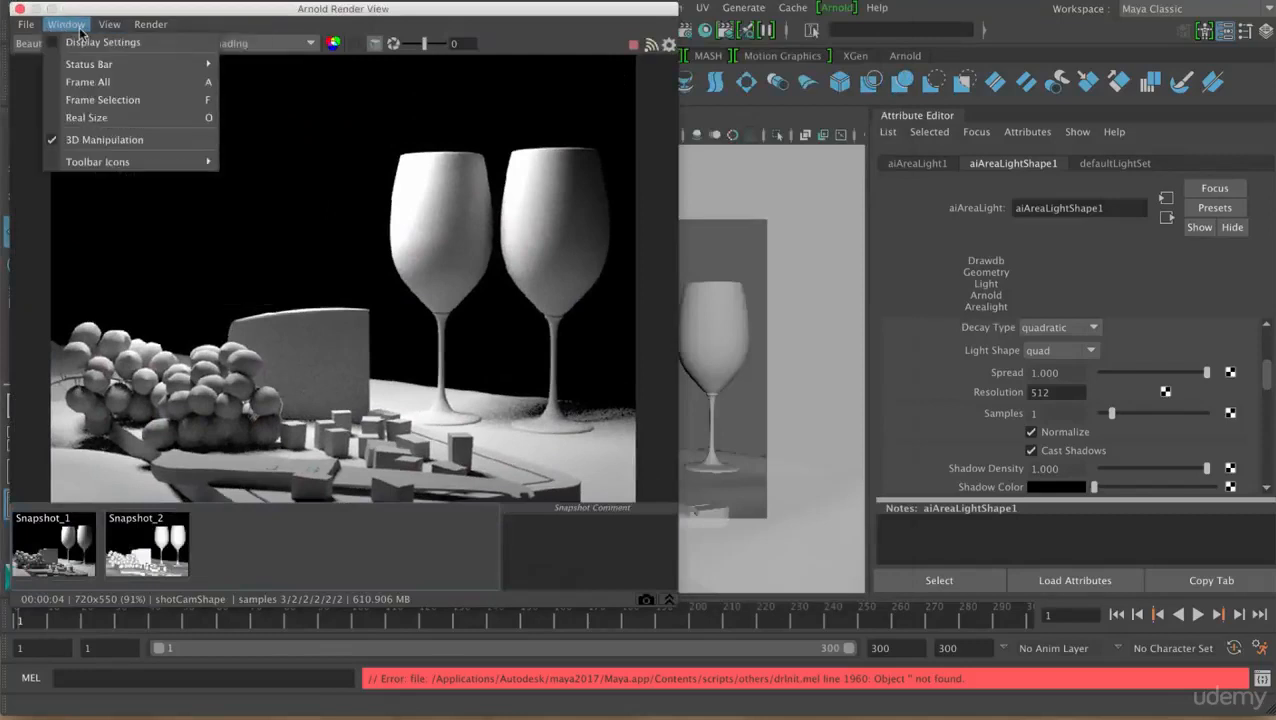
pyautogui.click(89, 119)
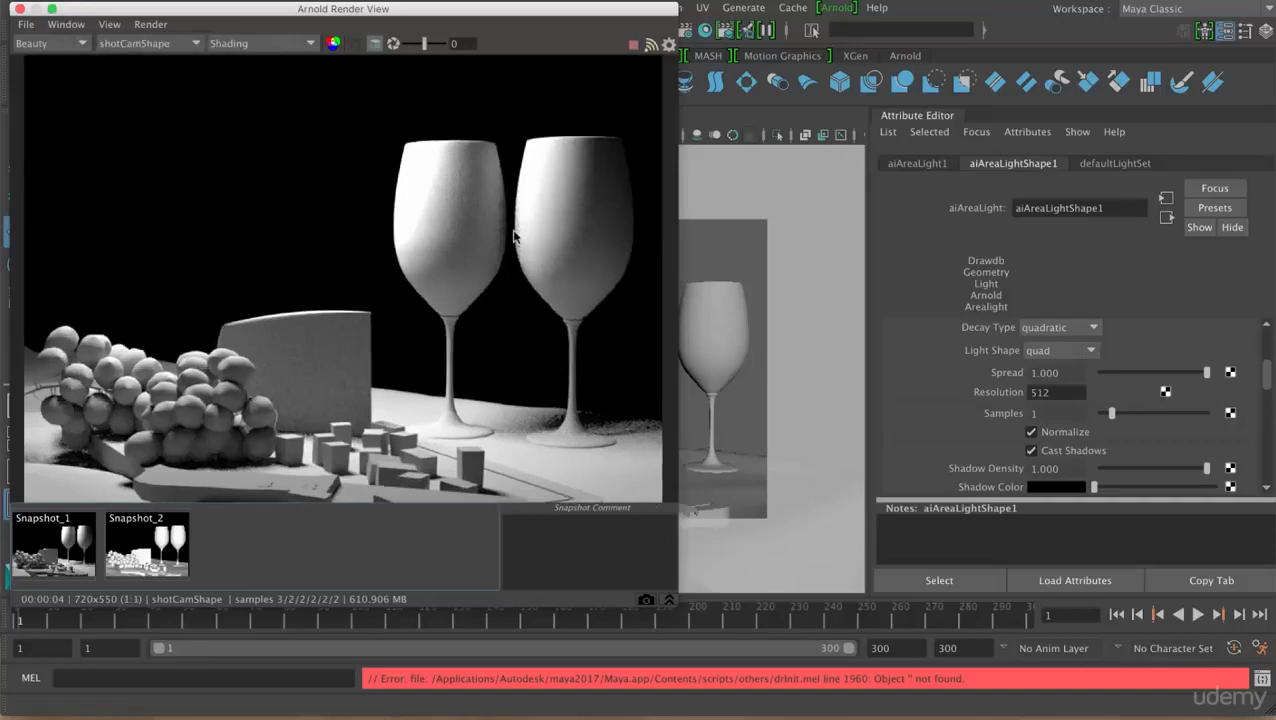
# Tint the area light's color pale yellow
pyautogui.moveTo(1268, 378); pyautogui.dragTo(1270, 333)
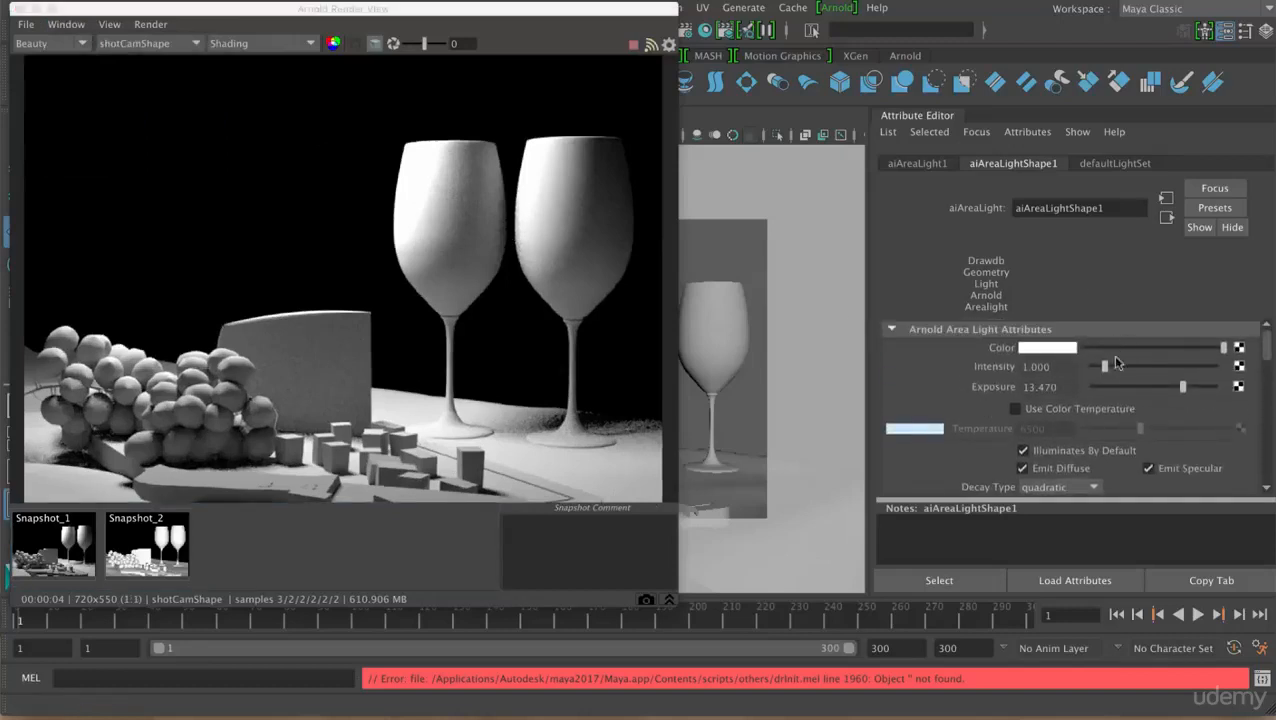
pyautogui.click(1060, 353)
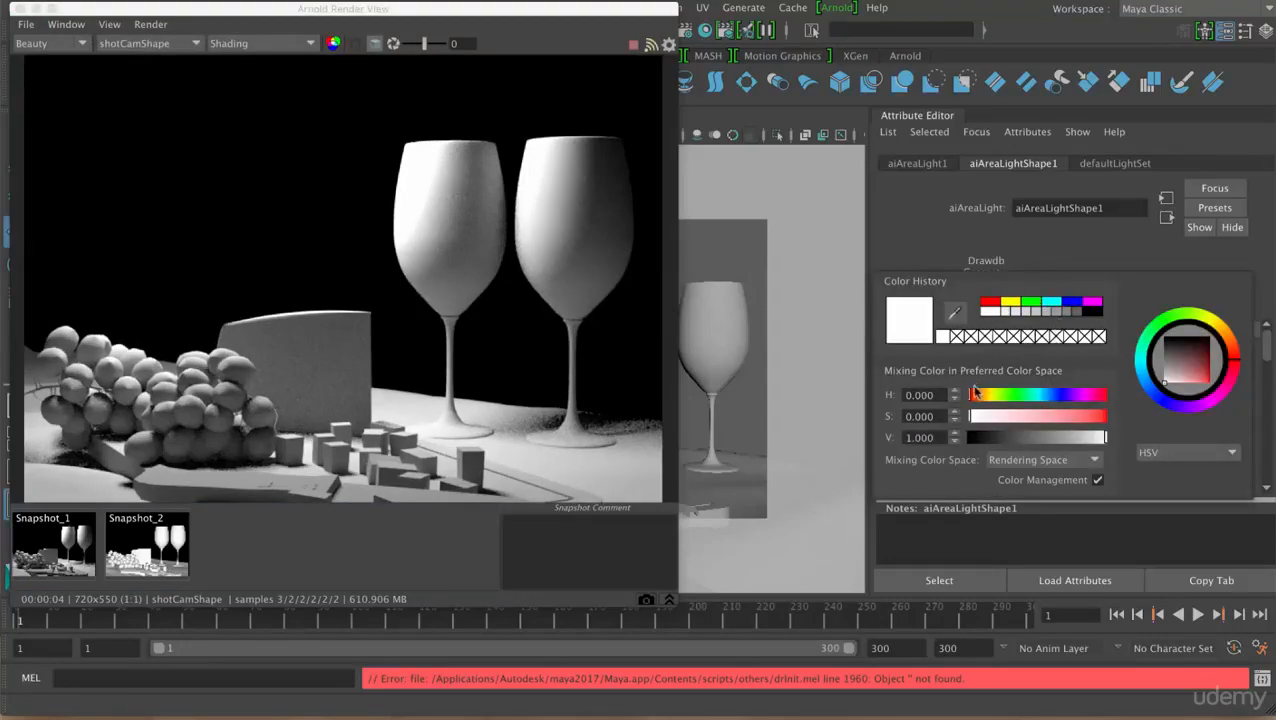
pyautogui.moveTo(976, 394); pyautogui.dragTo(1023, 417)
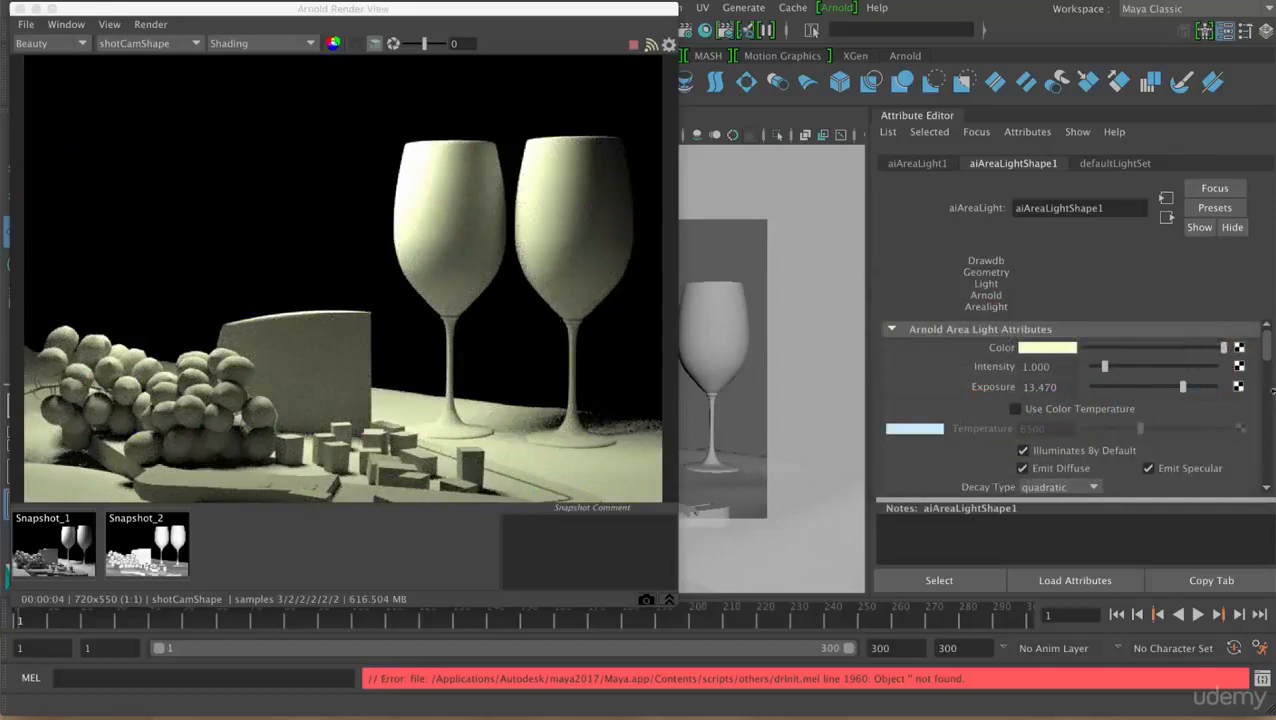
# Map a Ramp texture to the area light's color and replace its gradient with the Rainbow preset
pyautogui.click(1239, 347)
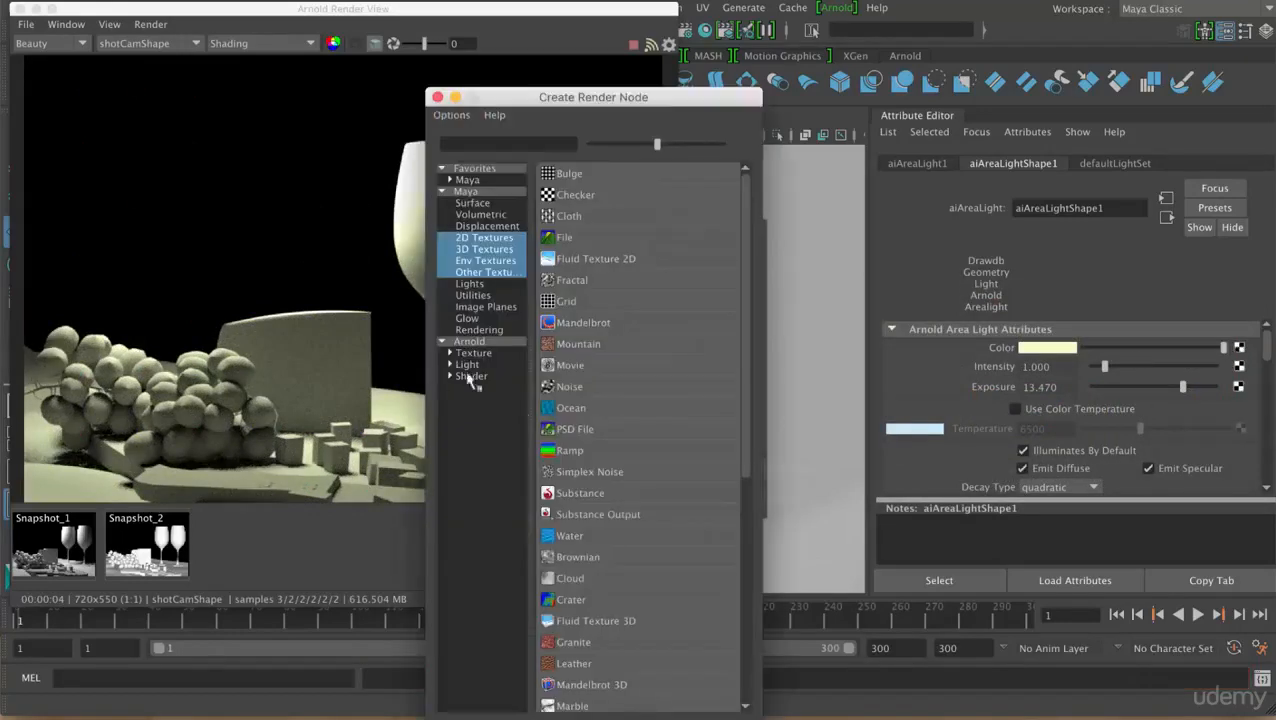
pyautogui.click(572, 451)
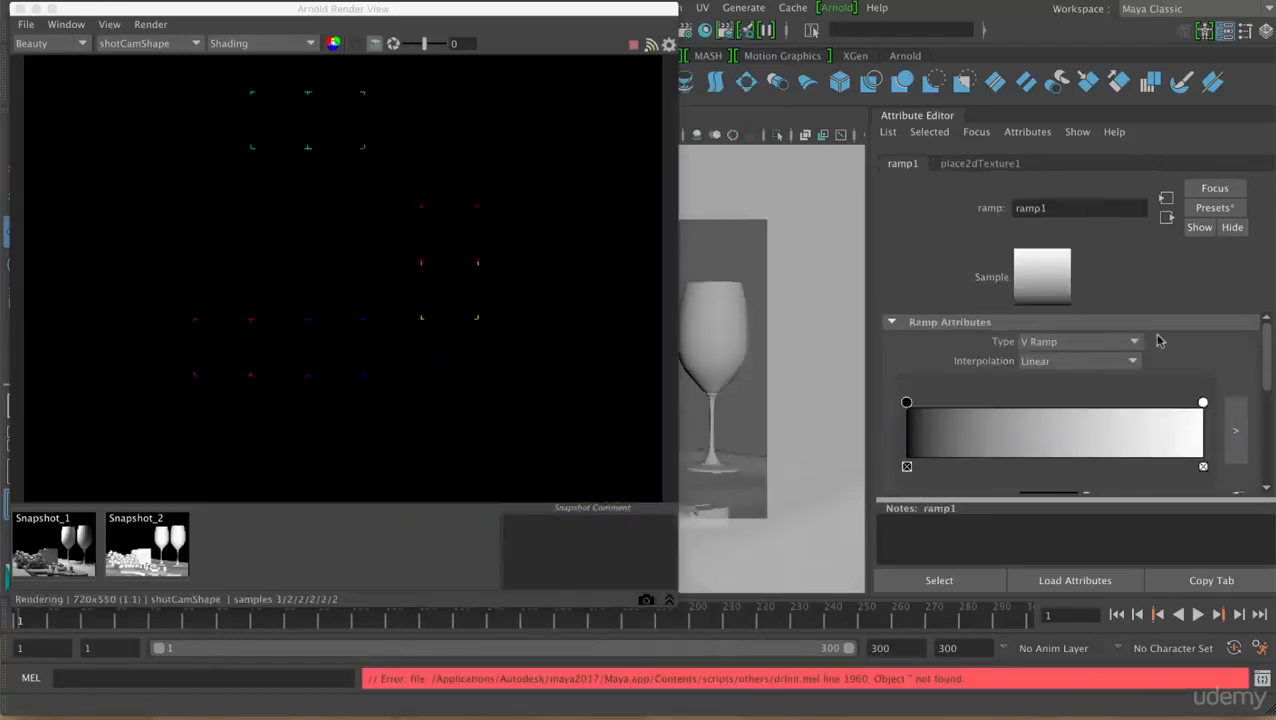
pyautogui.click(1214, 208)
pyautogui.moveTo(1188, 306)
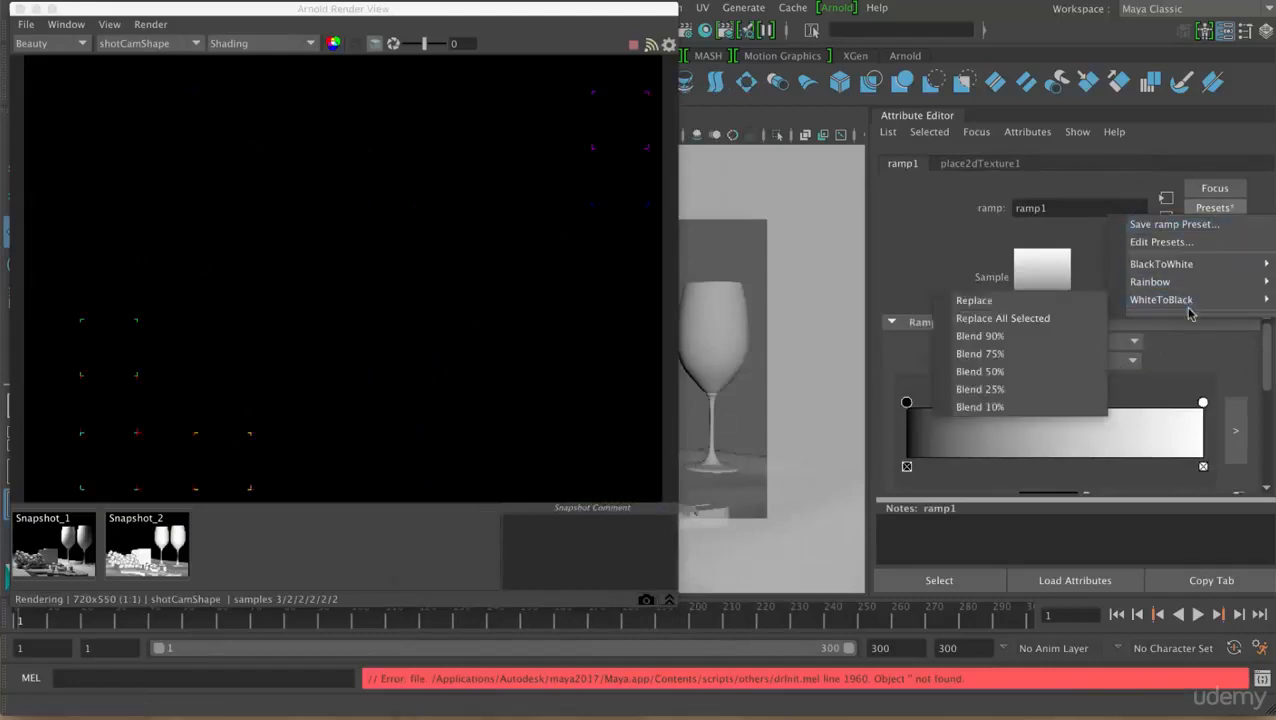
pyautogui.moveTo(1180, 282)
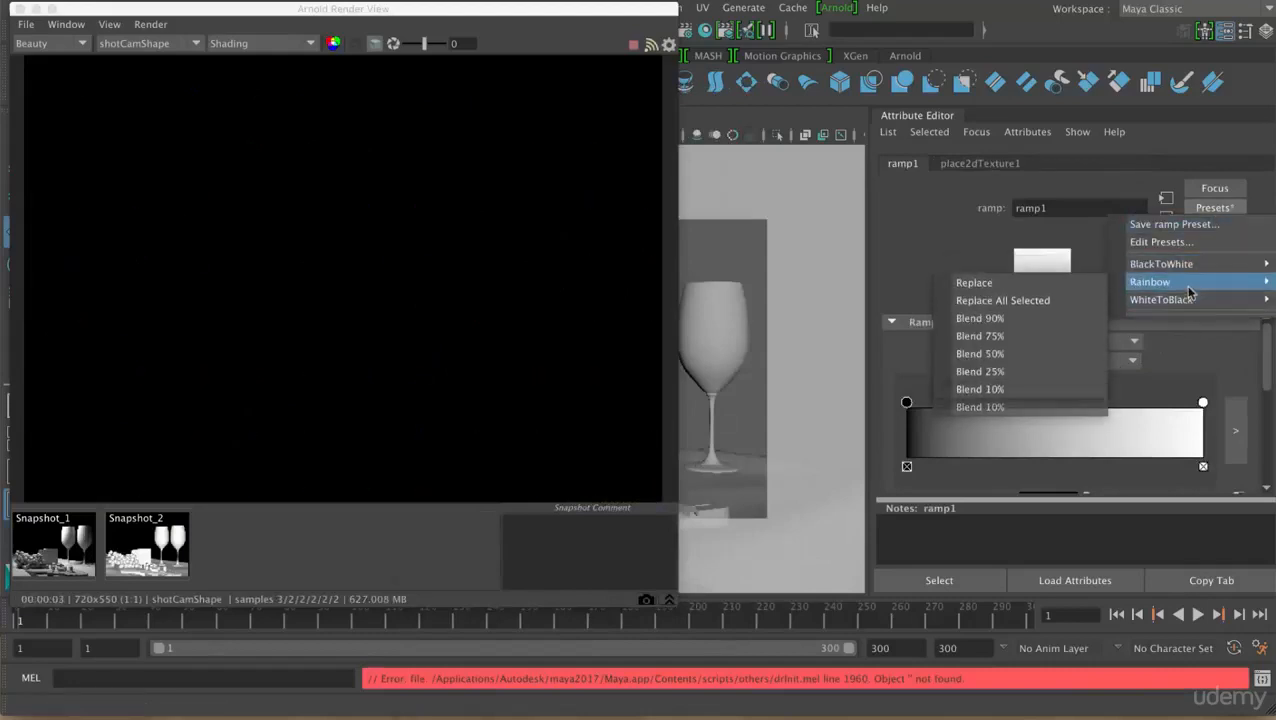
pyautogui.click(1070, 287)
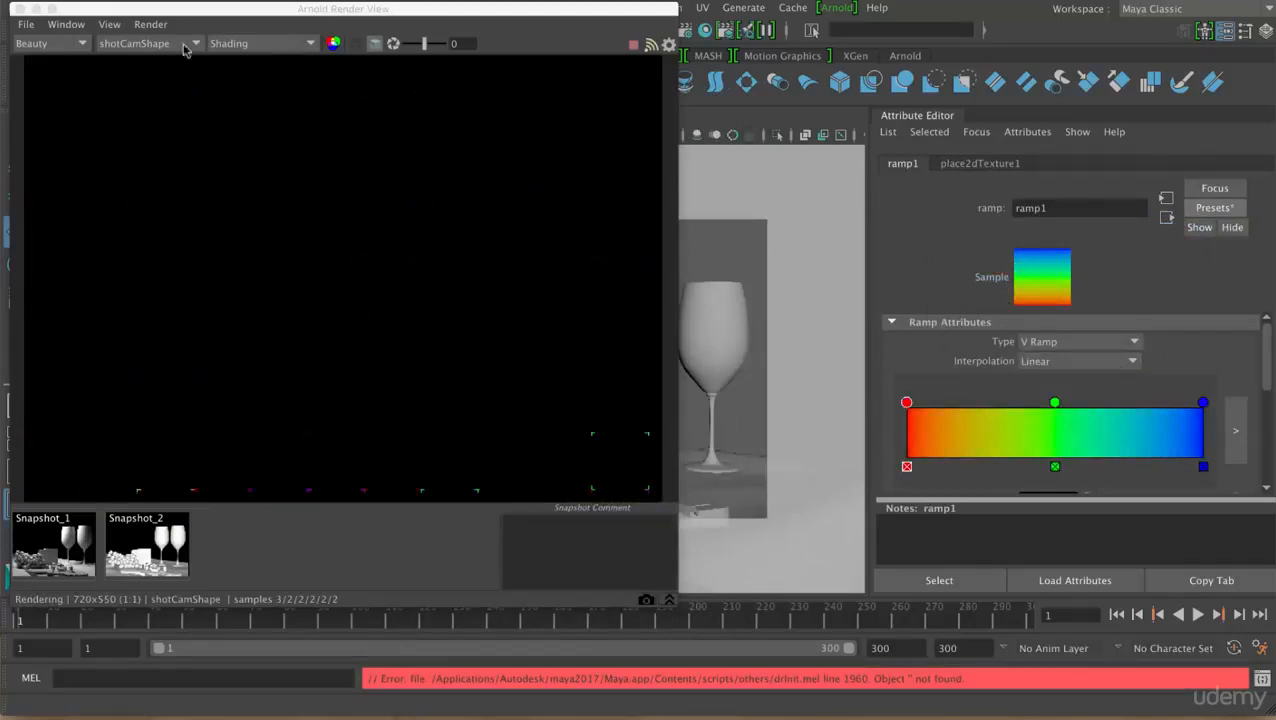
# Run a full scene update in the render view to render the light with the rainbow ramp
pyautogui.click(150, 24)
pyautogui.click(185, 156)
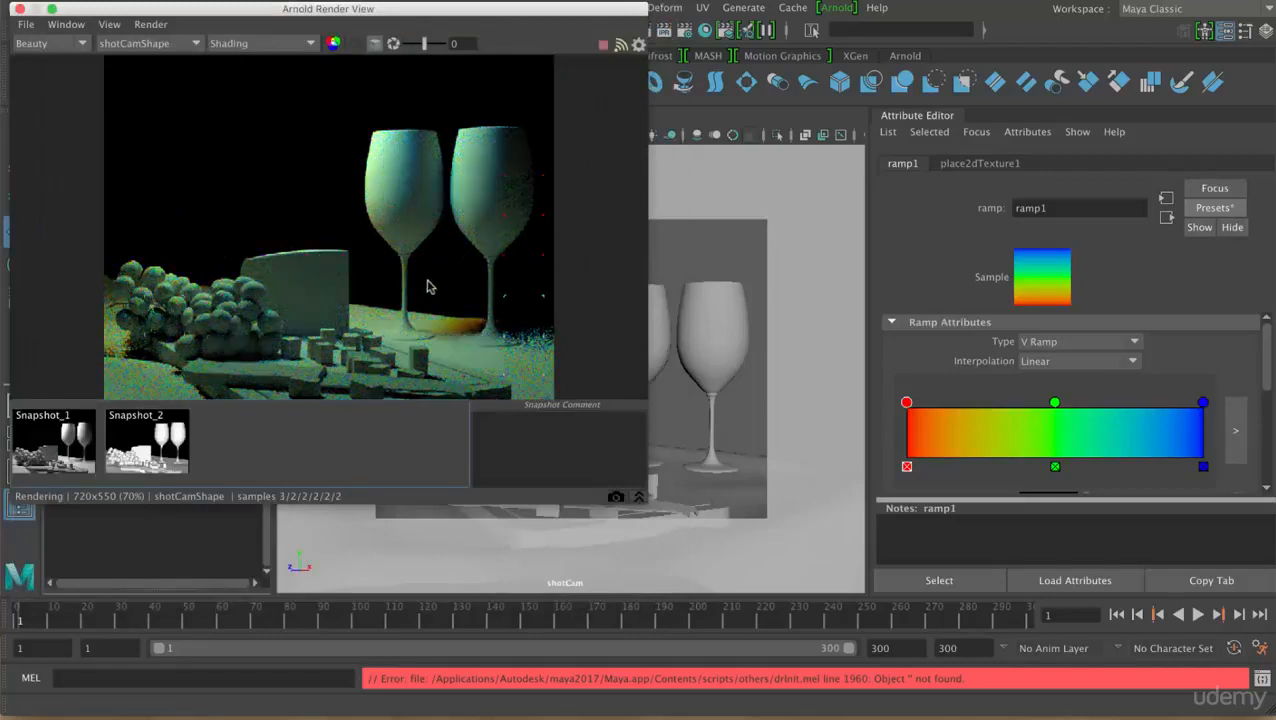
pyautogui.click(150, 24)
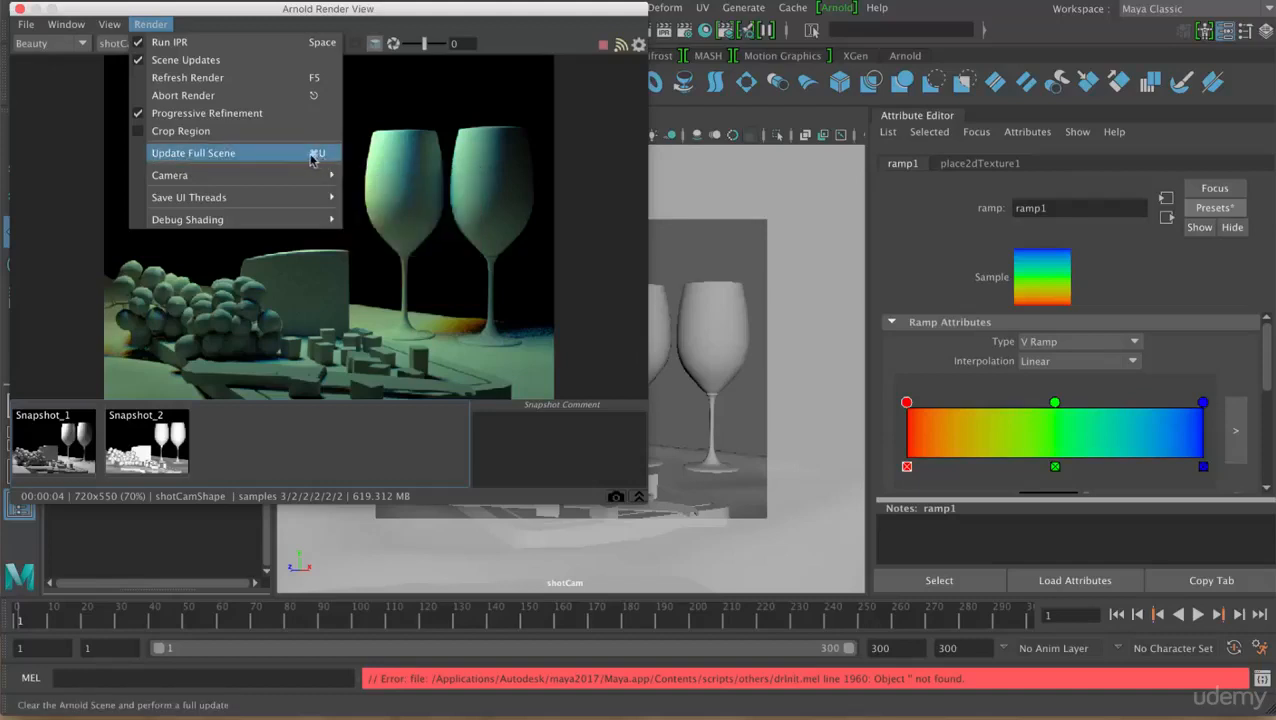
pyautogui.click(588, 169)
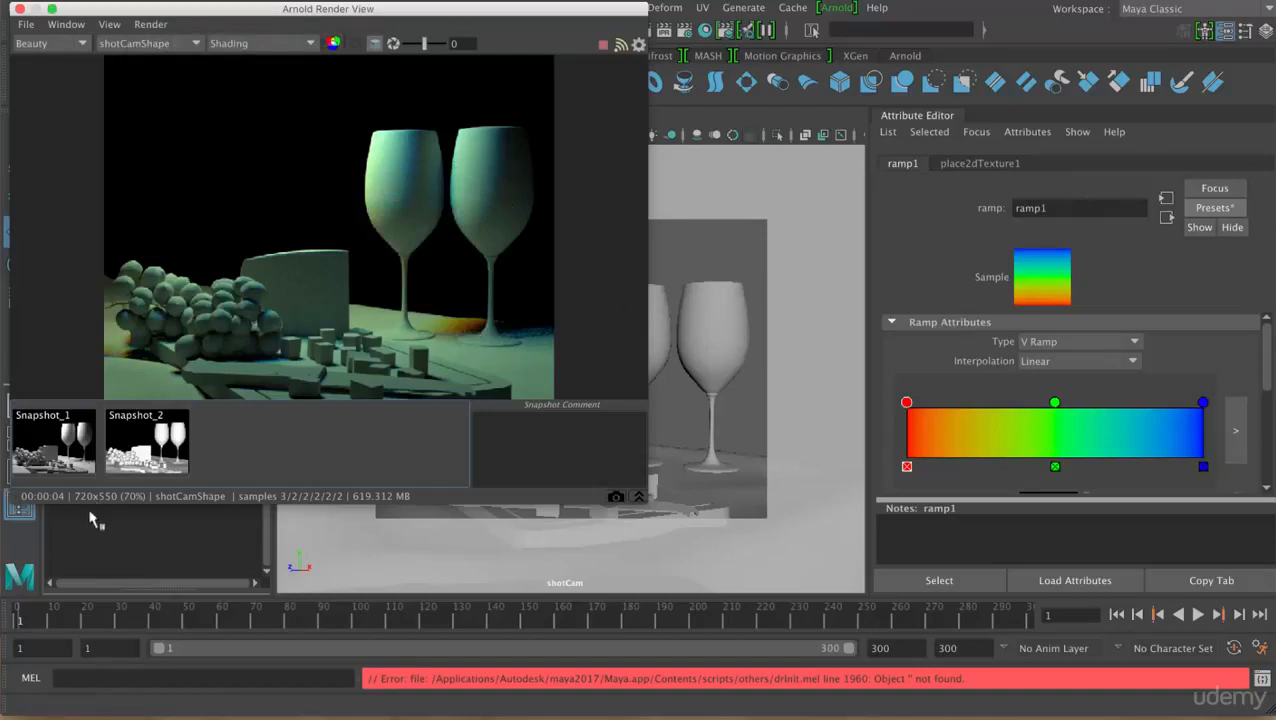
# Move the render view off the Outliner, reselect aiAreaLight1 and break the ramp connection on its color
pyautogui.moveTo(305, 11); pyautogui.dragTo(398, 22)
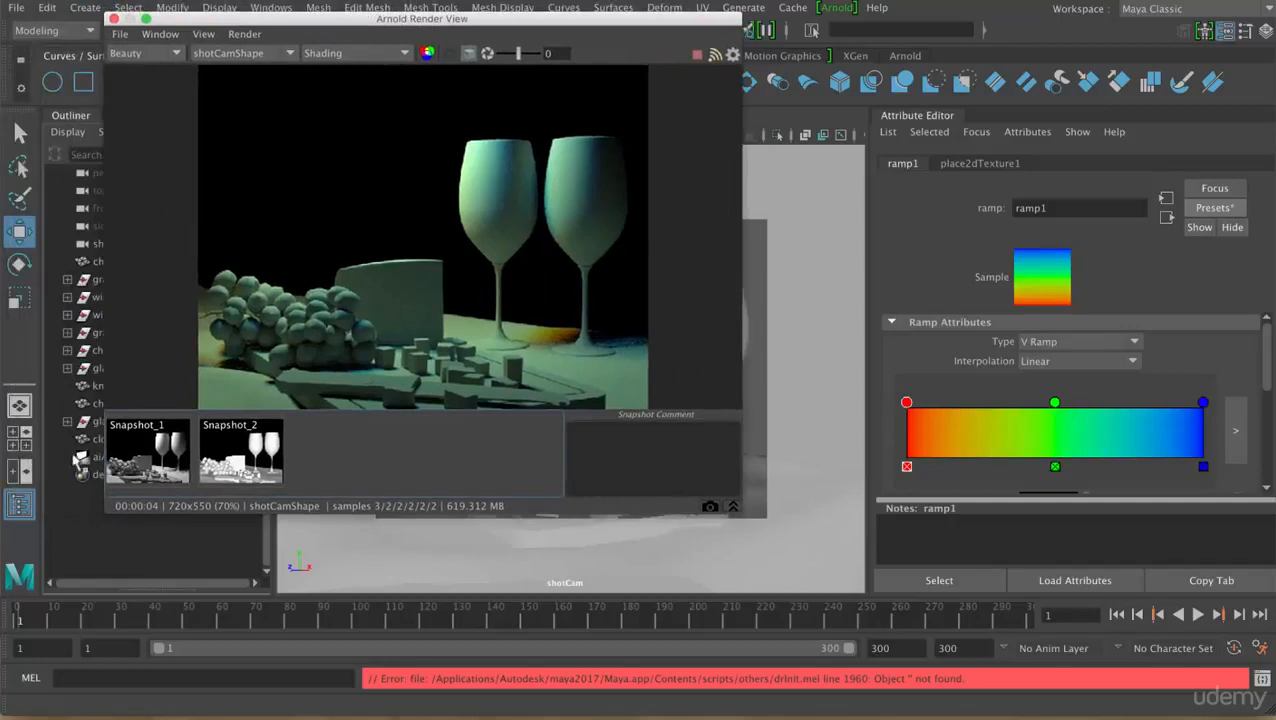
pyautogui.click(95, 457)
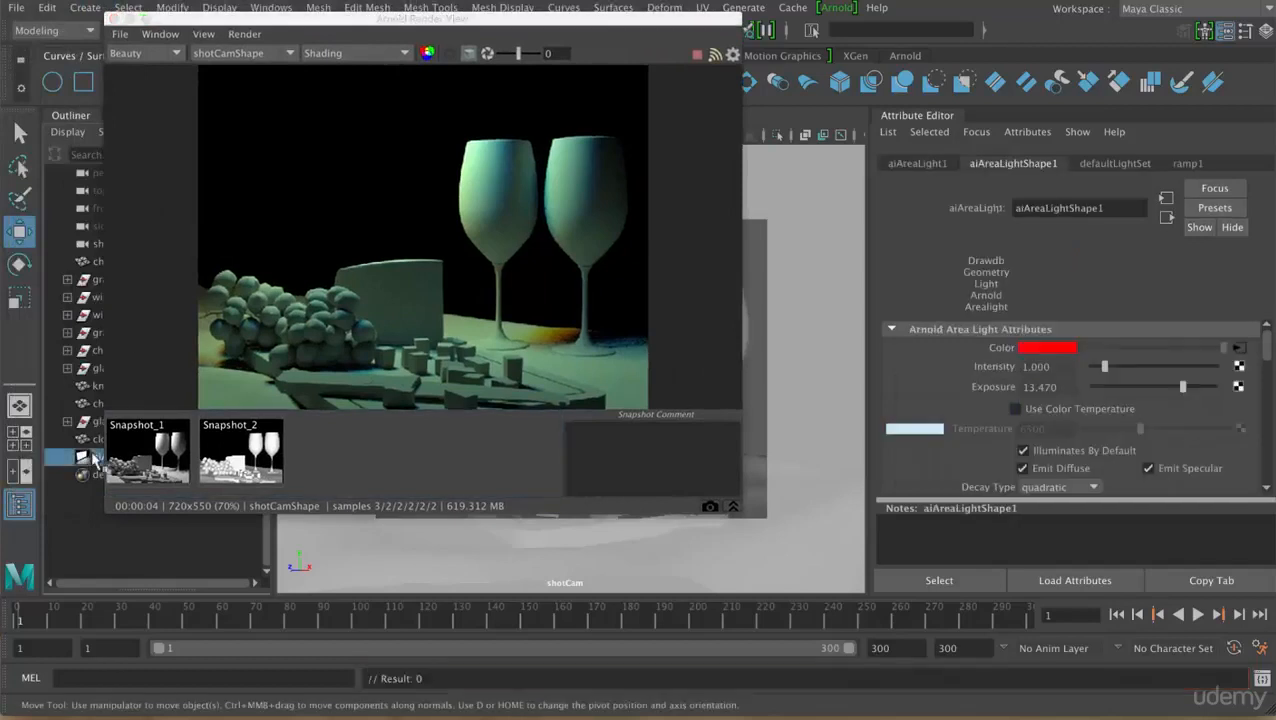
pyautogui.rightClick(997, 348)
pyautogui.click(1034, 392)
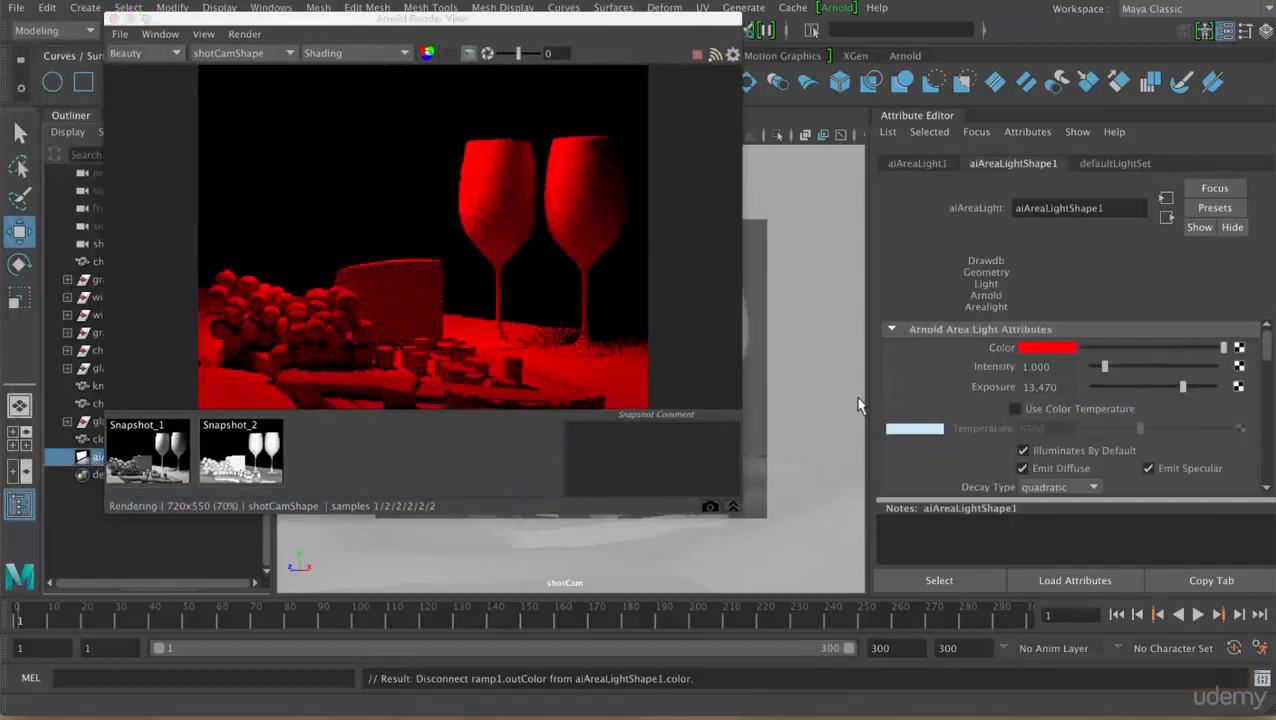
# Set the area light's color to full white and update the full scene in the render view
pyautogui.moveTo(1122, 353); pyautogui.dragTo(1268, 362)
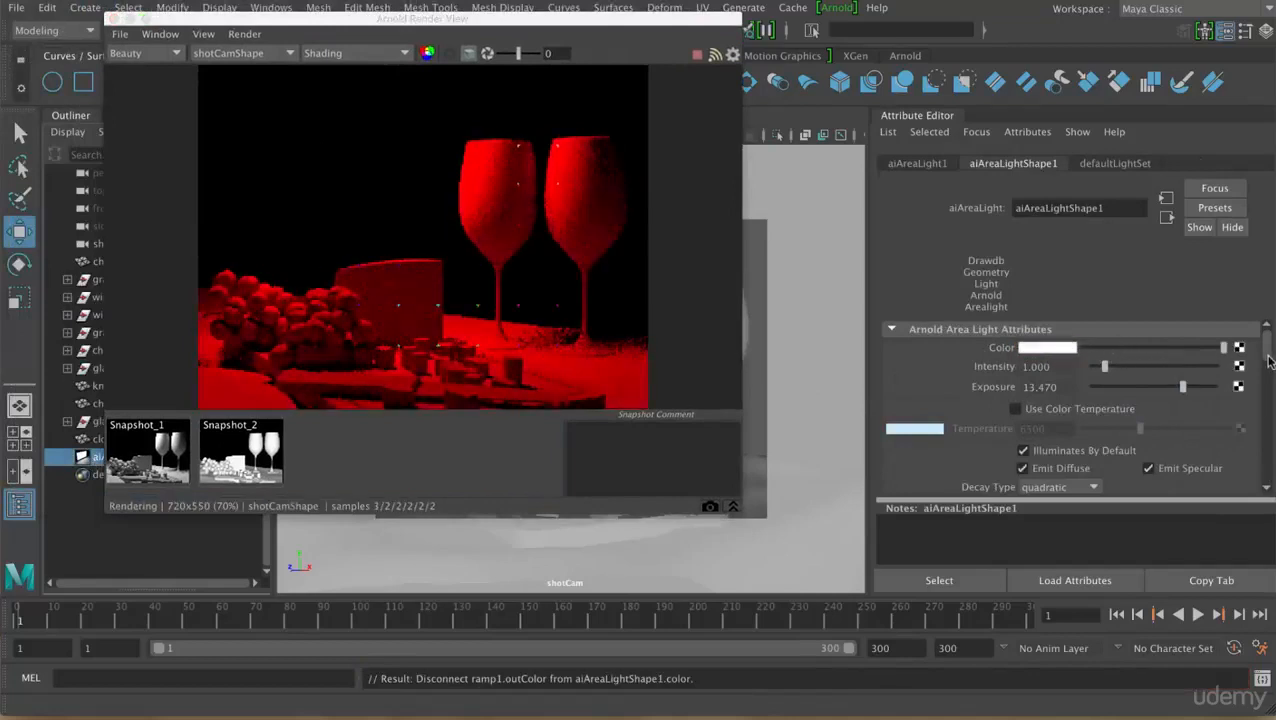
pyautogui.click(1092, 348)
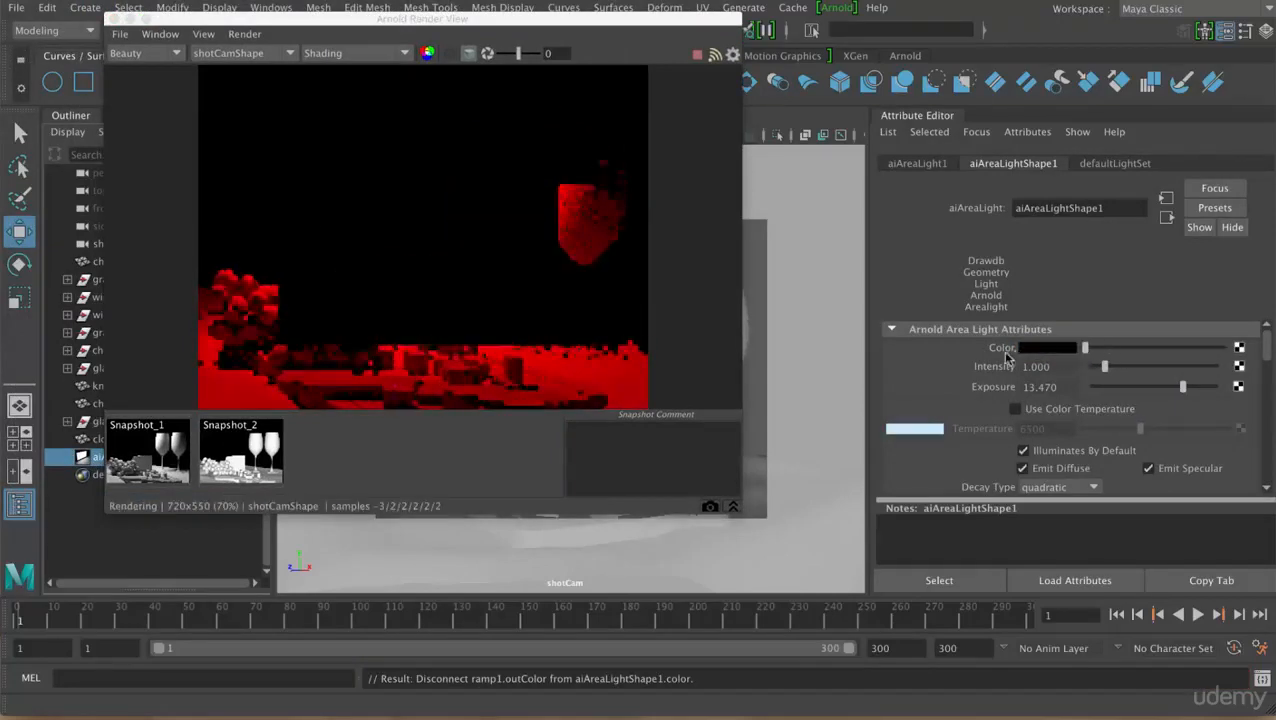
pyautogui.moveTo(1097, 350); pyautogui.dragTo(1238, 354)
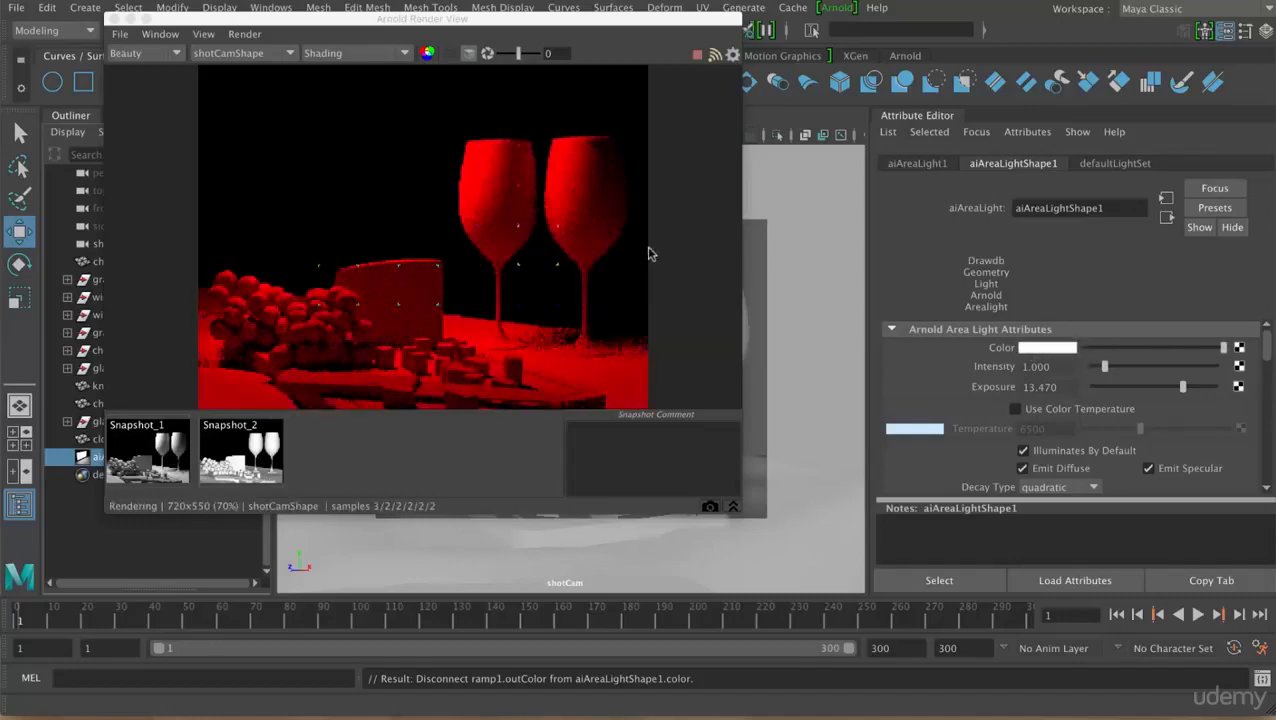
pyautogui.click(242, 34)
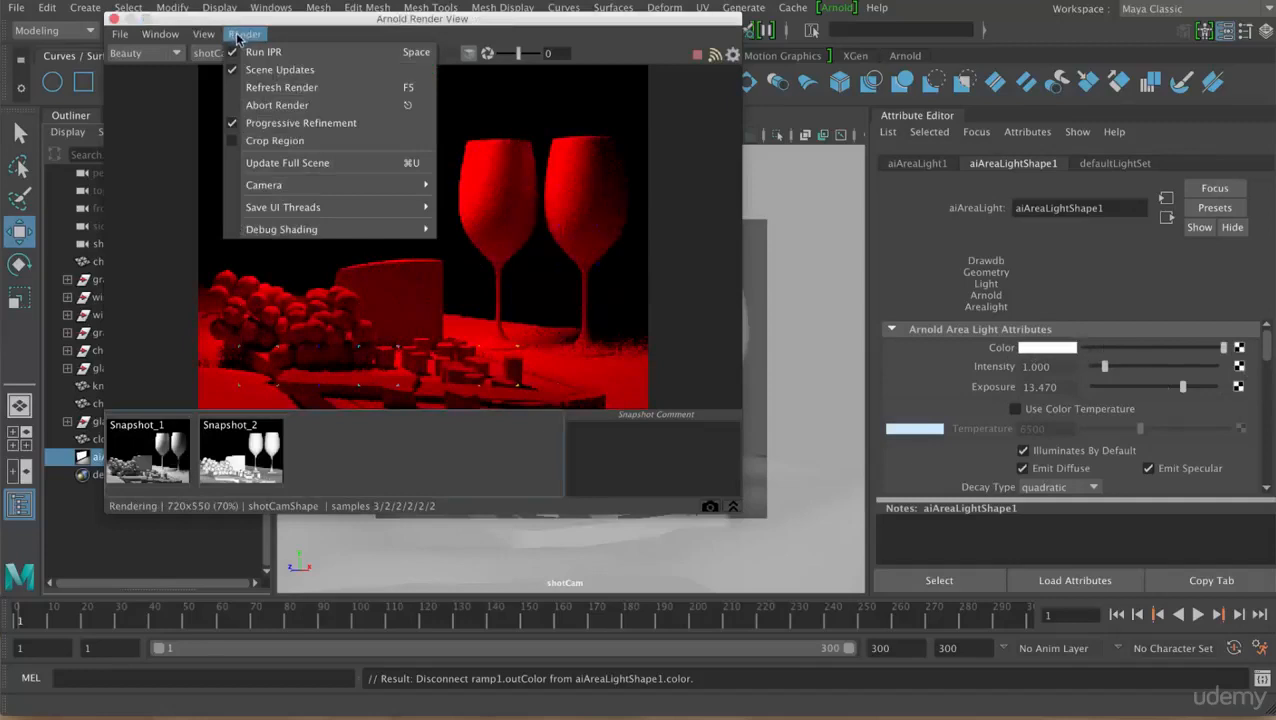
pyautogui.click(277, 162)
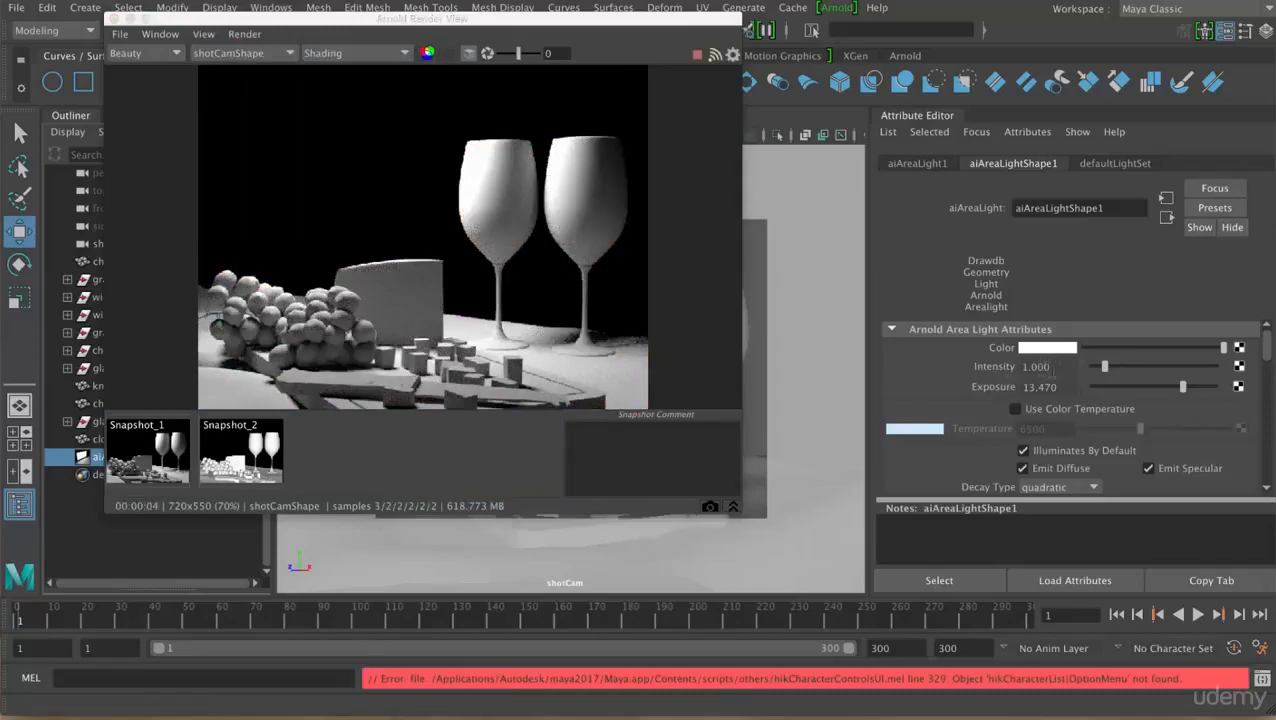
# Raise the area light's intensity to 1.176 and store a snapshot of the render
pyautogui.moveTo(1106, 372)
pyautogui.mouseDown()
pyautogui.moveTo(1190, 372)
pyautogui.moveTo(1106, 372)
pyautogui.mouseUp()
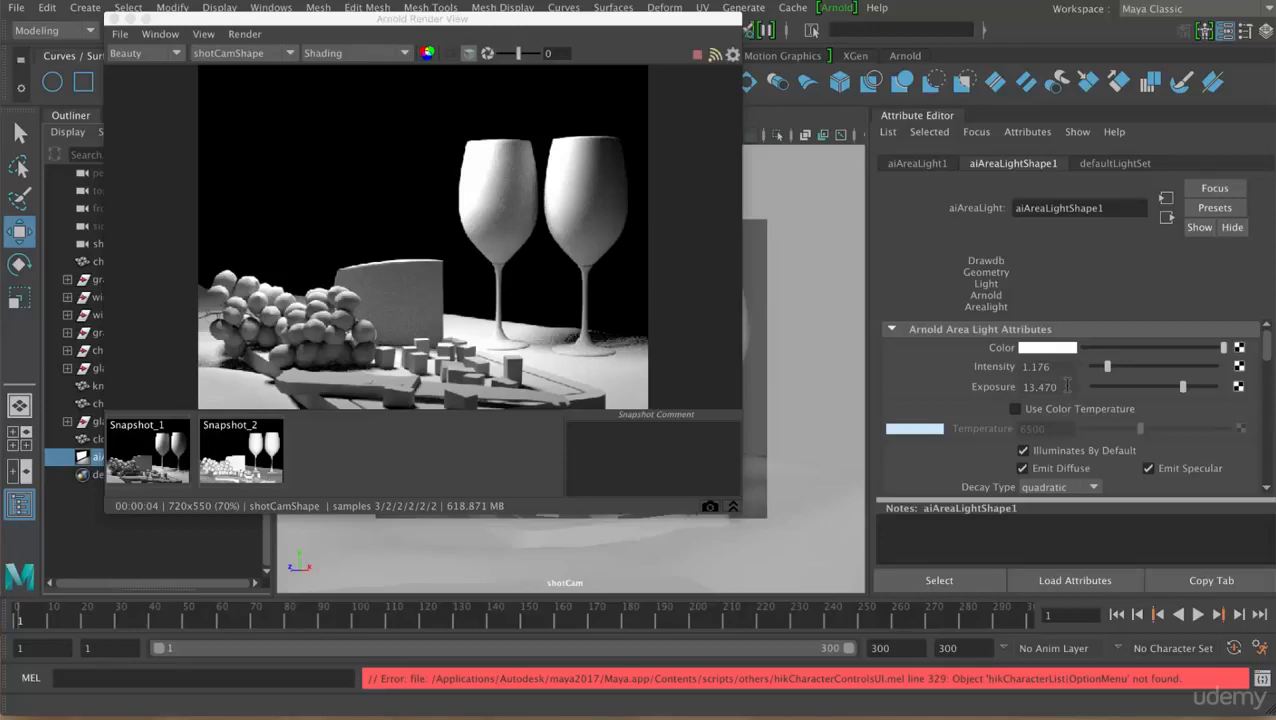
pyautogui.doubleClick(1060, 386)
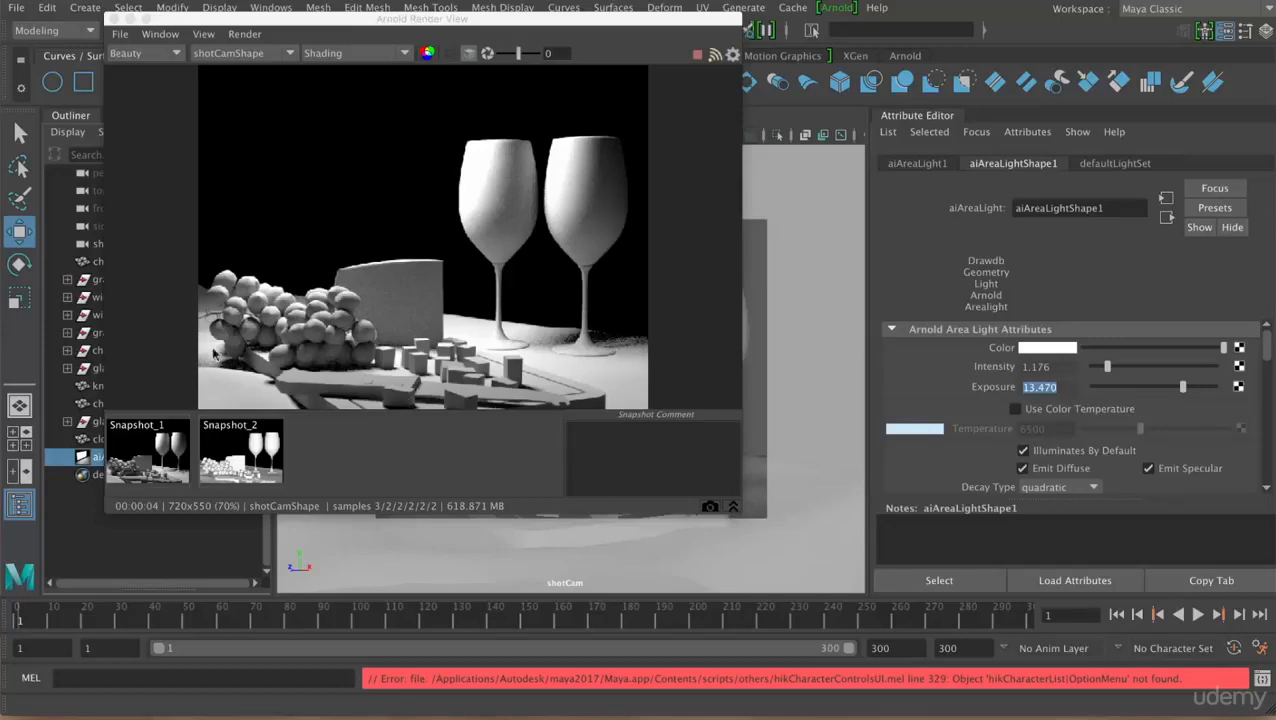
pyautogui.click(709, 508)
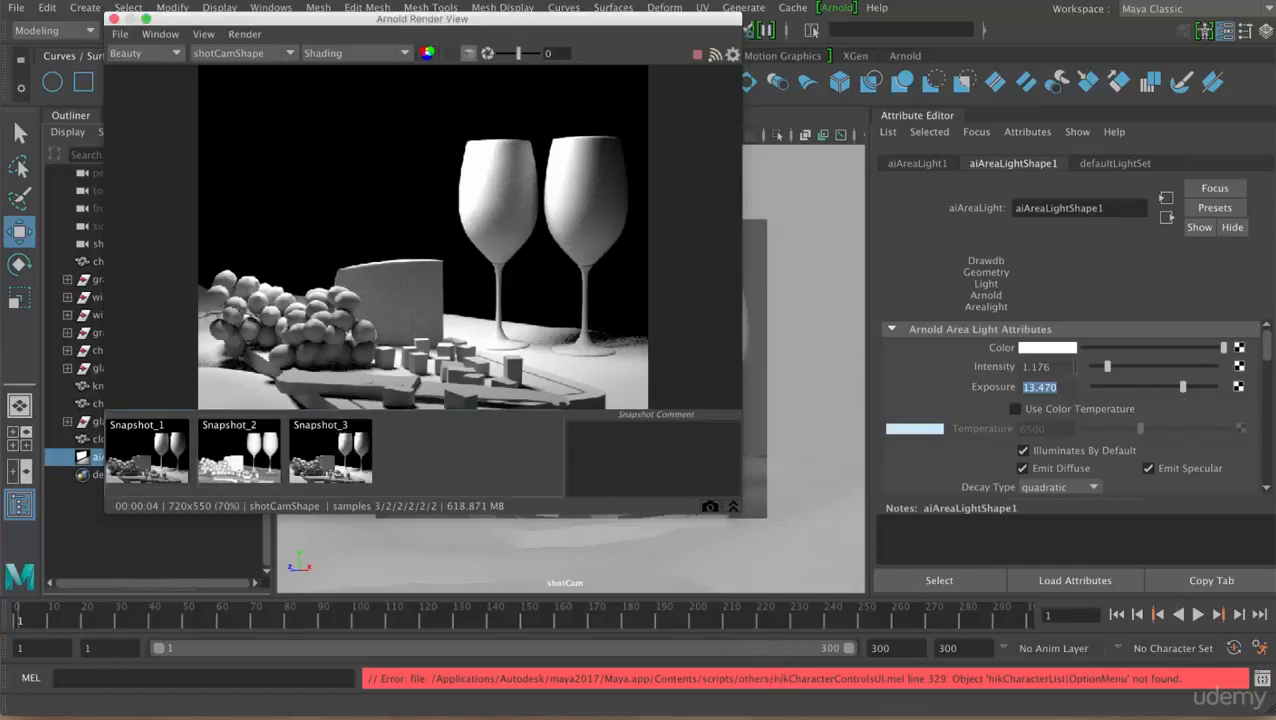
# Set the area light's intensity to 13 and exposure to 1, and move the render view clear of the Outliner
pyautogui.click(1057, 368)
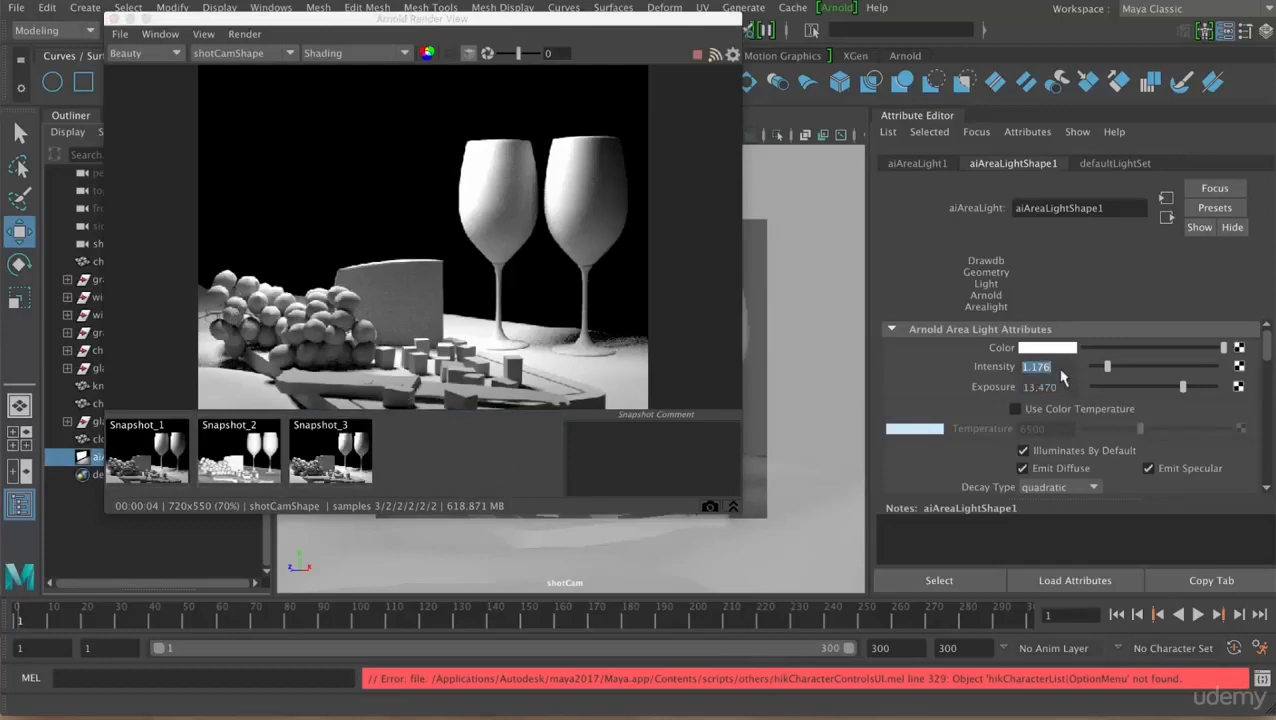
pyautogui.write('13')
pyautogui.press('Return')
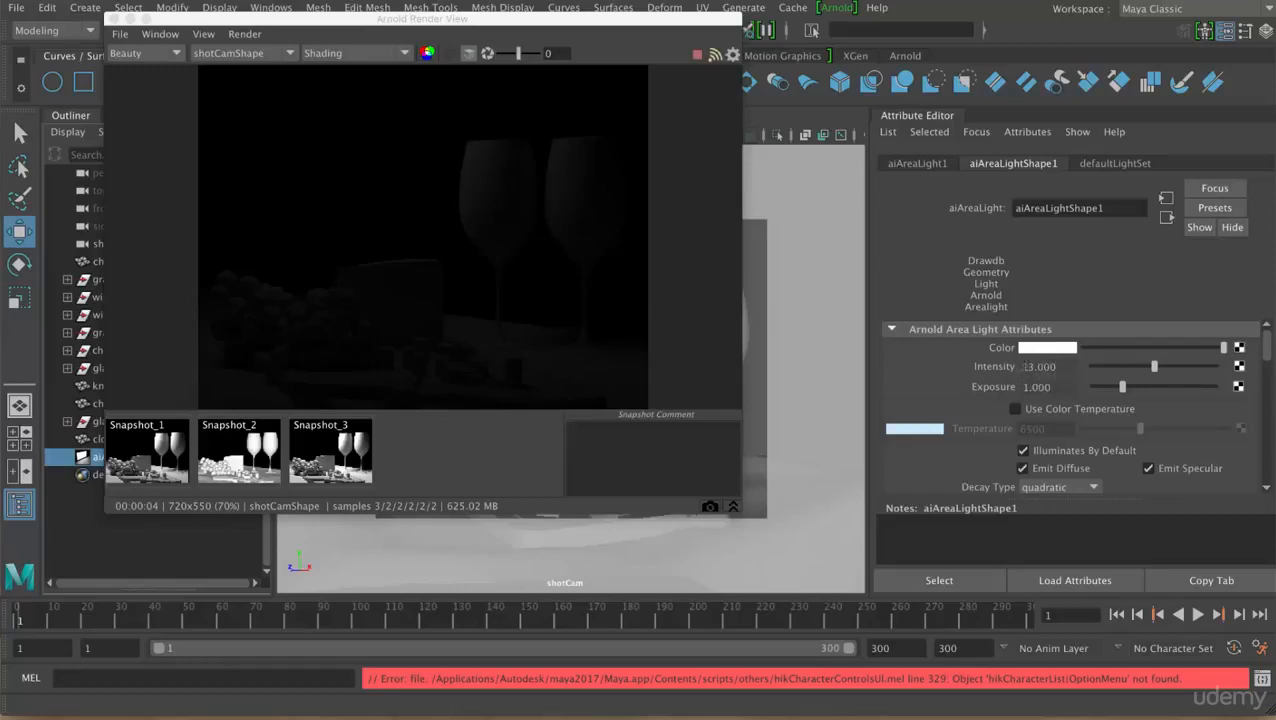
pyautogui.moveTo(506, 15); pyautogui.dragTo(640, 116)
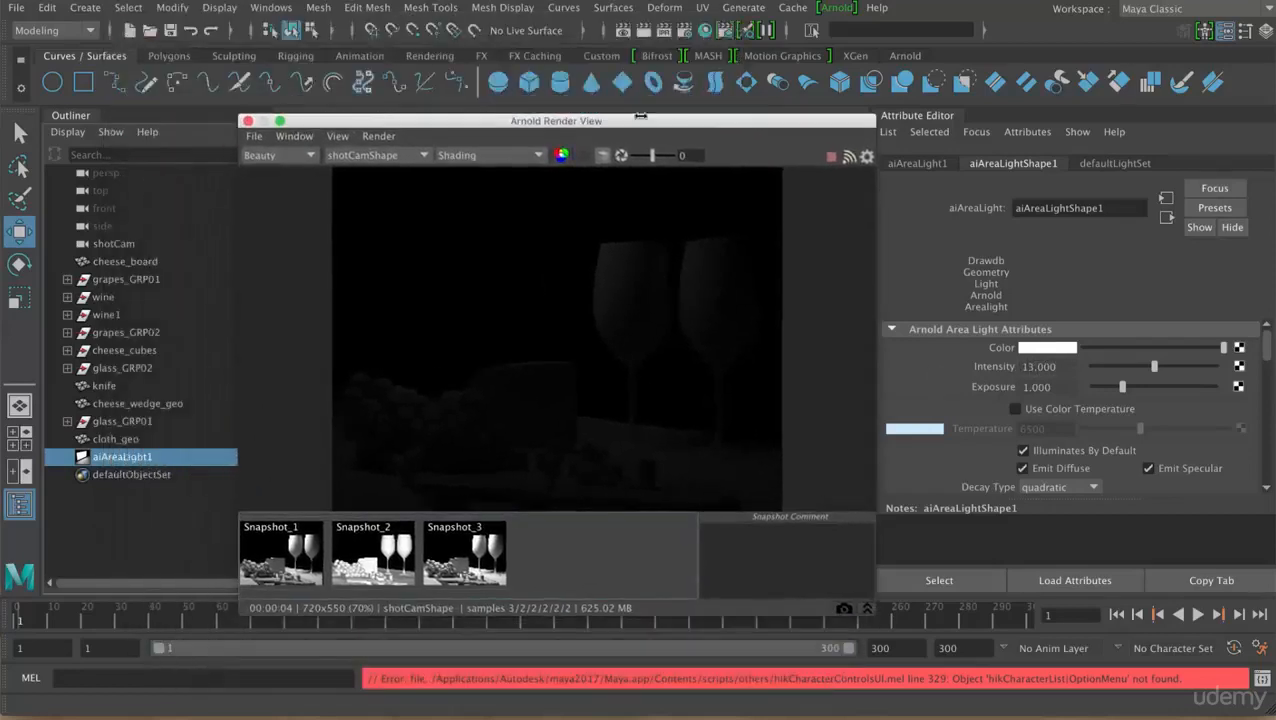
# Close the render view and light the camera viewport with all of the scene's lights
pyautogui.click(247, 121)
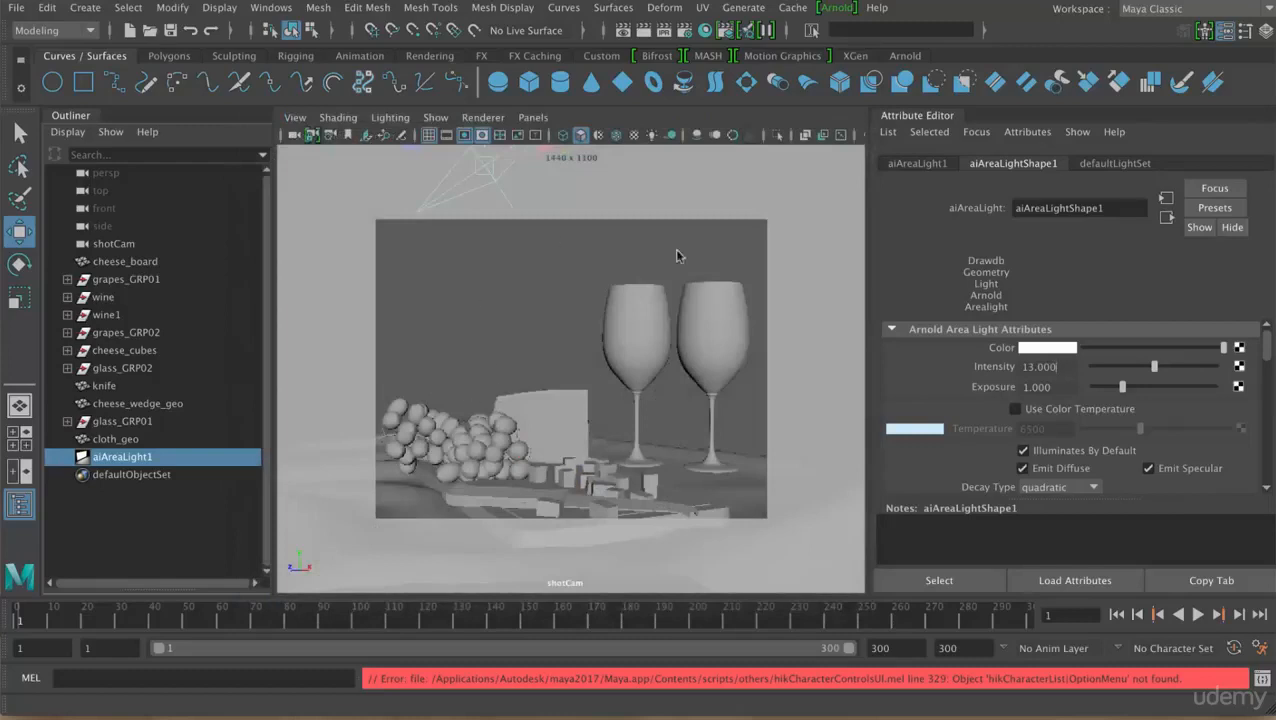
pyautogui.click(652, 134)
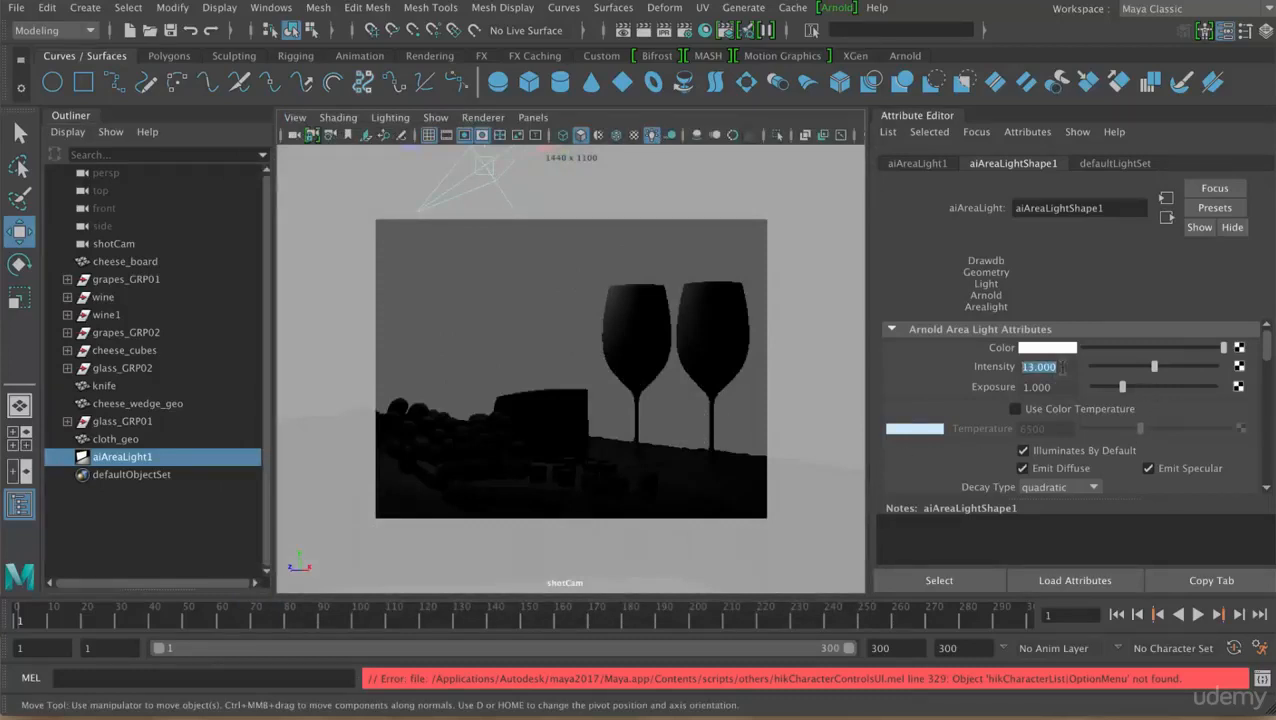
# Set the area light's intensity to 1 and its exposure to 13
pyautogui.write('1')
pyautogui.press('Tab')
pyautogui.write('1')
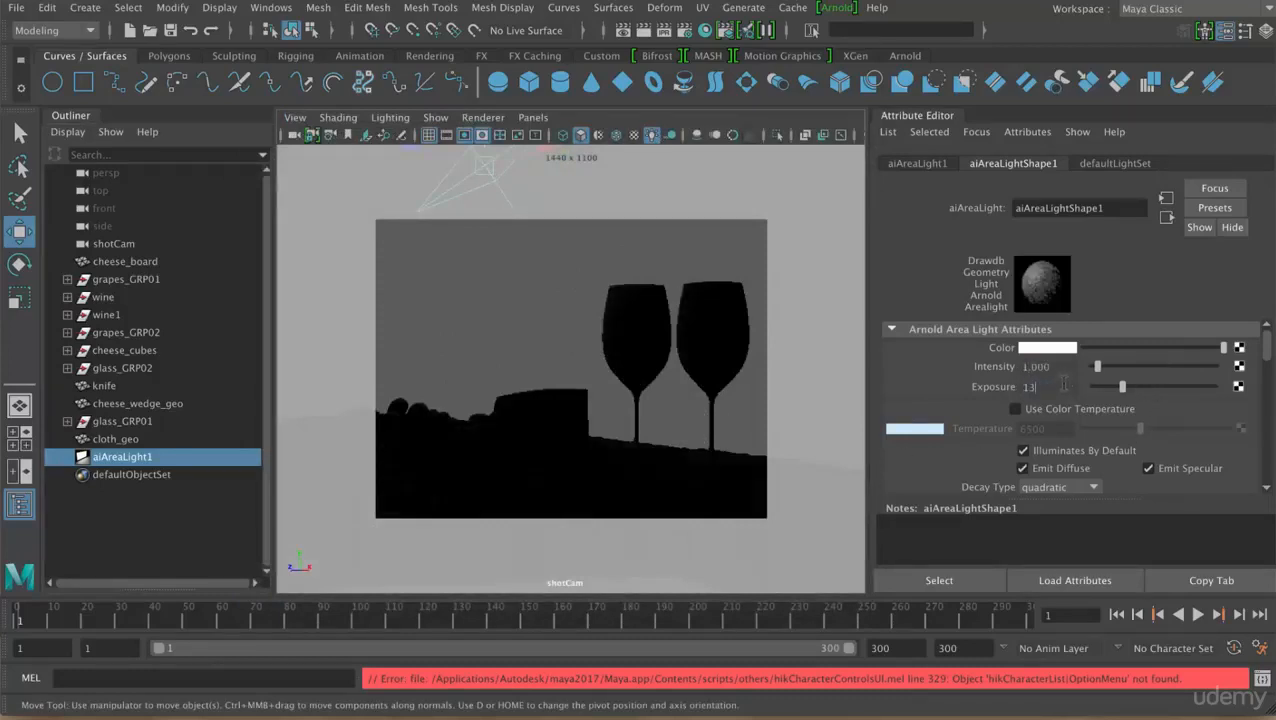
pyautogui.press('Return')
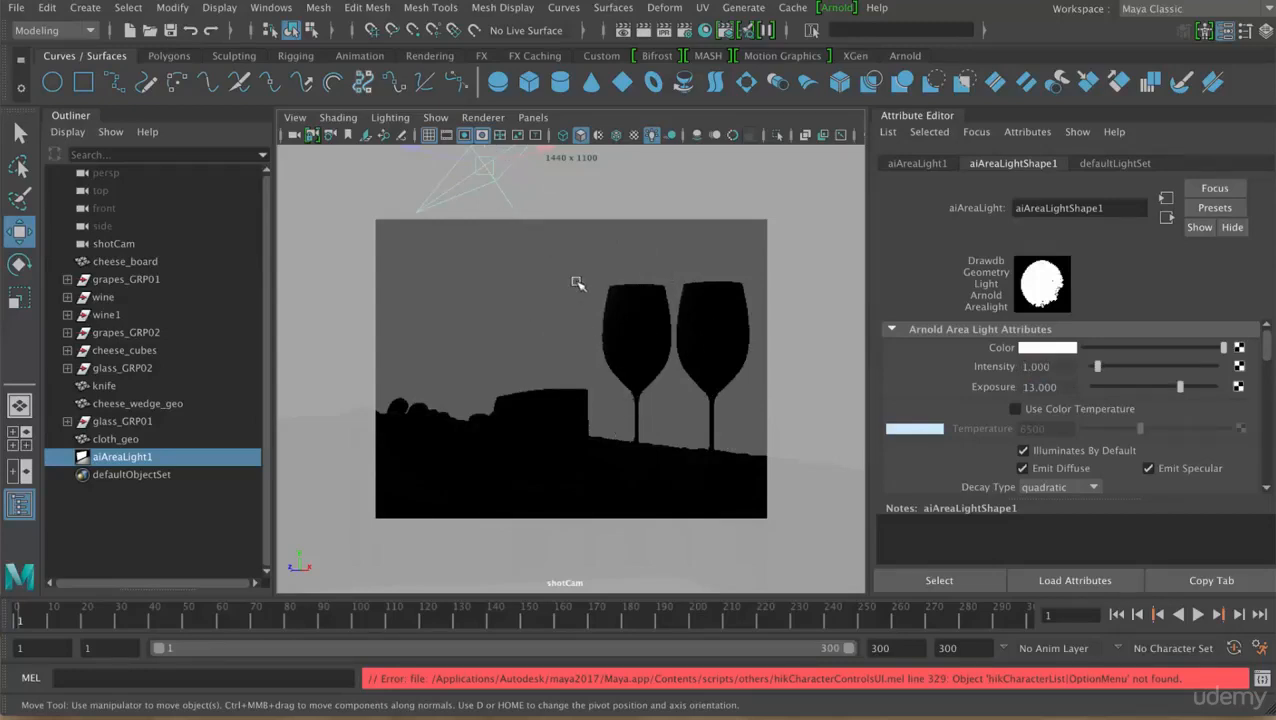
pyautogui.click(483, 117)
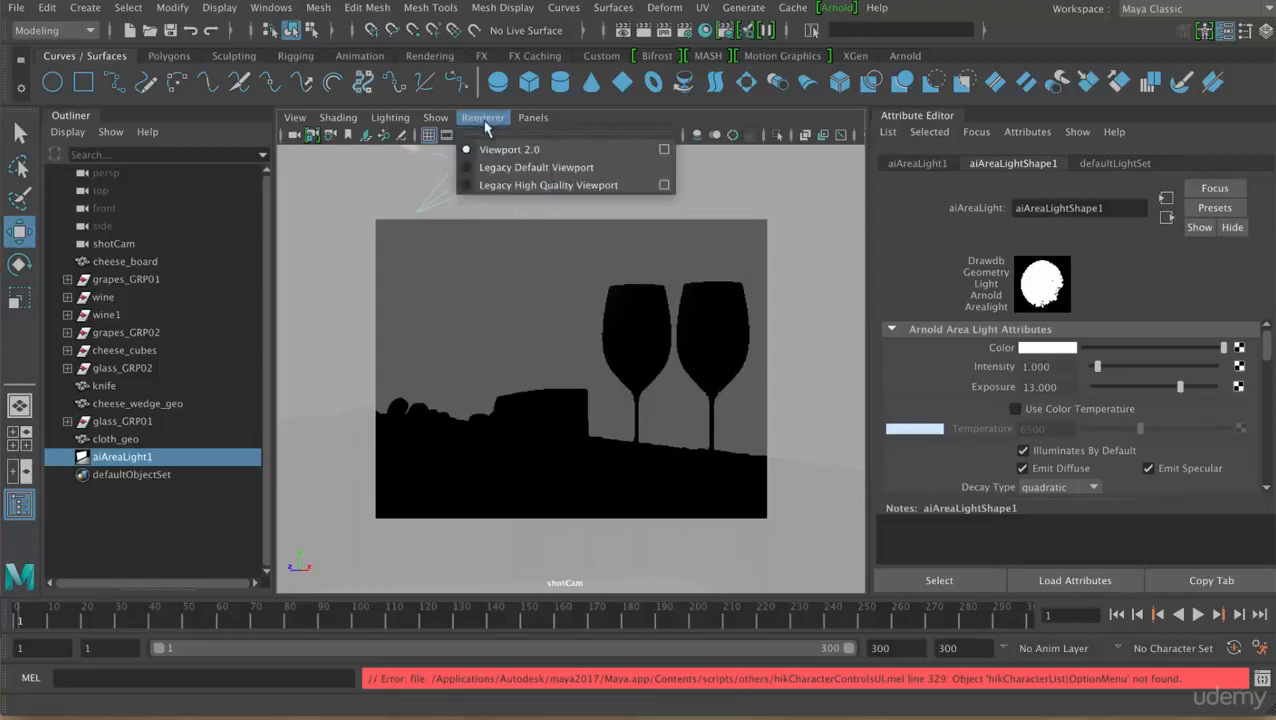
pyautogui.click(700, 238)
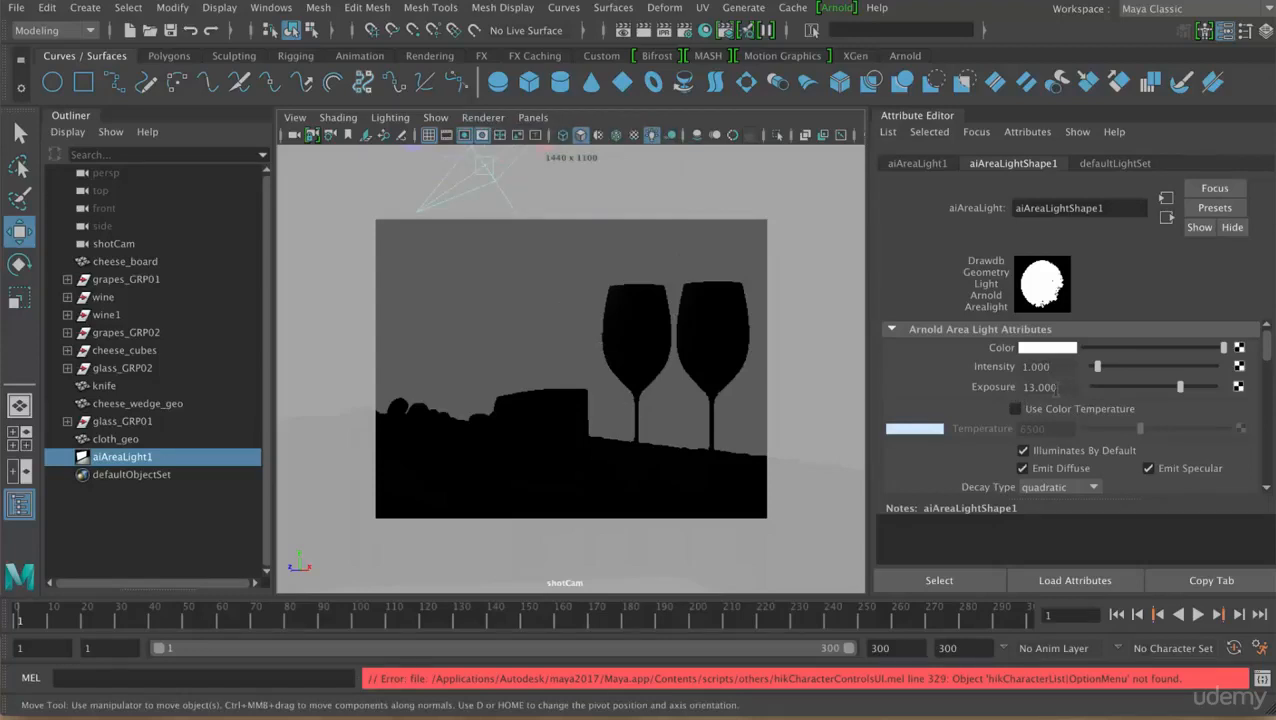
# Set the area light's exposure to 1 and raise its intensity to 26
pyautogui.click(1061, 388)
pyautogui.write('1')
pyautogui.press('Return')
pyautogui.moveTo(1097, 367); pyautogui.dragTo(1216, 368)
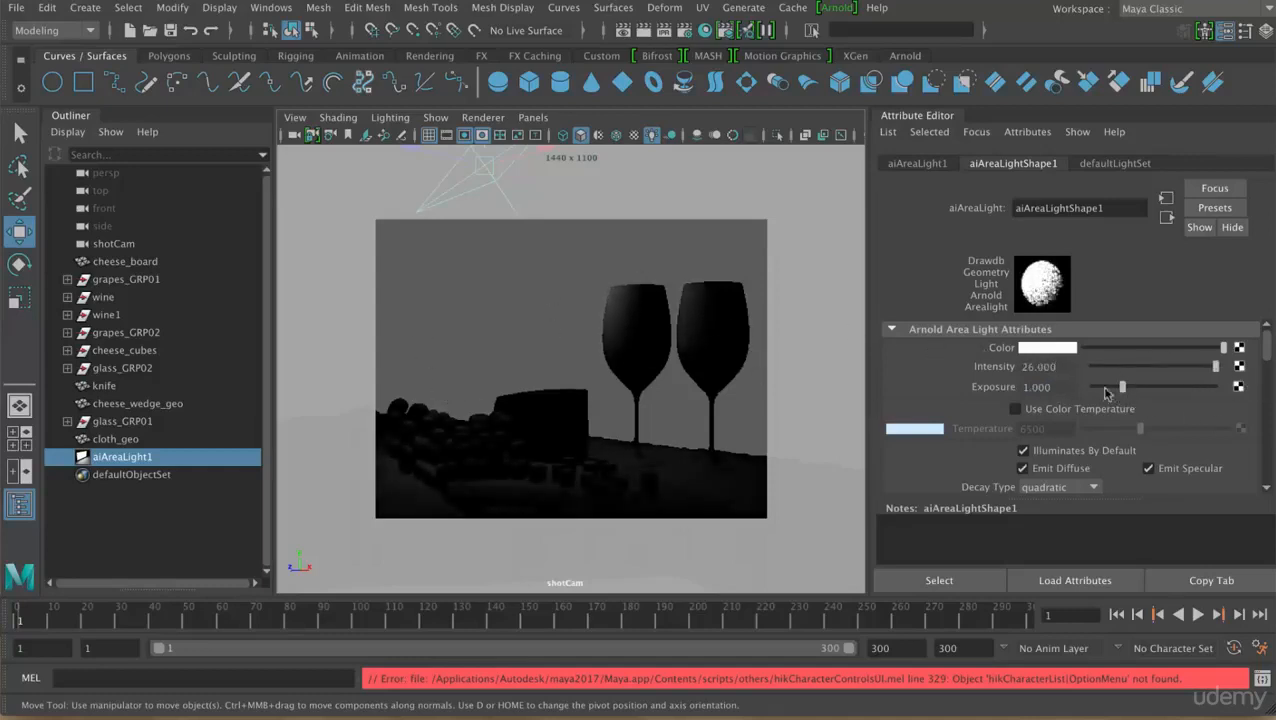
# Set the area light's intensity to 100, and raise it further to 200
pyautogui.doubleClick(1066, 370)
pyautogui.write('1')
pyautogui.press('Return')
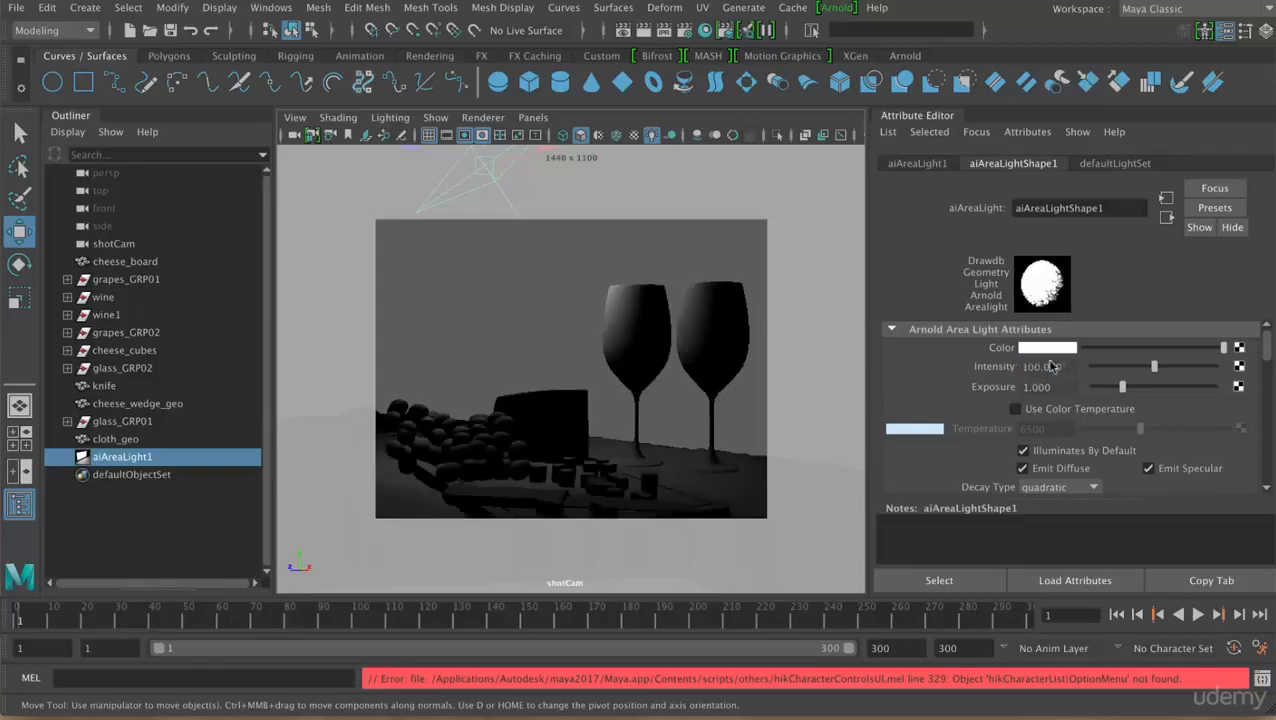
pyautogui.moveTo(1154, 368); pyautogui.dragTo(1216, 370)
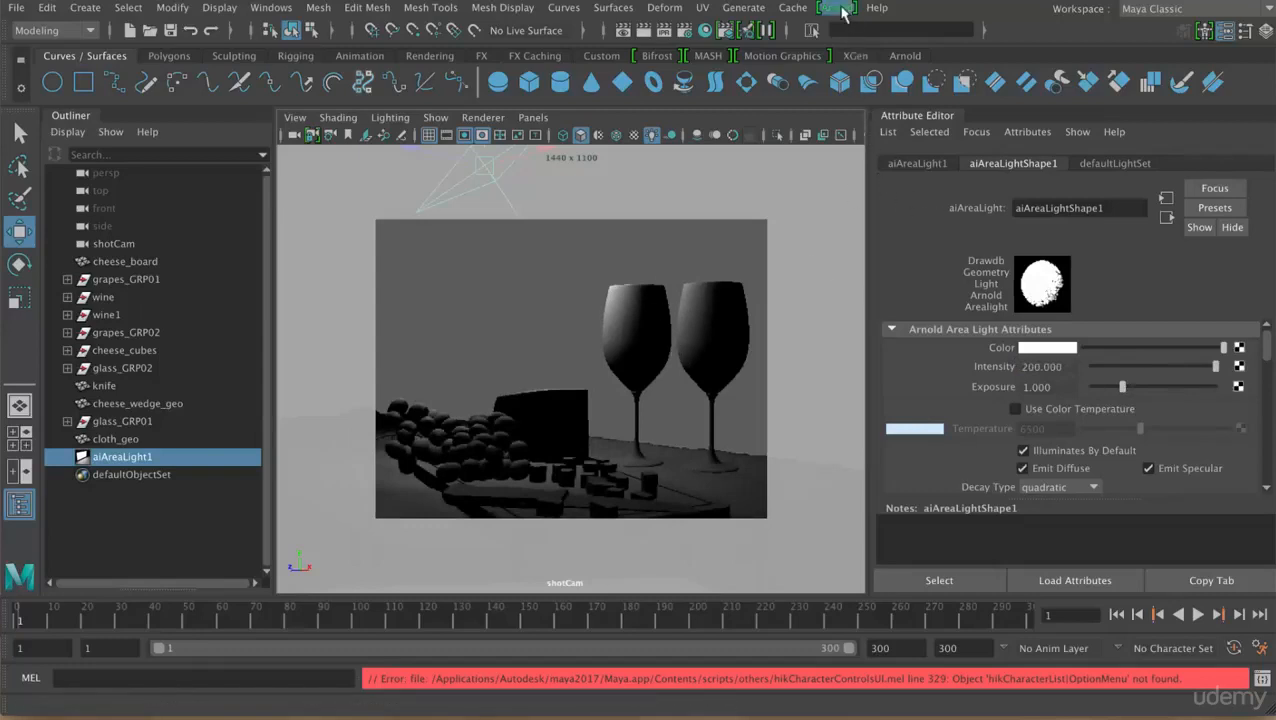
# Reopen the Arnold RenderView and move it clear of the light's attributes
pyautogui.click(838, 8)
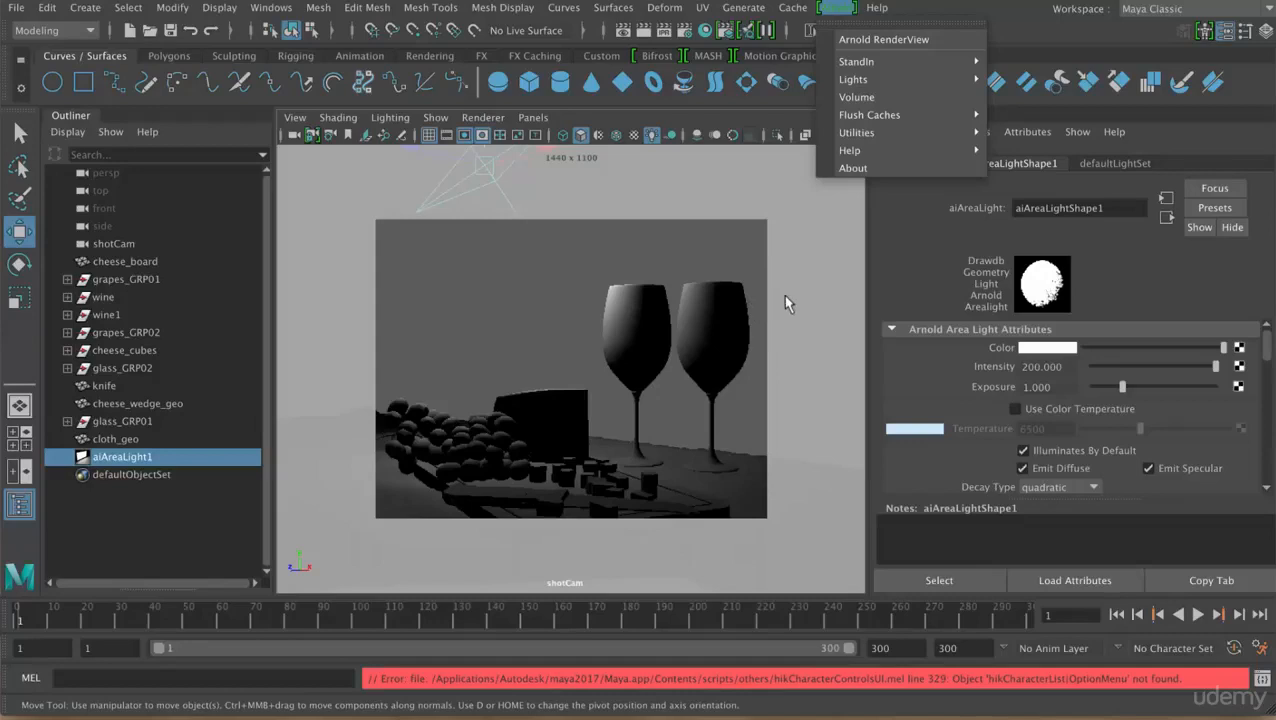
pyautogui.click(890, 39)
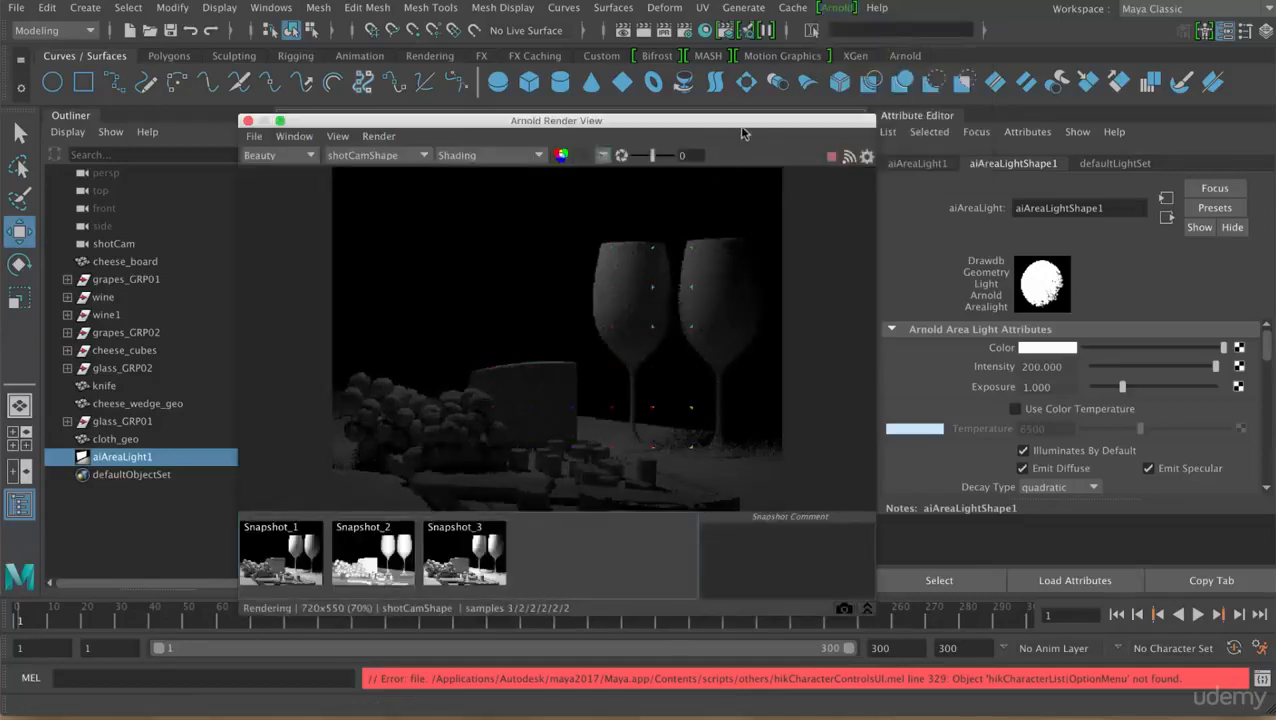
pyautogui.moveTo(740, 121); pyautogui.dragTo(603, 127)
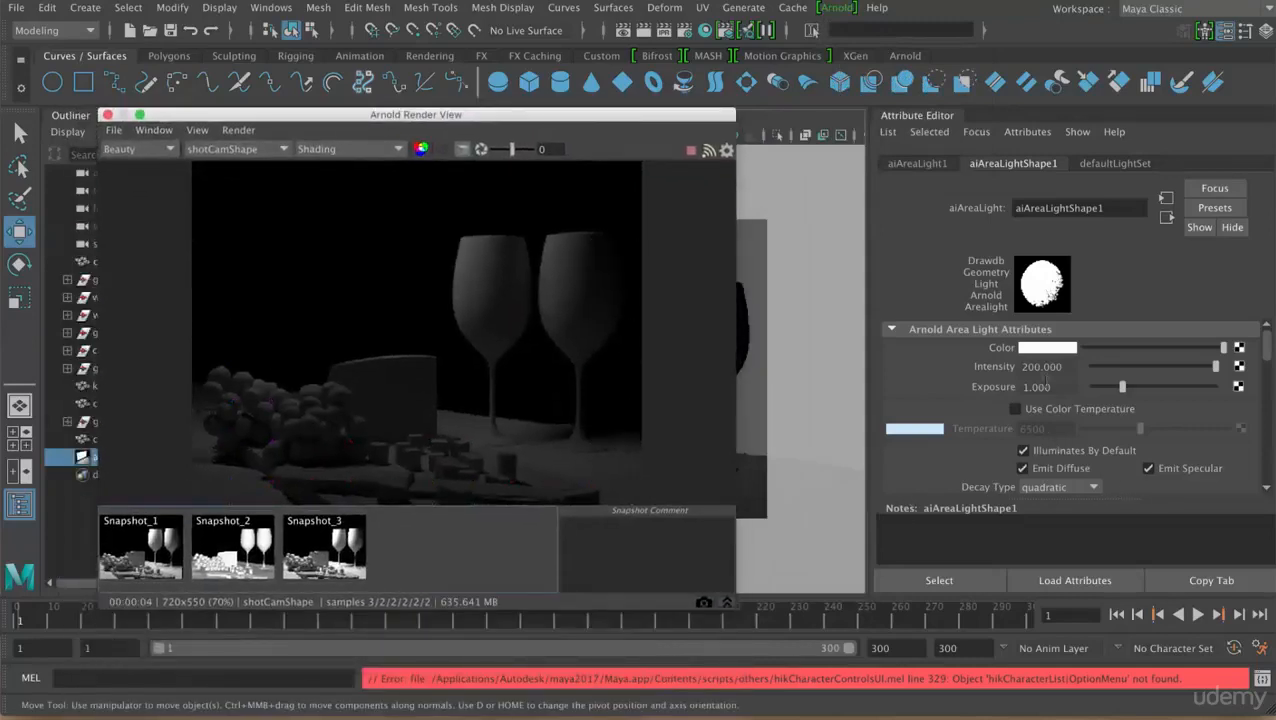
# Raise the area light's intensity in stages to 7000 and compare the live render with Snapshot_3
pyautogui.click(1033, 381)
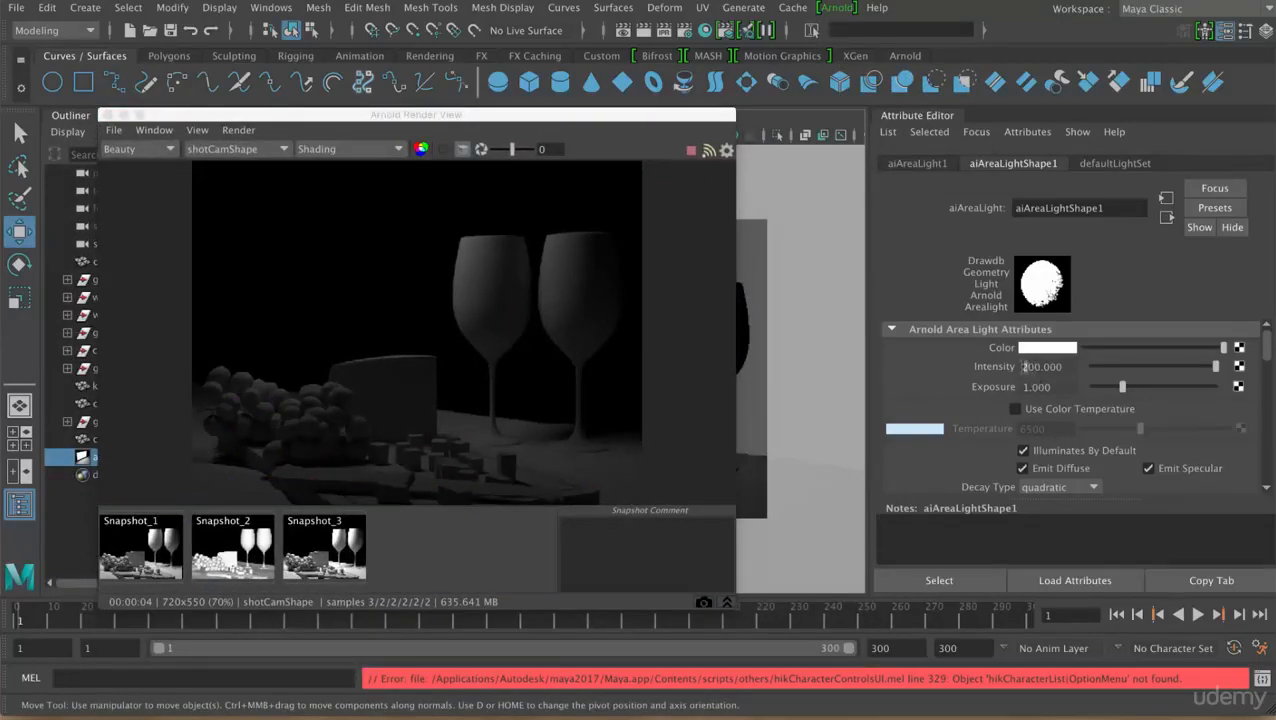
pyautogui.write('5')
pyautogui.press('Return')
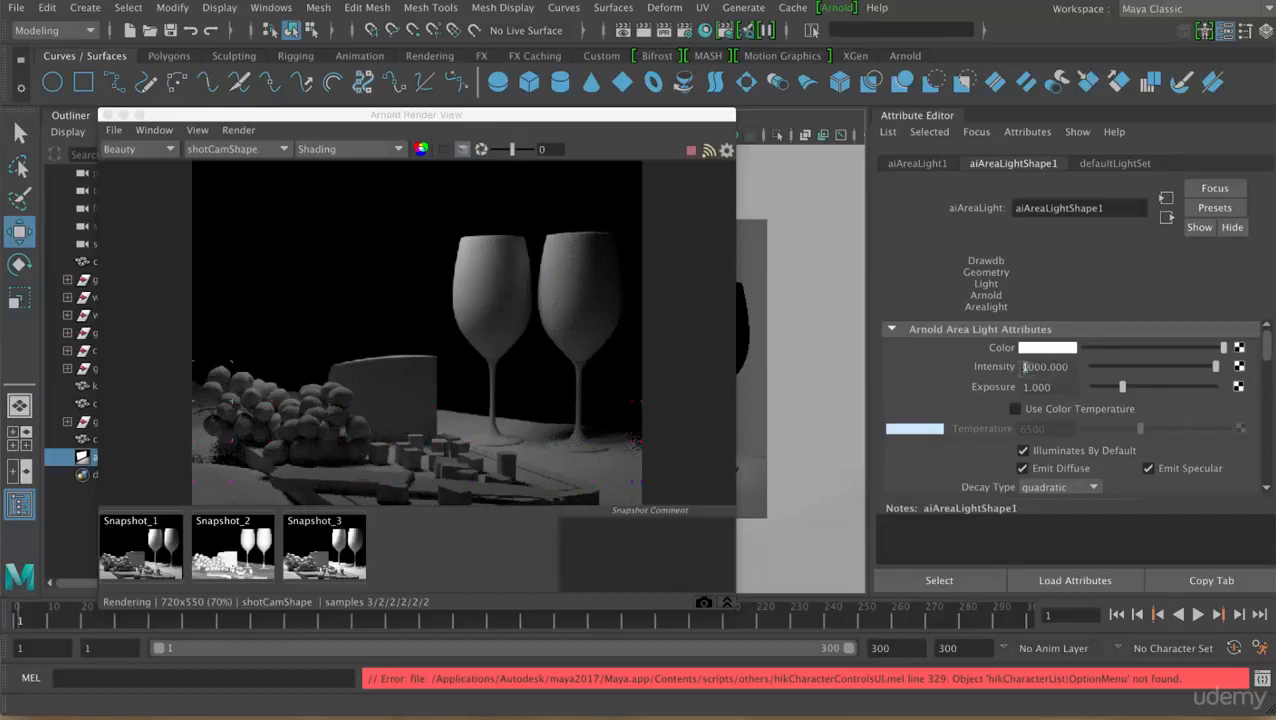
pyautogui.write('7')
pyautogui.press('Return')
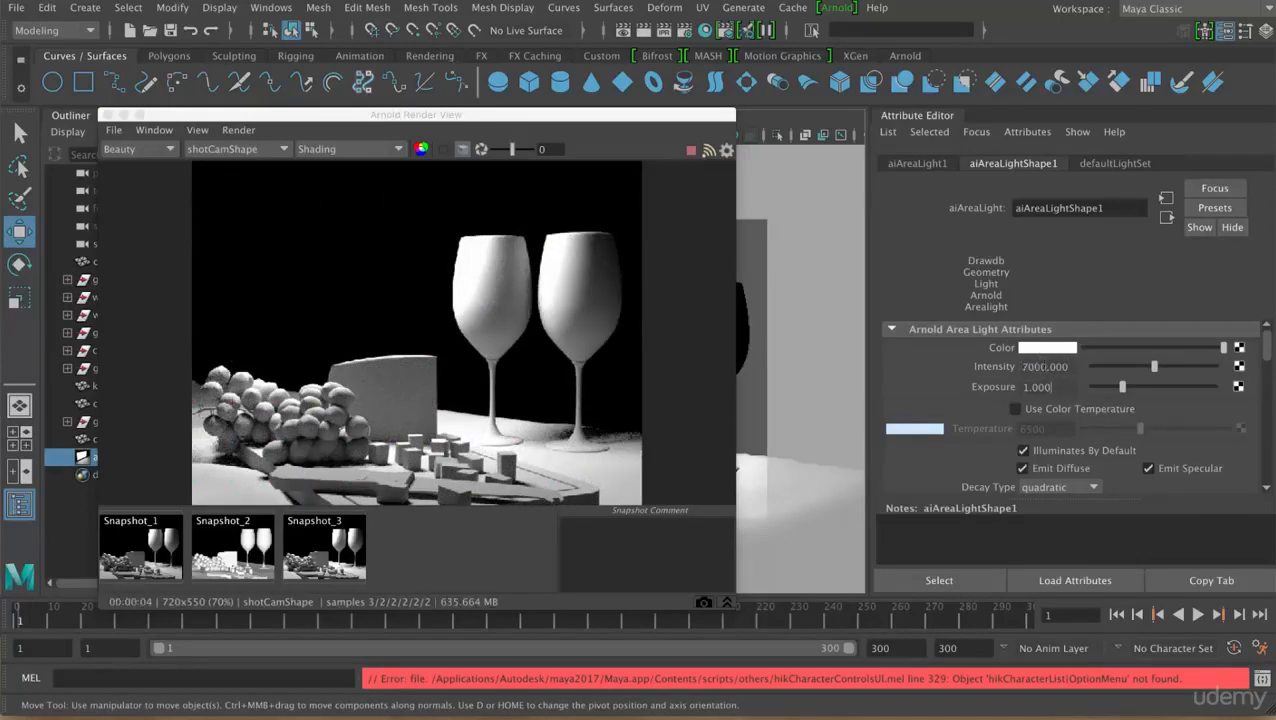
pyautogui.click(331, 553)
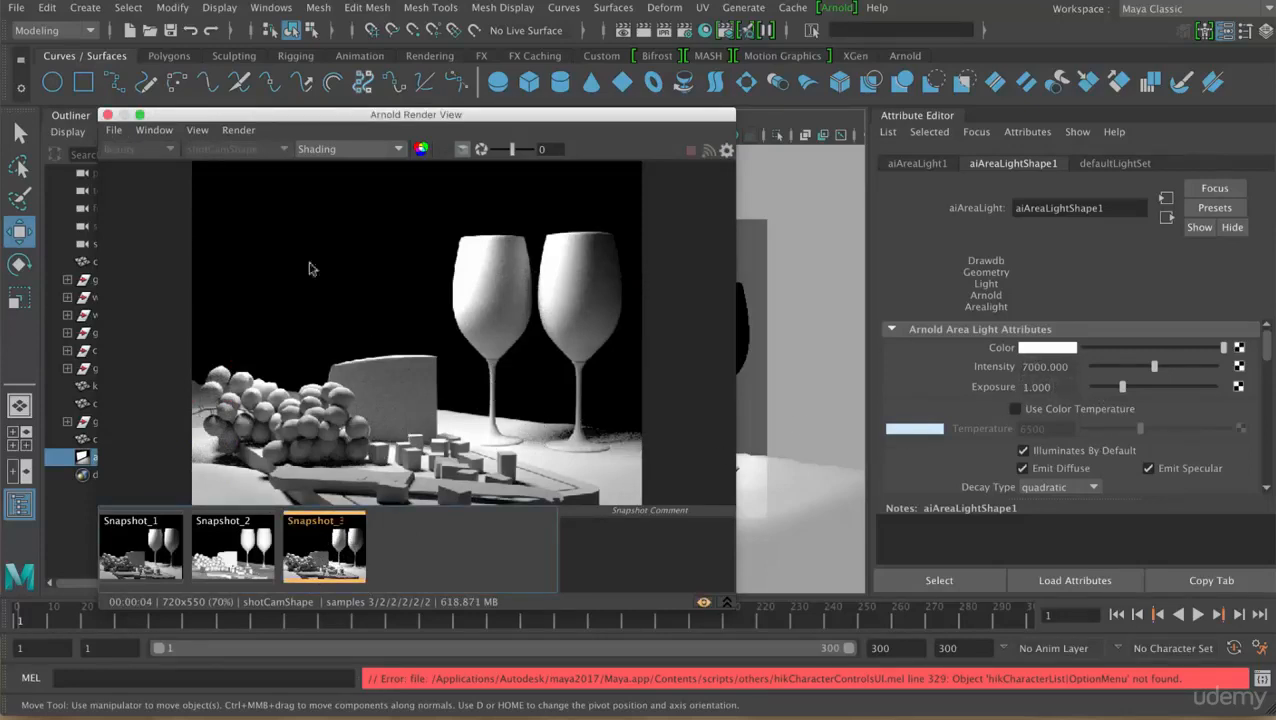
pyautogui.click(704, 605)
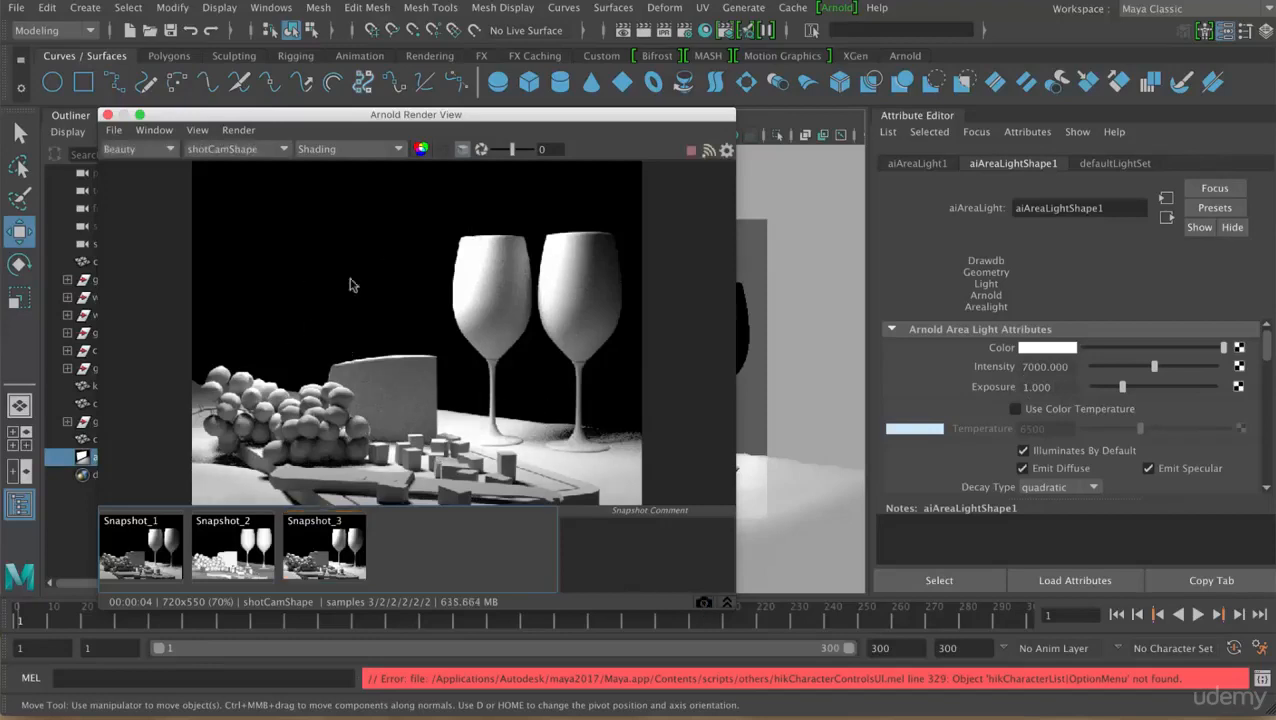
# Try color temperatures of 2043 and 13261 on the area light, leaving Use Color Temperature off
pyautogui.click(1046, 412)
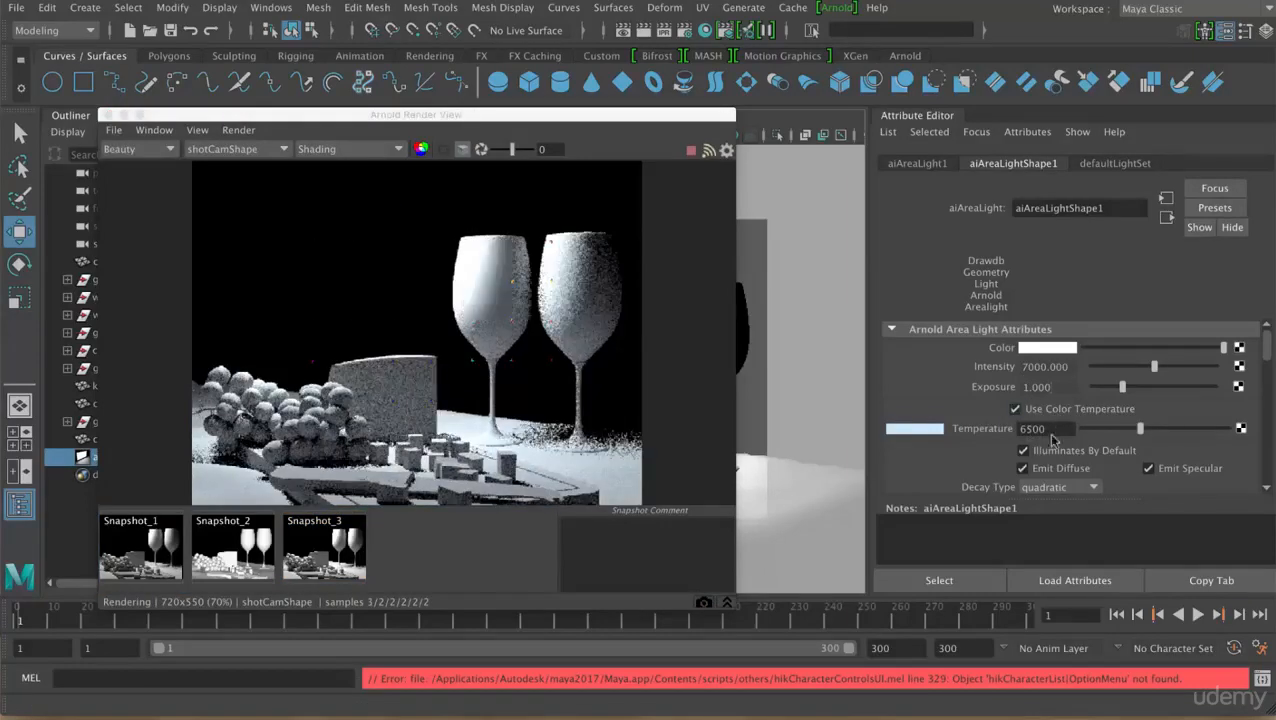
pyautogui.moveTo(1140, 429); pyautogui.dragTo(1094, 429)
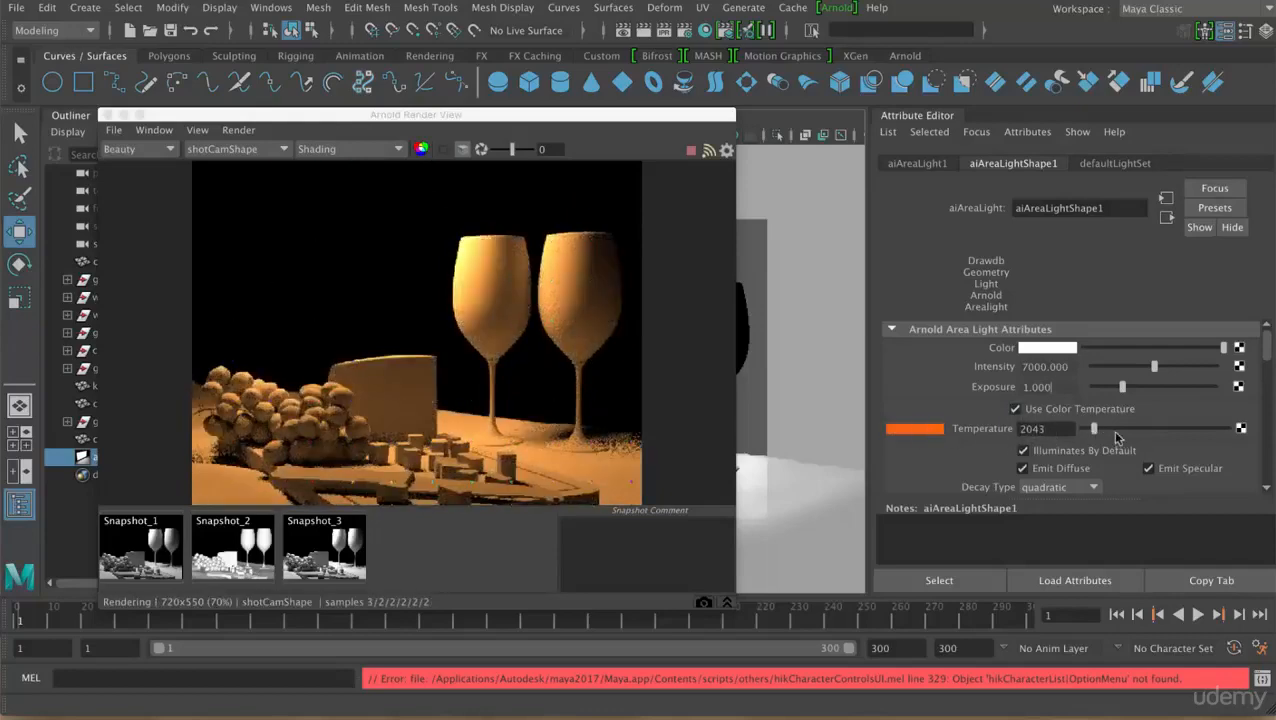
pyautogui.moveTo(1116, 430); pyautogui.dragTo(1209, 432)
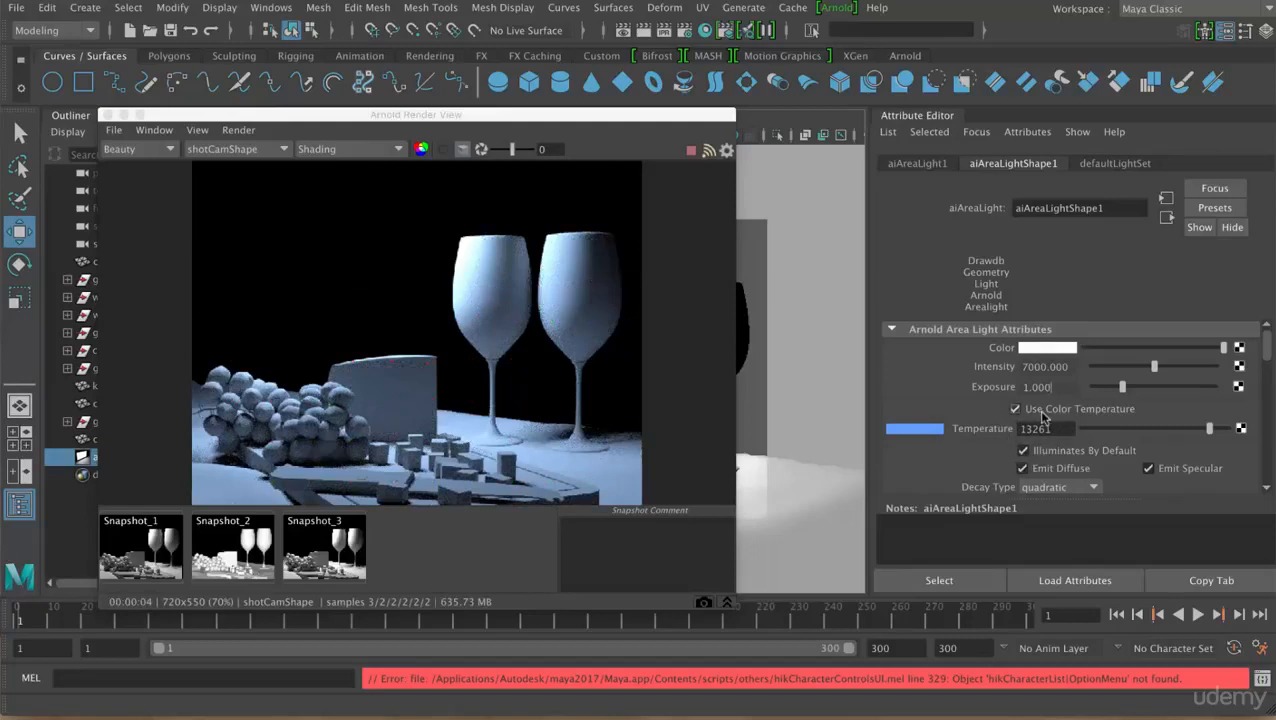
pyautogui.click(1042, 410)
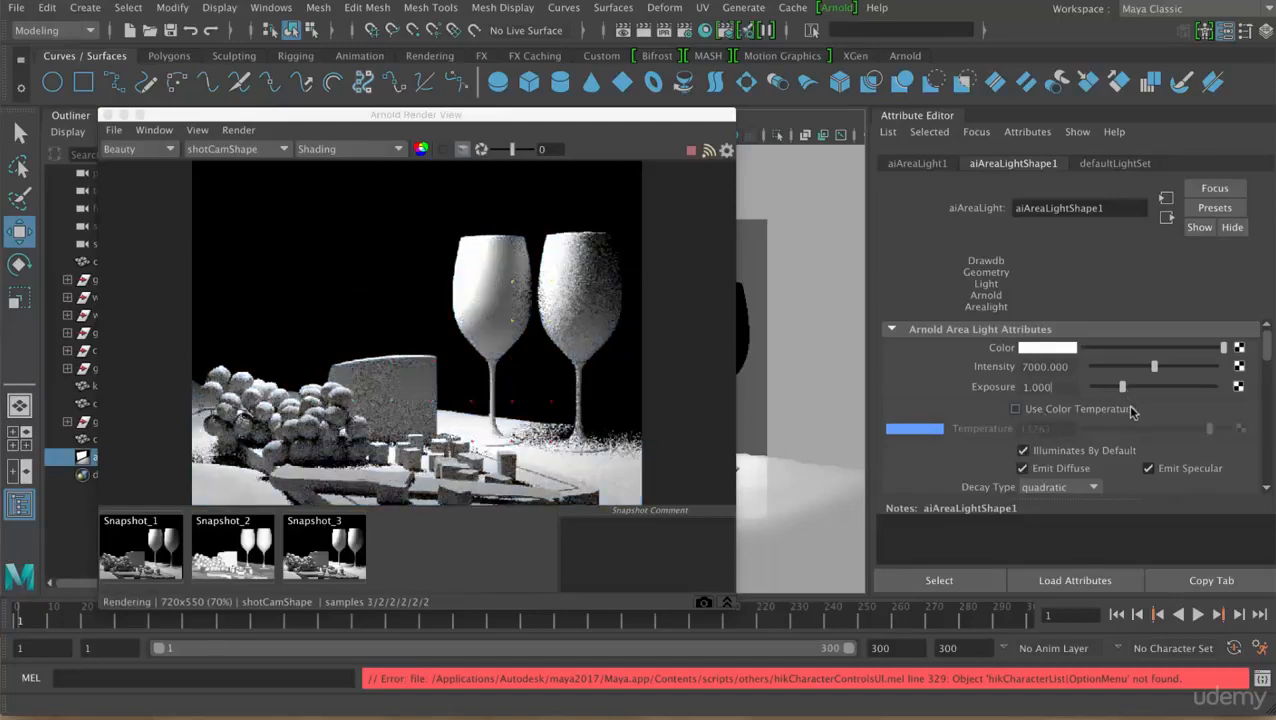
# Turn off Illuminates By Default for the area light and update the full scene with the render view moved off the viewport
pyautogui.click(1077, 452)
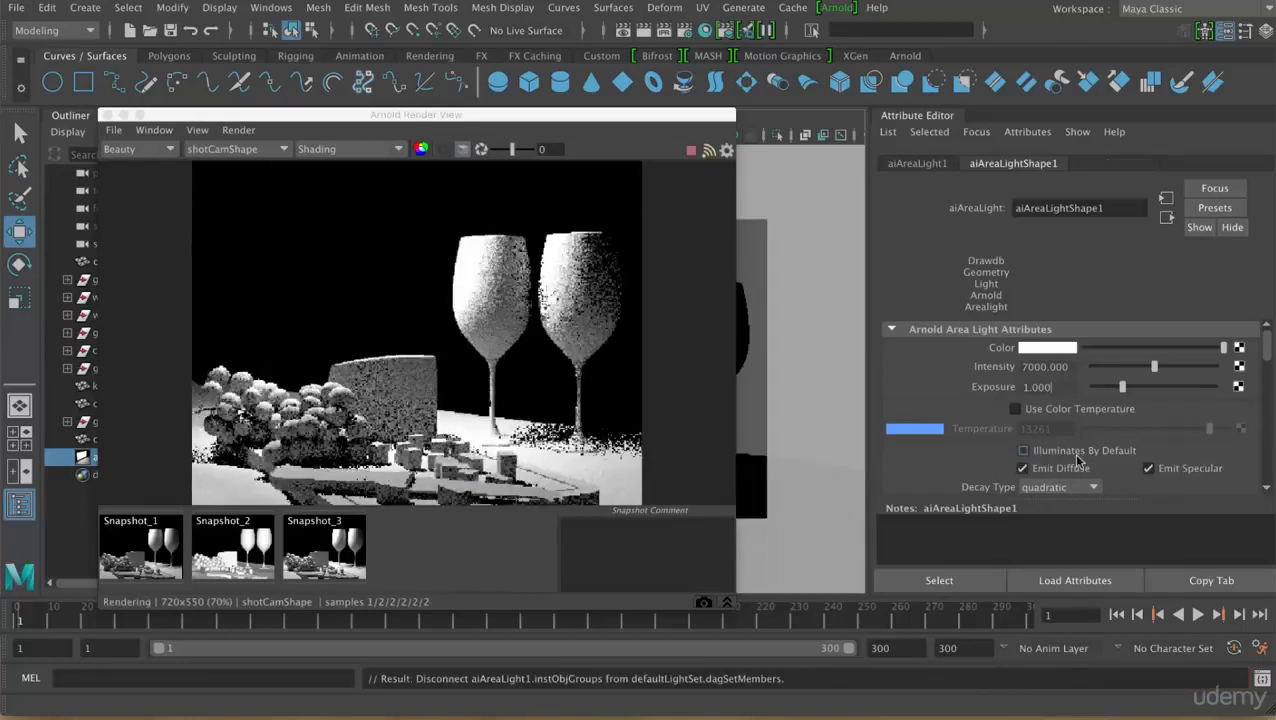
pyautogui.moveTo(622, 118); pyautogui.dragTo(634, 487)
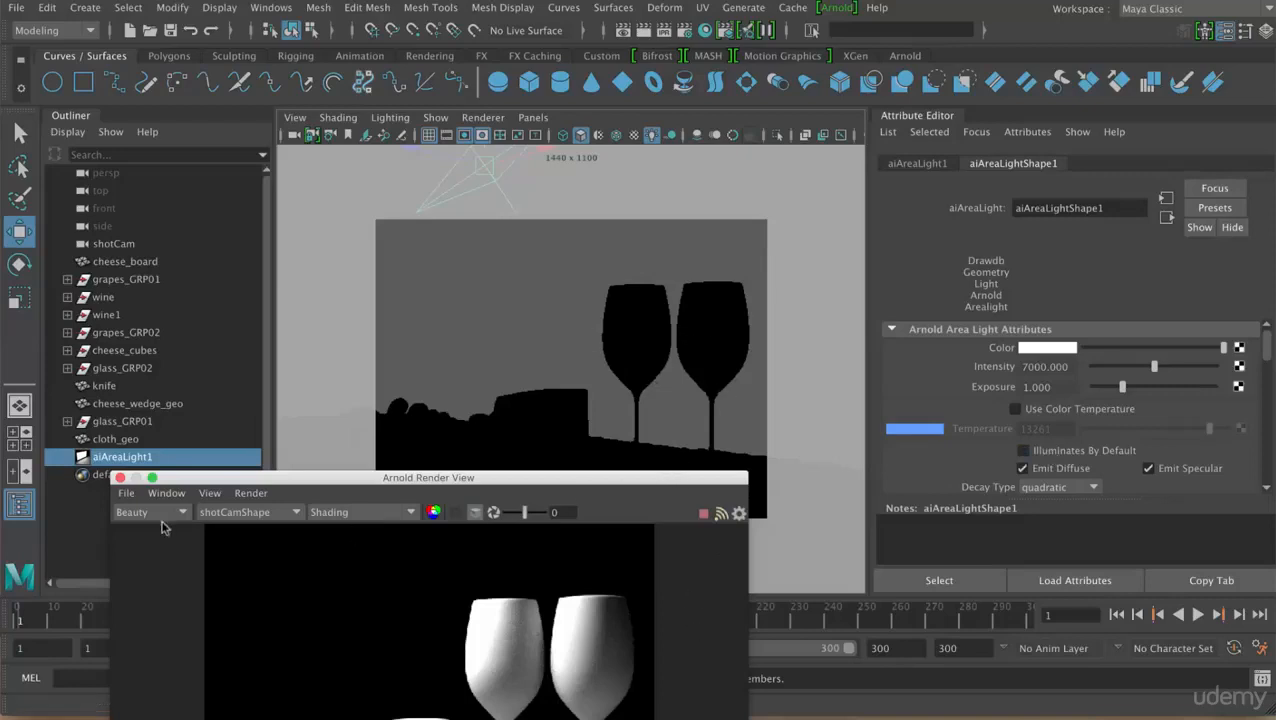
pyautogui.click(209, 493)
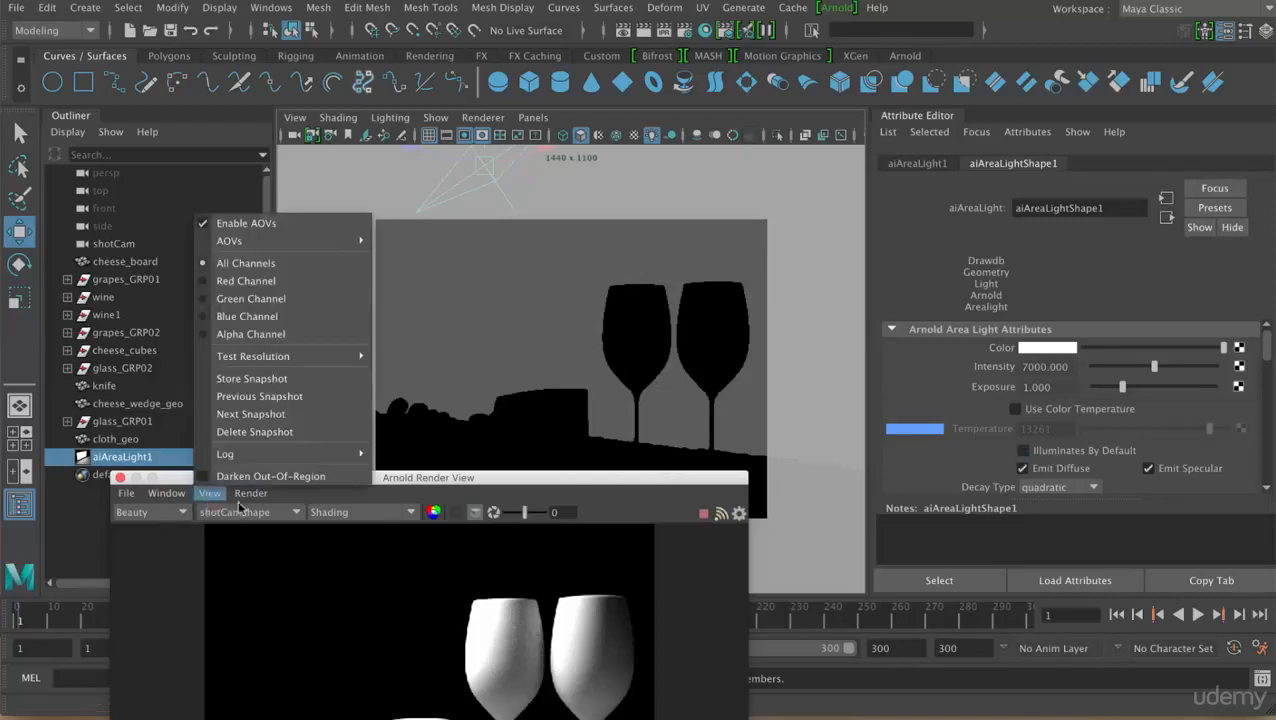
pyautogui.moveTo(251, 493)
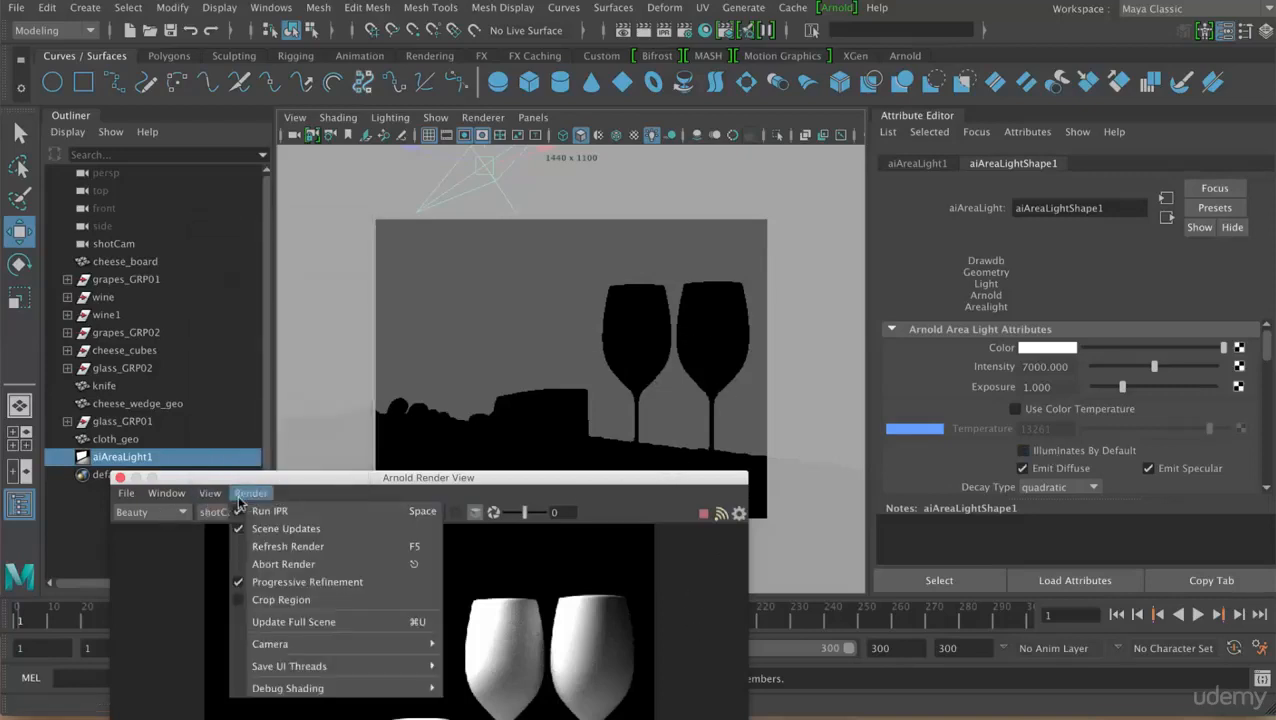
pyautogui.click(300, 624)
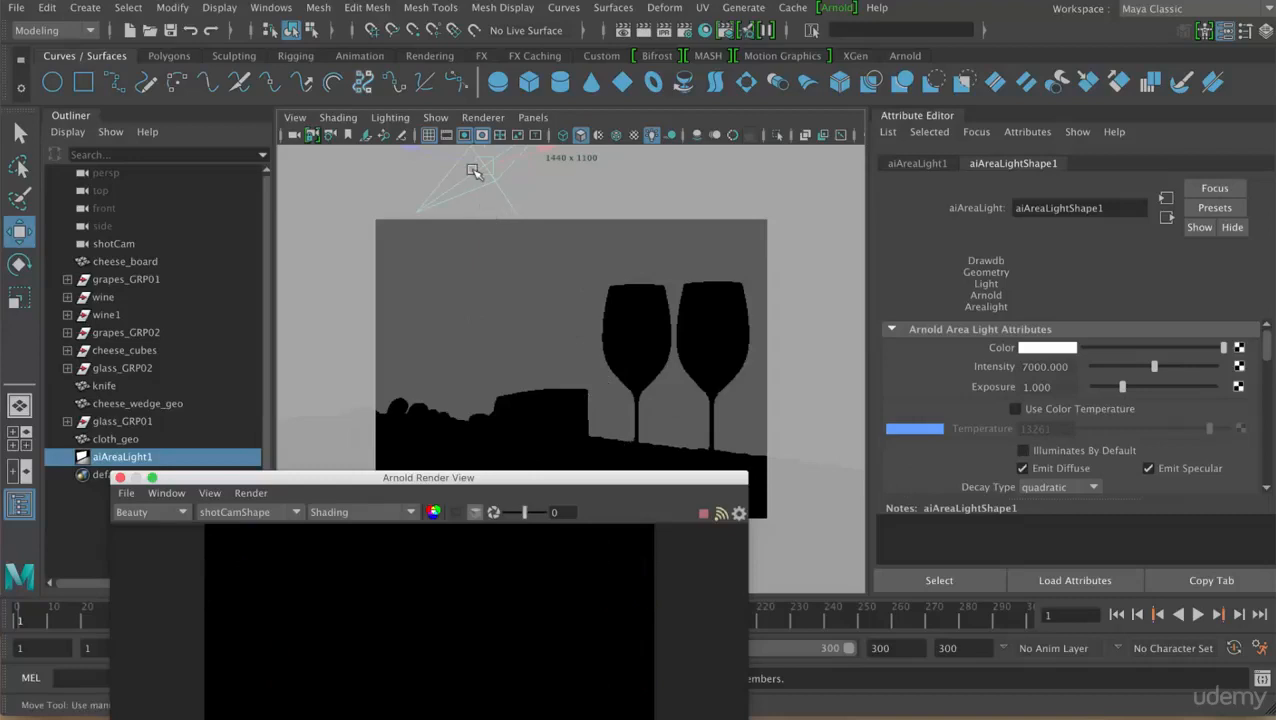
# Select both wine glasses together with aiAreaLight1 and make light links between them, using the Rendering menu set
pyautogui.moveTo(564, 310); pyautogui.dragTo(652, 334)
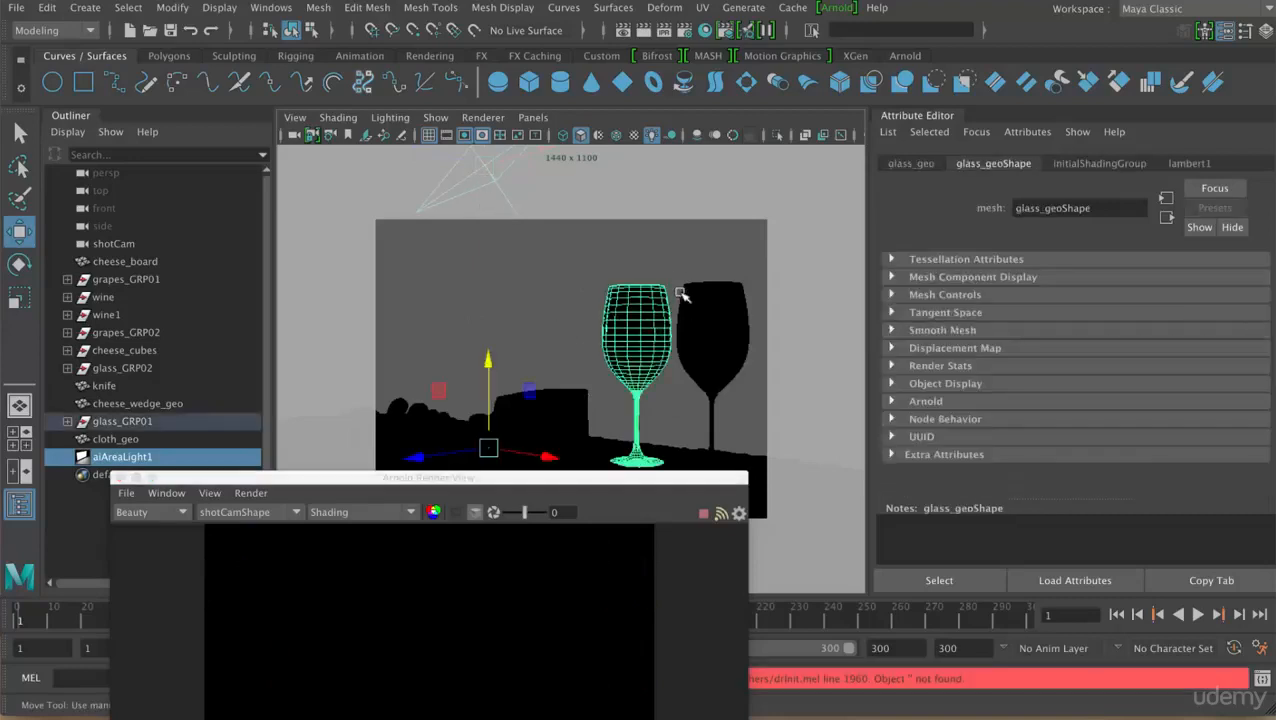
pyautogui.keyDown('shift'); pyautogui.click(681, 295); pyautogui.keyUp('shift')
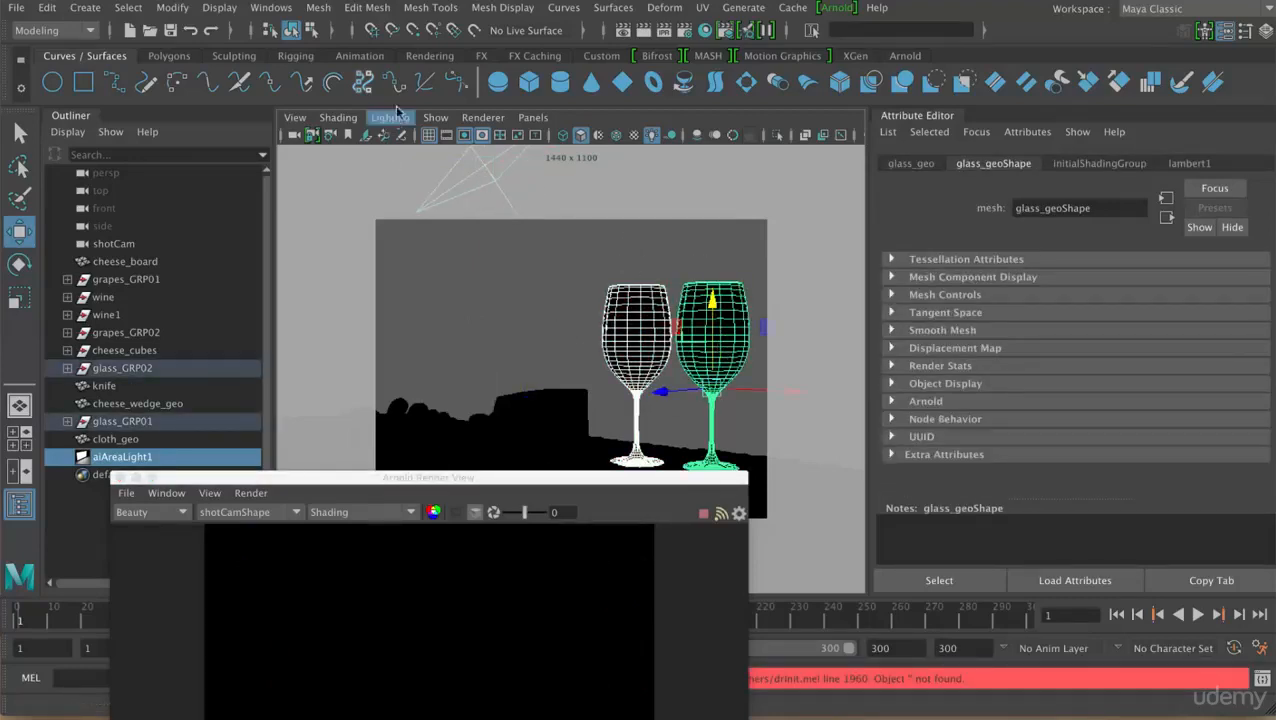
pyautogui.click(55, 30)
pyautogui.click(60, 121)
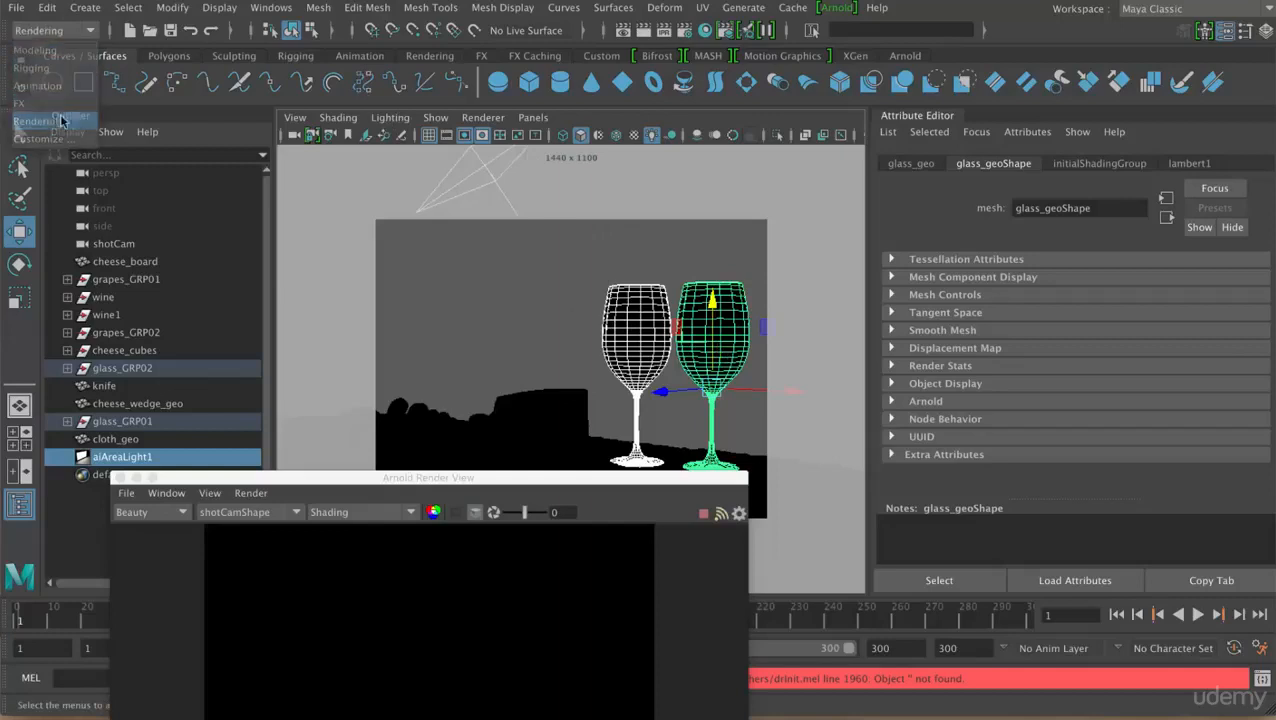
pyautogui.click(355, 9)
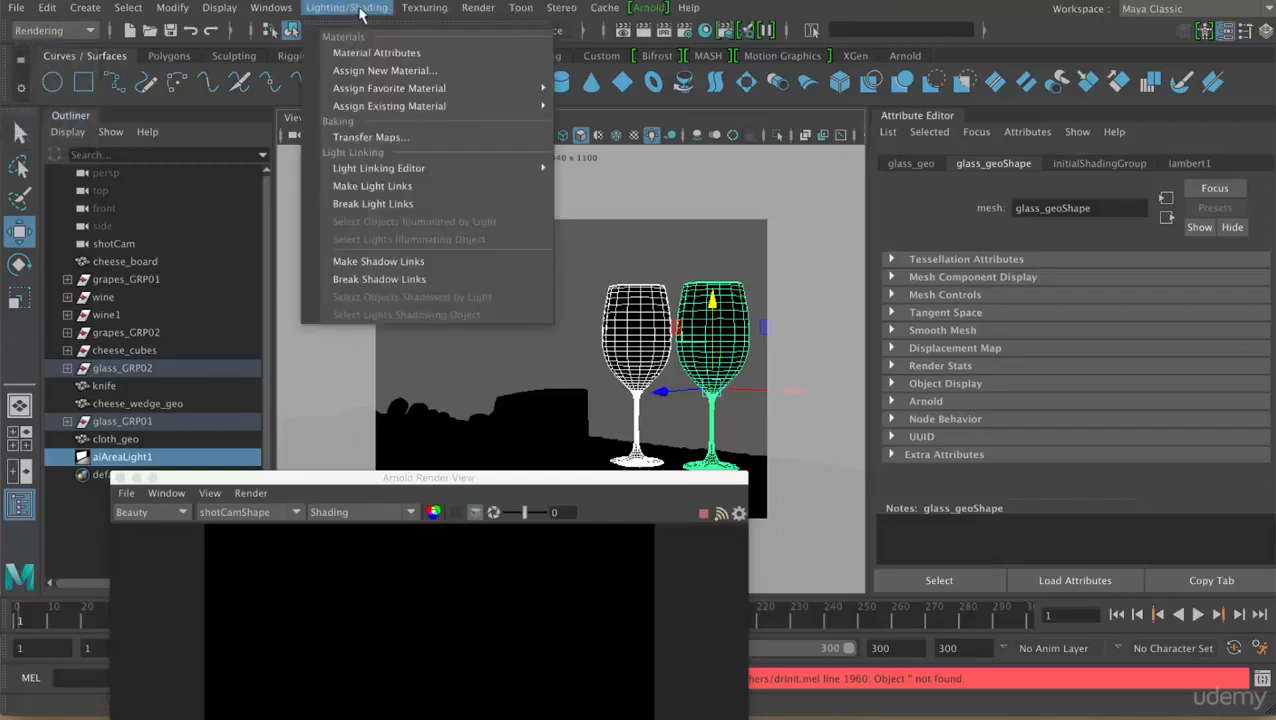
pyautogui.click(407, 192)
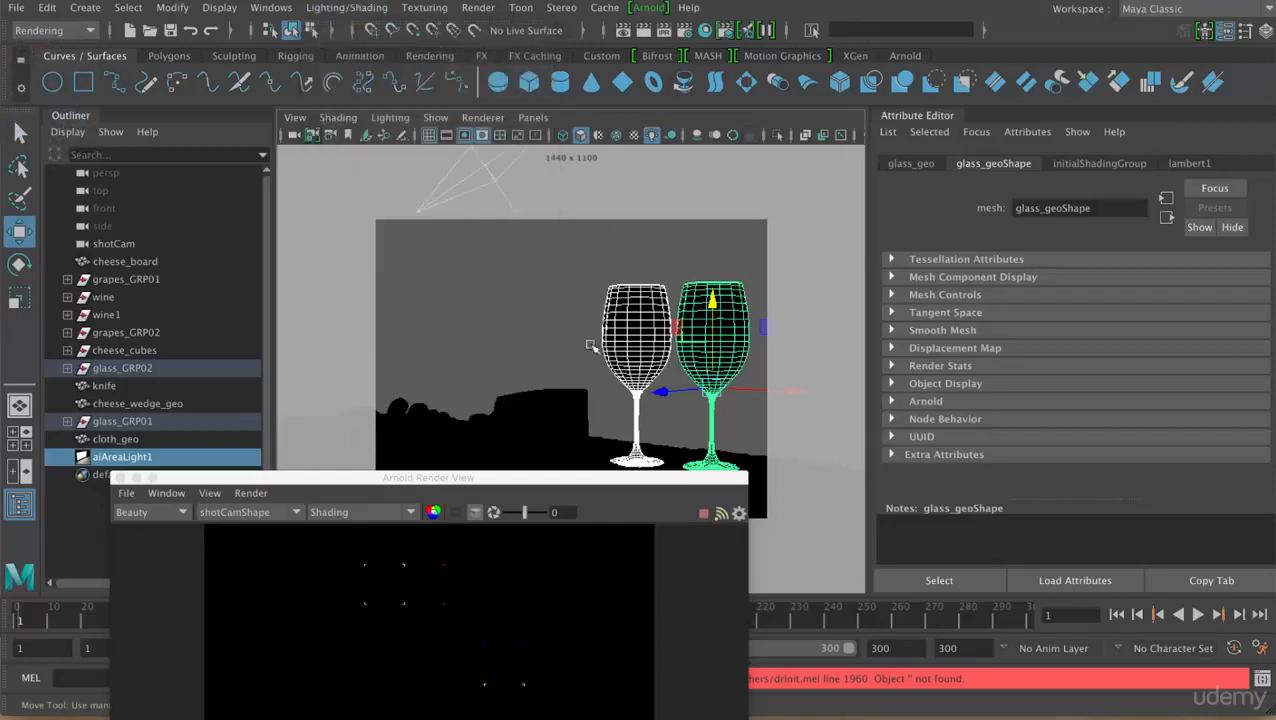
# Update the full scene in the render view and move its window so the whole linked-light render can be inspected
pyautogui.click(212, 494)
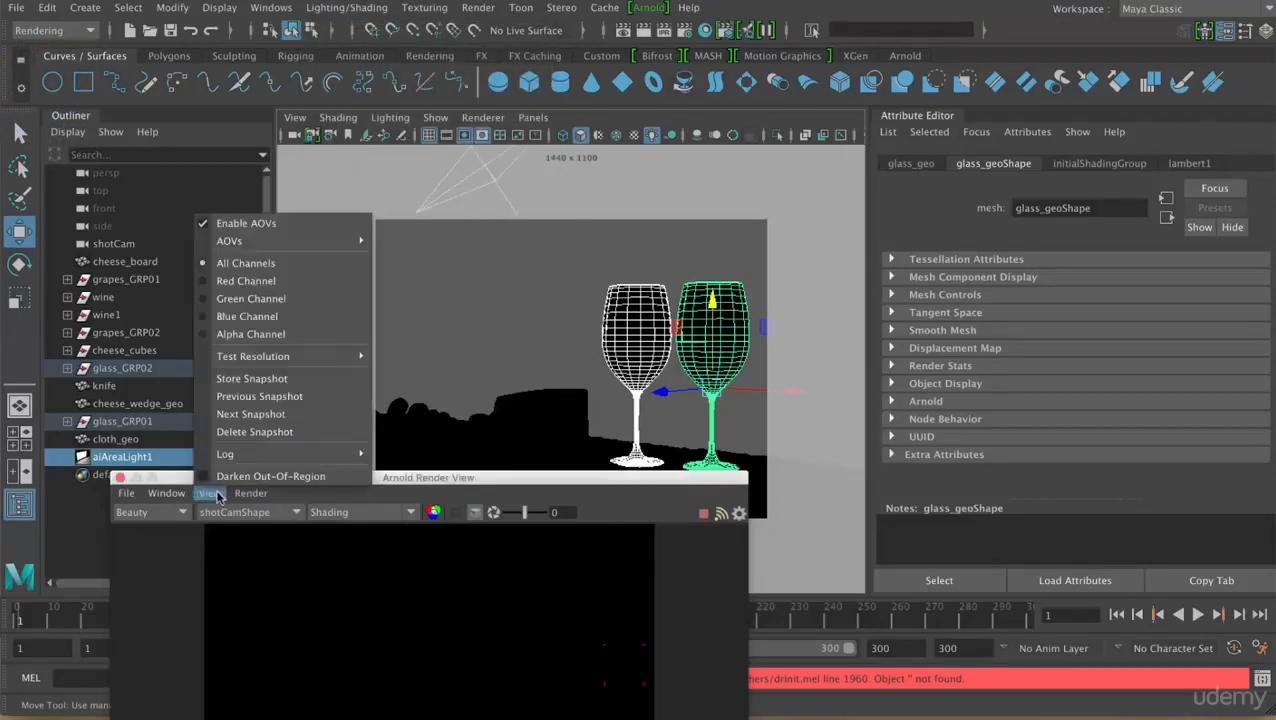
pyautogui.moveTo(250, 493)
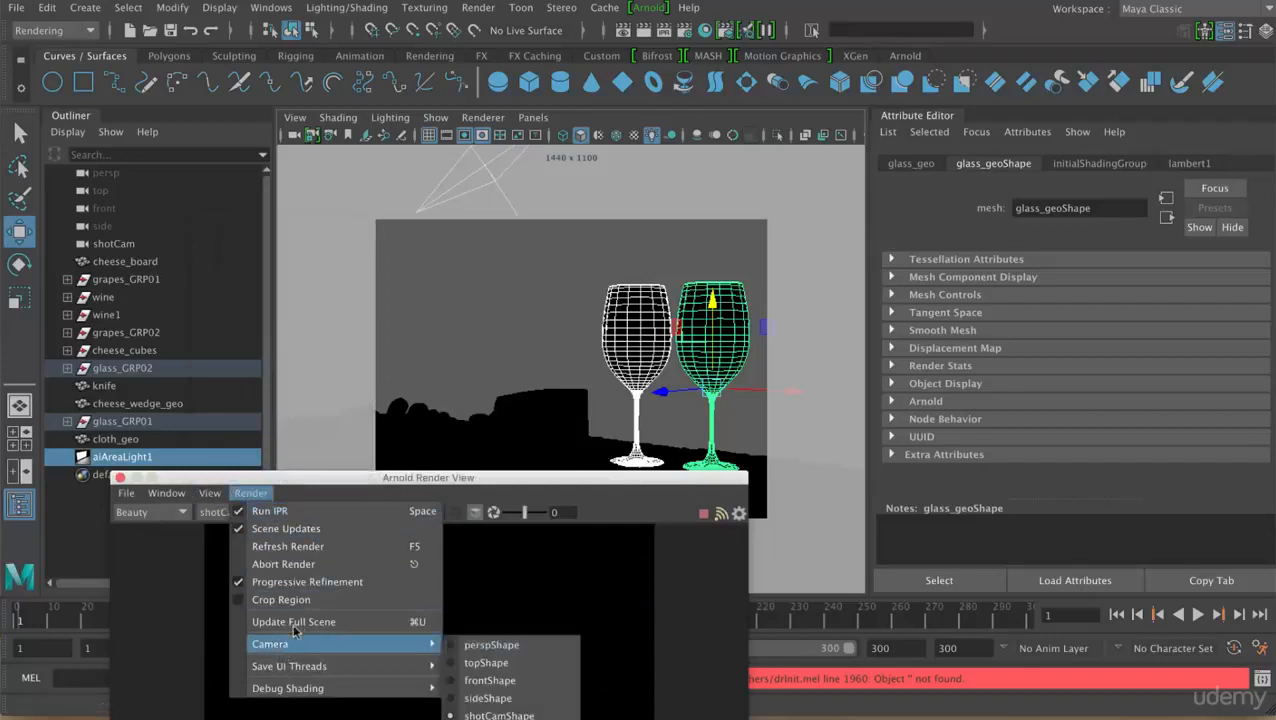
pyautogui.click(402, 621)
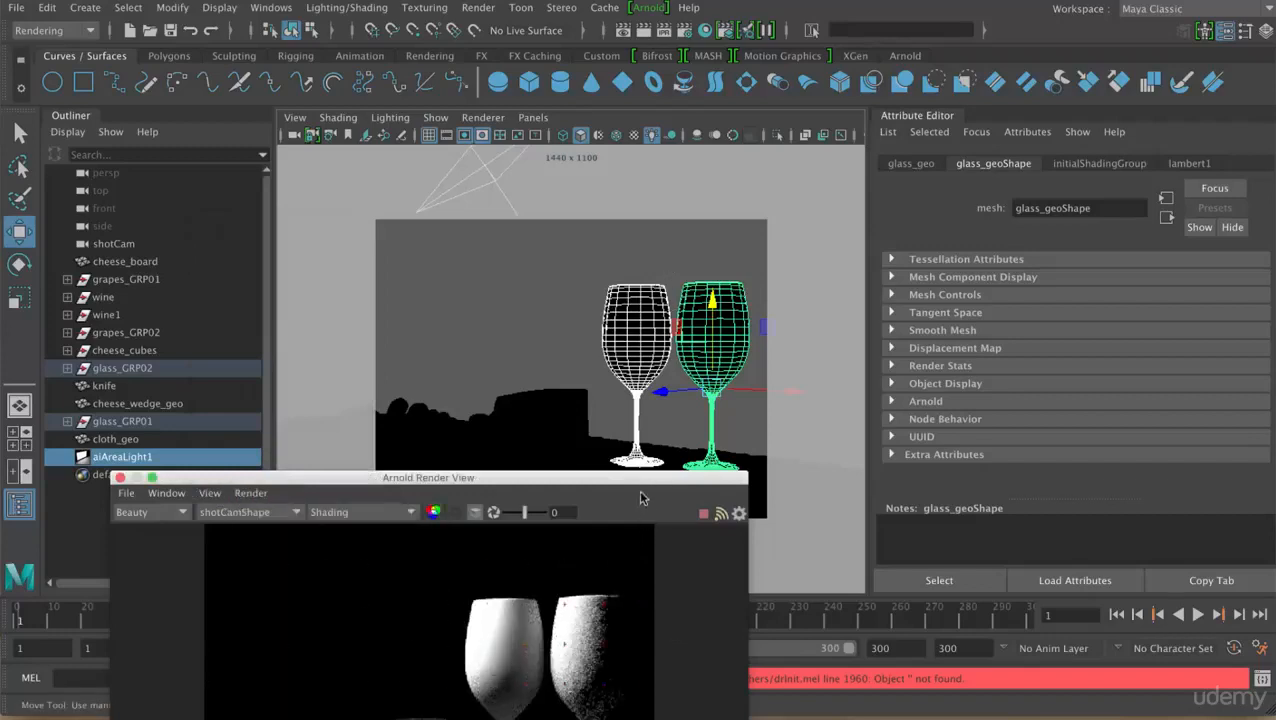
pyautogui.moveTo(640, 480); pyautogui.dragTo(622, 162)
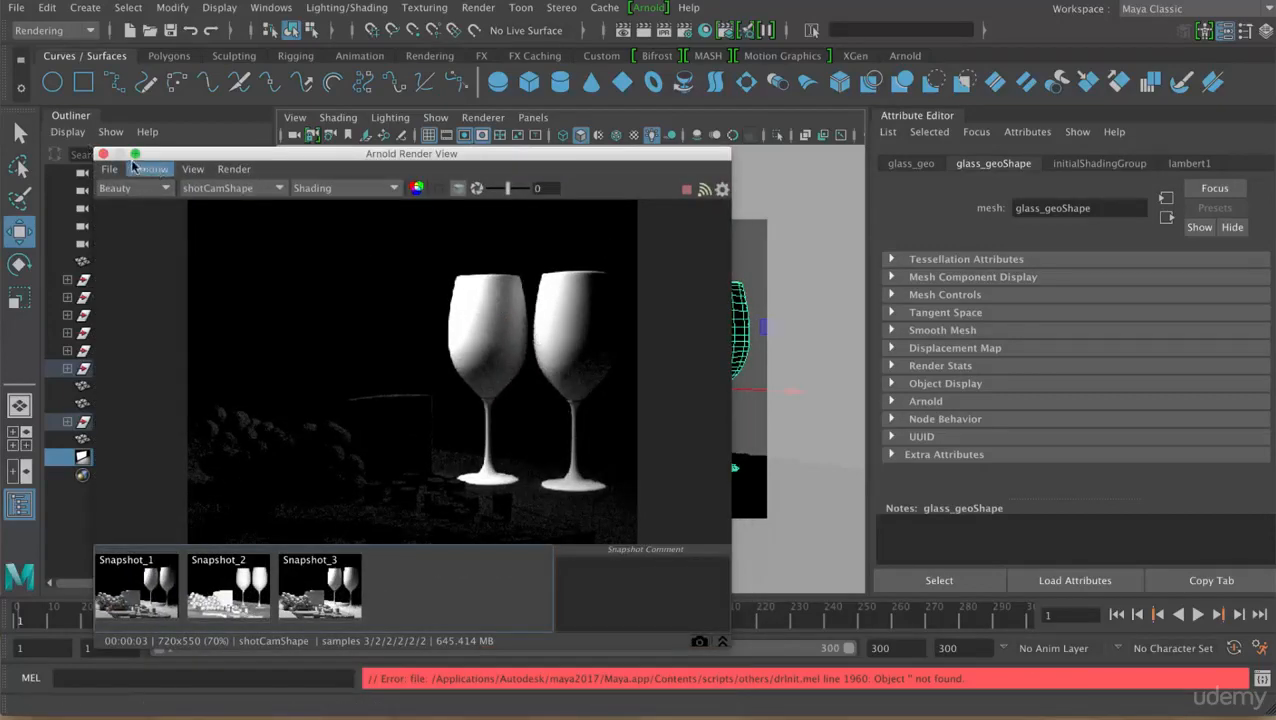
# Select the area light and turn Illuminates By Default back on, keeping the Arnold render view in sight
pyautogui.moveTo(216, 157); pyautogui.dragTo(130, 439)
pyautogui.click(497, 262)
pyautogui.click(424, 200)
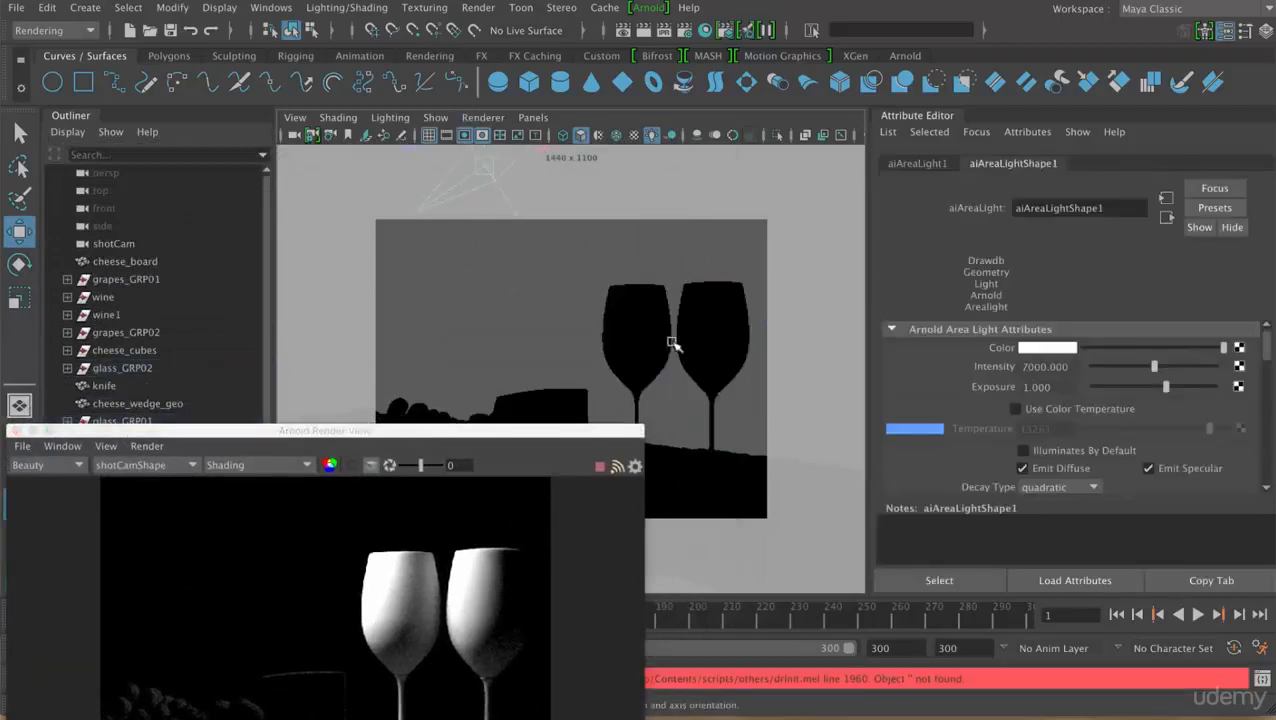
pyautogui.click(1078, 451)
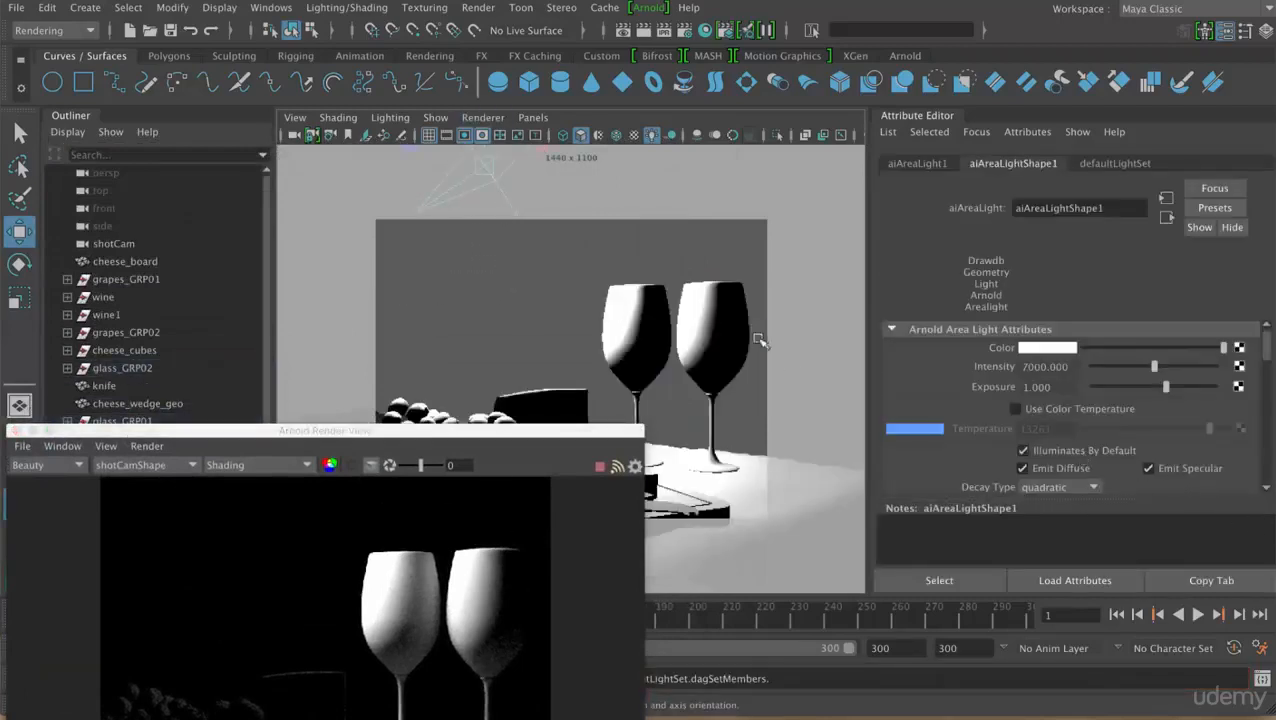
pyautogui.moveTo(606, 436); pyautogui.dragTo(688, 185)
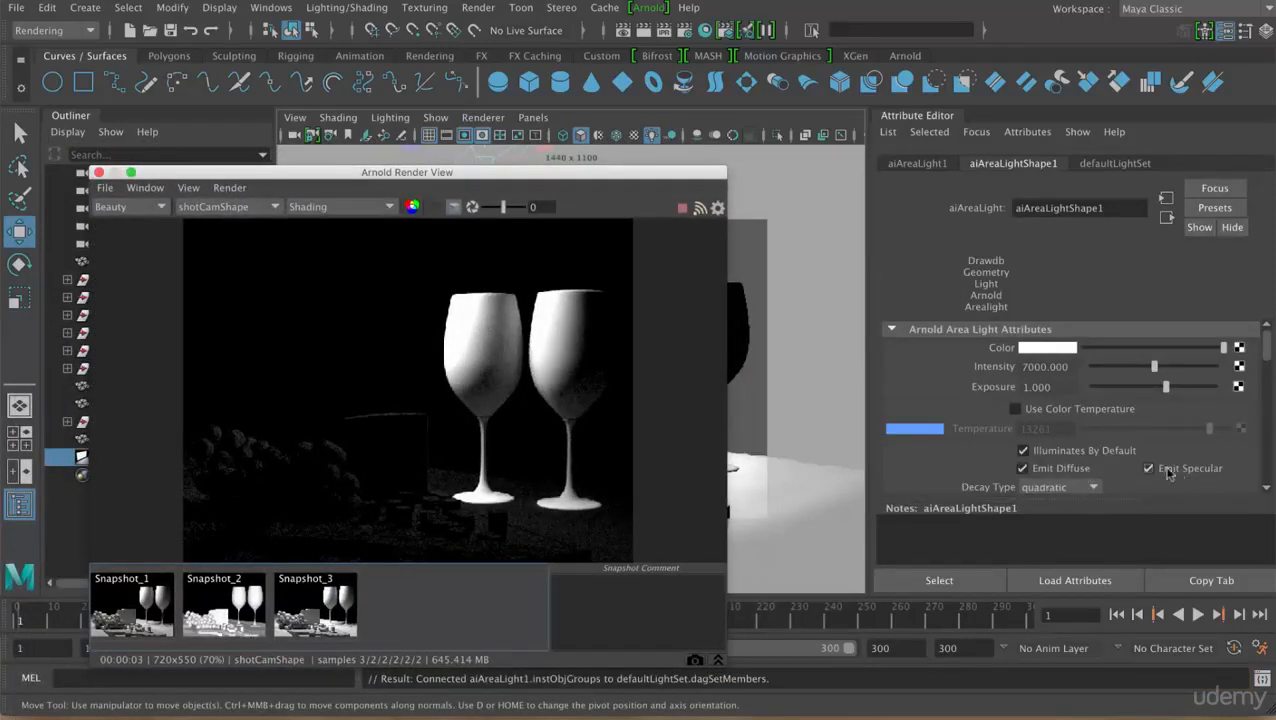
# Try the area light without Emit Diffuse and with constant decay, restoring Emit Diffuse and quadratic decay
pyautogui.click(1023, 468)
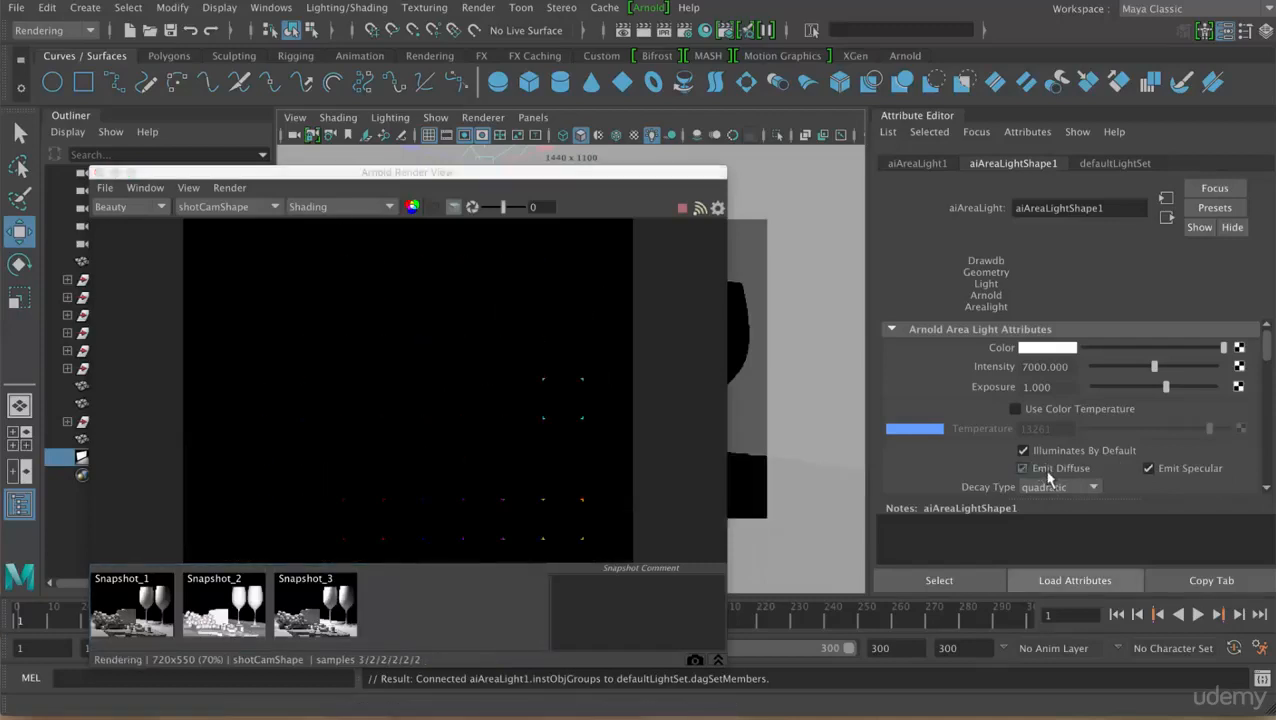
pyautogui.click(1047, 472)
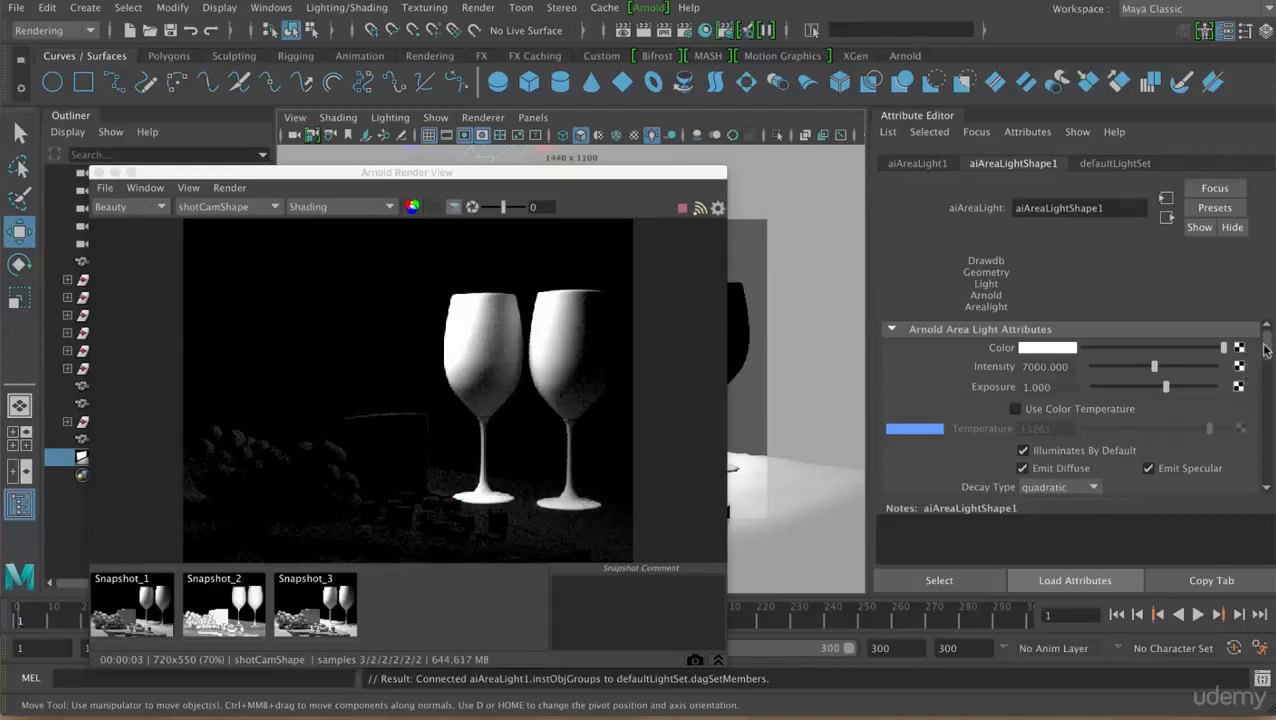
pyautogui.moveTo(1266, 349); pyautogui.dragTo(1268, 359)
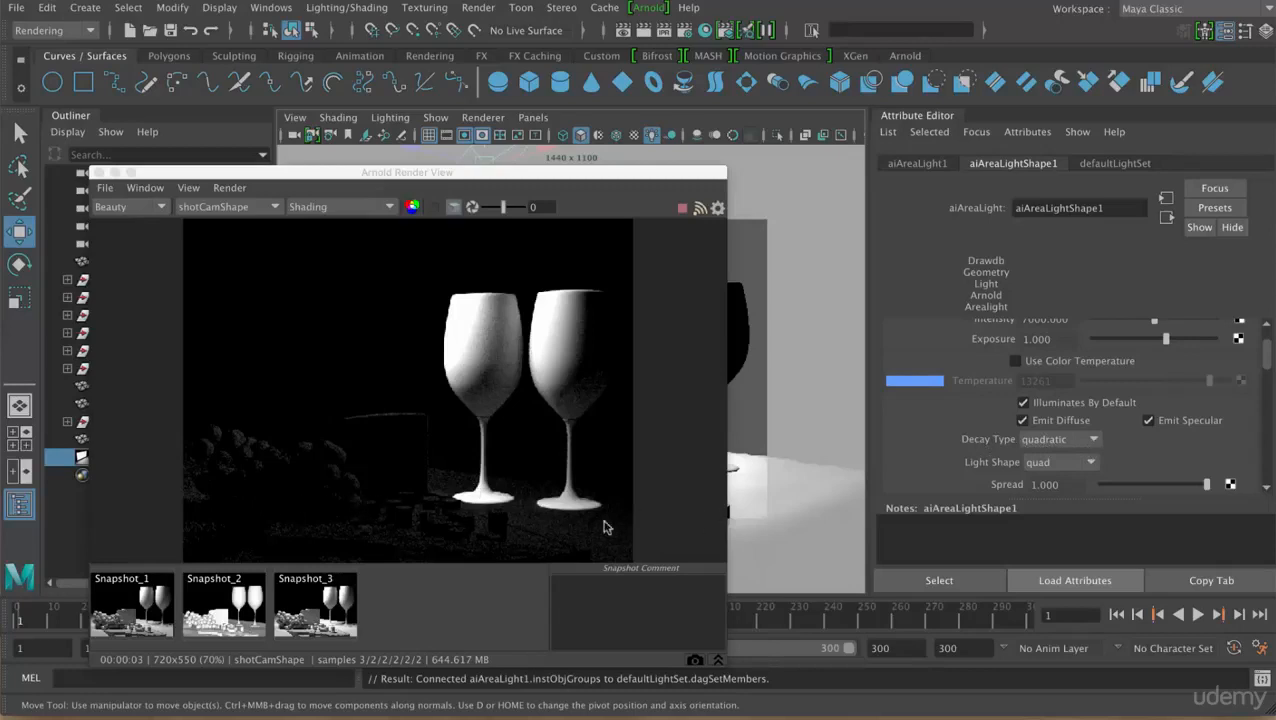
pyautogui.click(1052, 446)
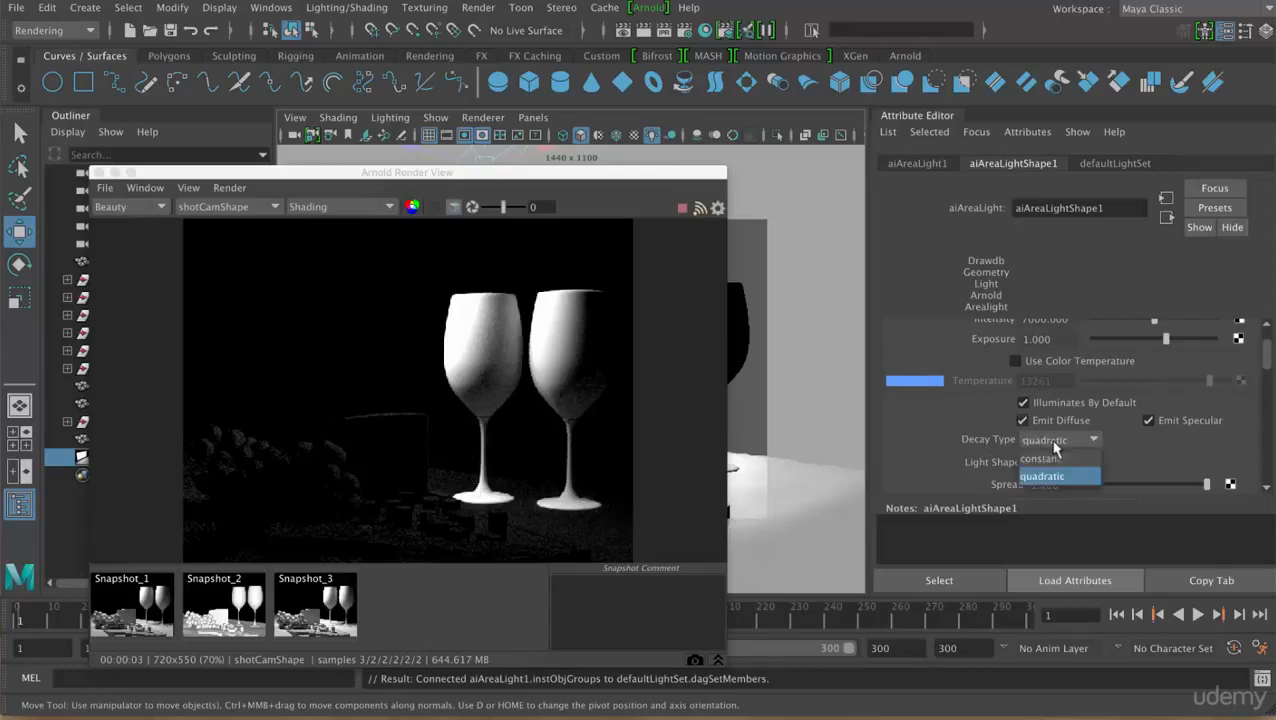
pyautogui.click(1047, 462)
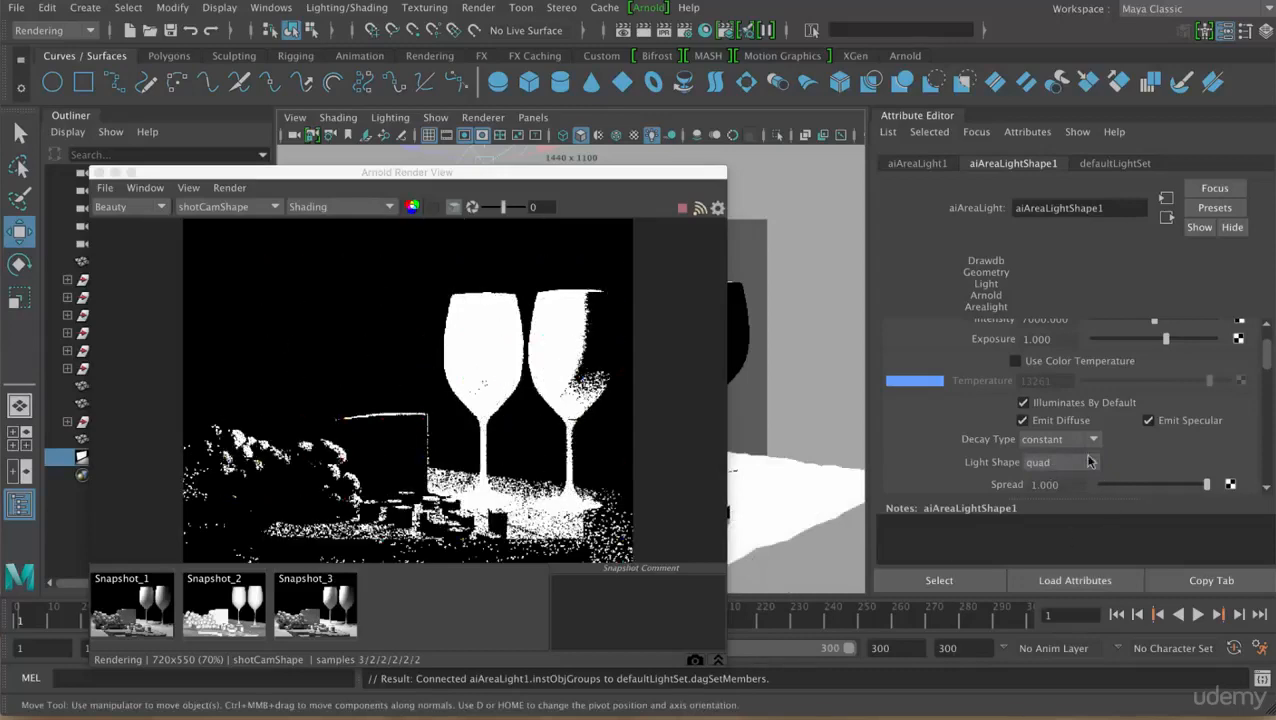
pyautogui.click(1060, 439)
pyautogui.click(1062, 477)
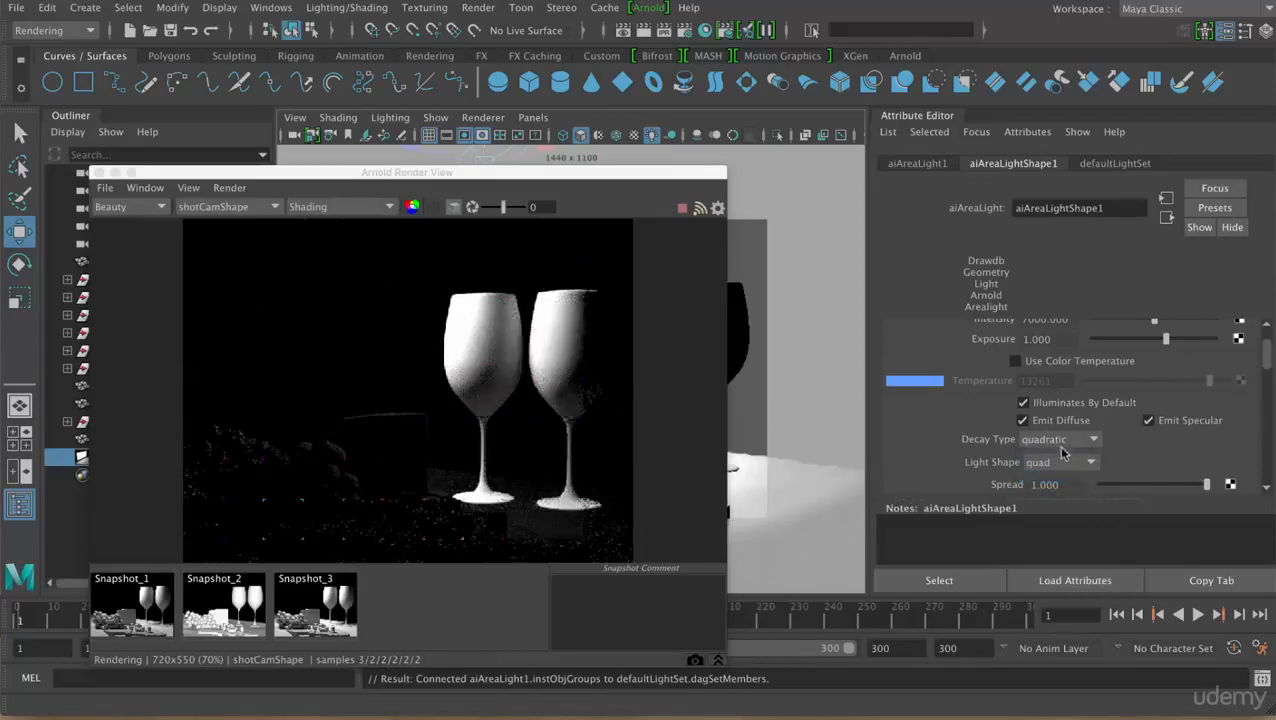
pyautogui.scroll(2, 1257, 349)
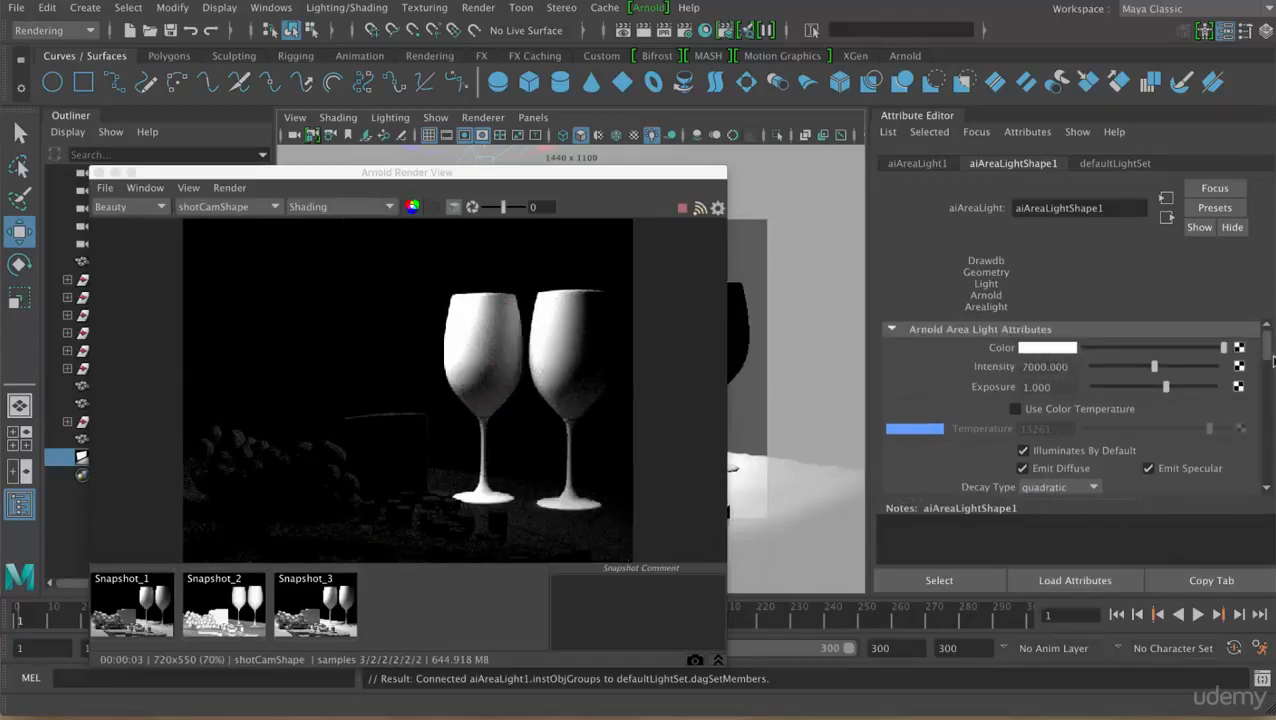
# Close the Arnold render view, bring the area light up close in the perspective view and try the disk light shape
pyautogui.moveTo(1266, 345); pyautogui.dragTo(1266, 369)
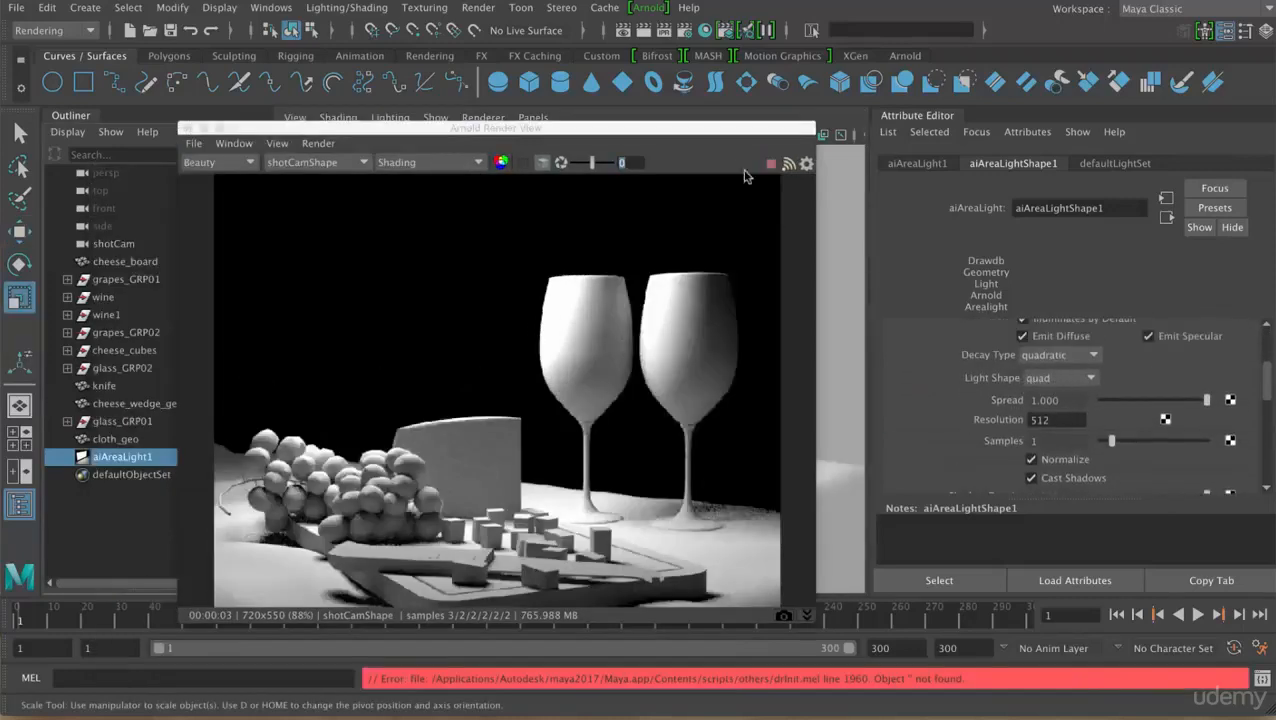
pyautogui.click(187, 129)
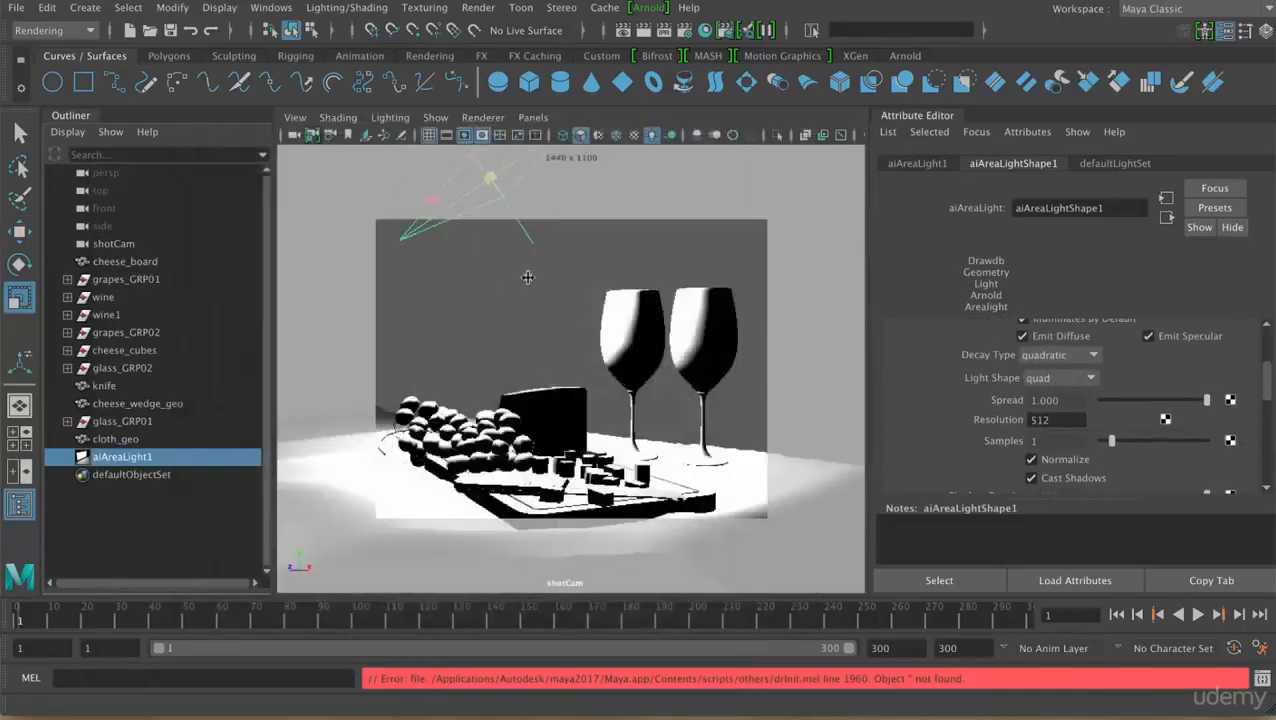
pyautogui.press('space')
pyautogui.moveTo(524, 277); pyautogui.dragTo(515, 235)
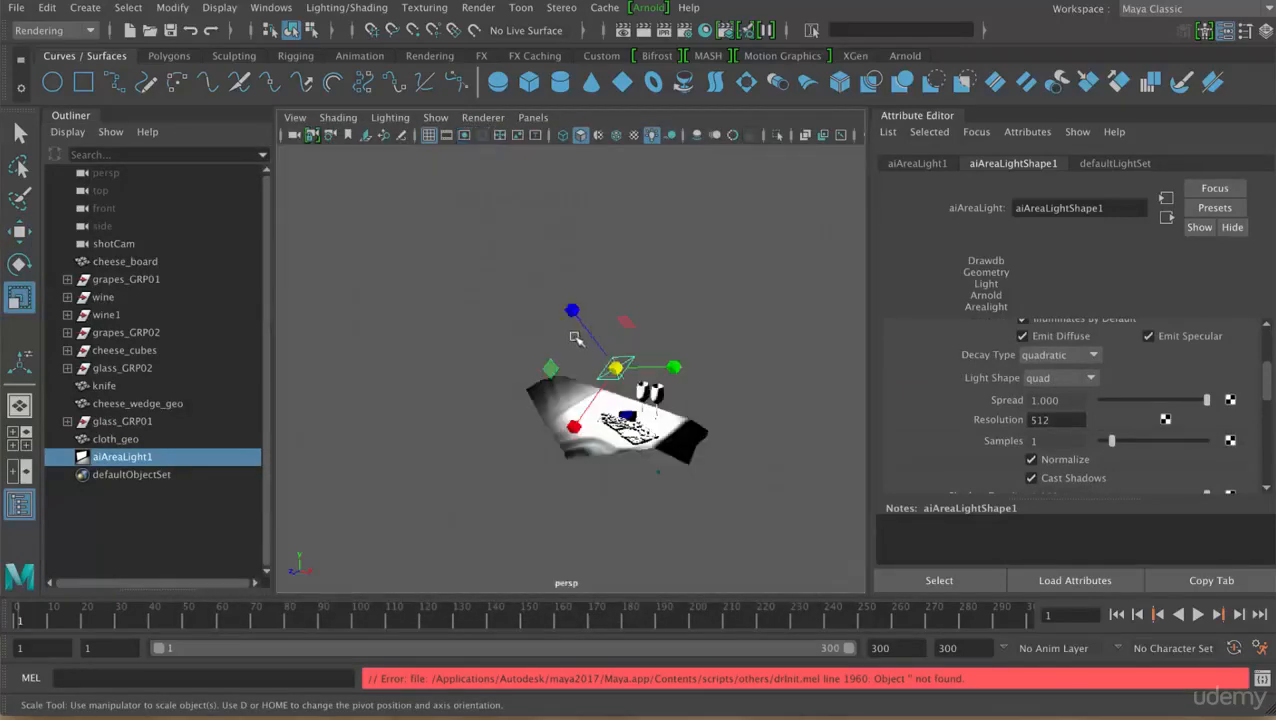
pyautogui.keyDown('alt'); pyautogui.moveTo(518, 336); pyautogui.dragTo(750, 384, button='right'); pyautogui.keyUp('alt')
pyautogui.keyDown('alt'); pyautogui.moveTo(750, 384); pyautogui.dragTo(628, 342); pyautogui.keyUp('alt')
pyautogui.keyDown('alt'); pyautogui.moveTo(667, 377); pyautogui.dragTo(586, 344, button='middle'); pyautogui.keyUp('alt')
pyautogui.keyDown('alt'); pyautogui.moveTo(640, 370); pyautogui.dragTo(802, 435, button='right'); pyautogui.keyUp('alt')
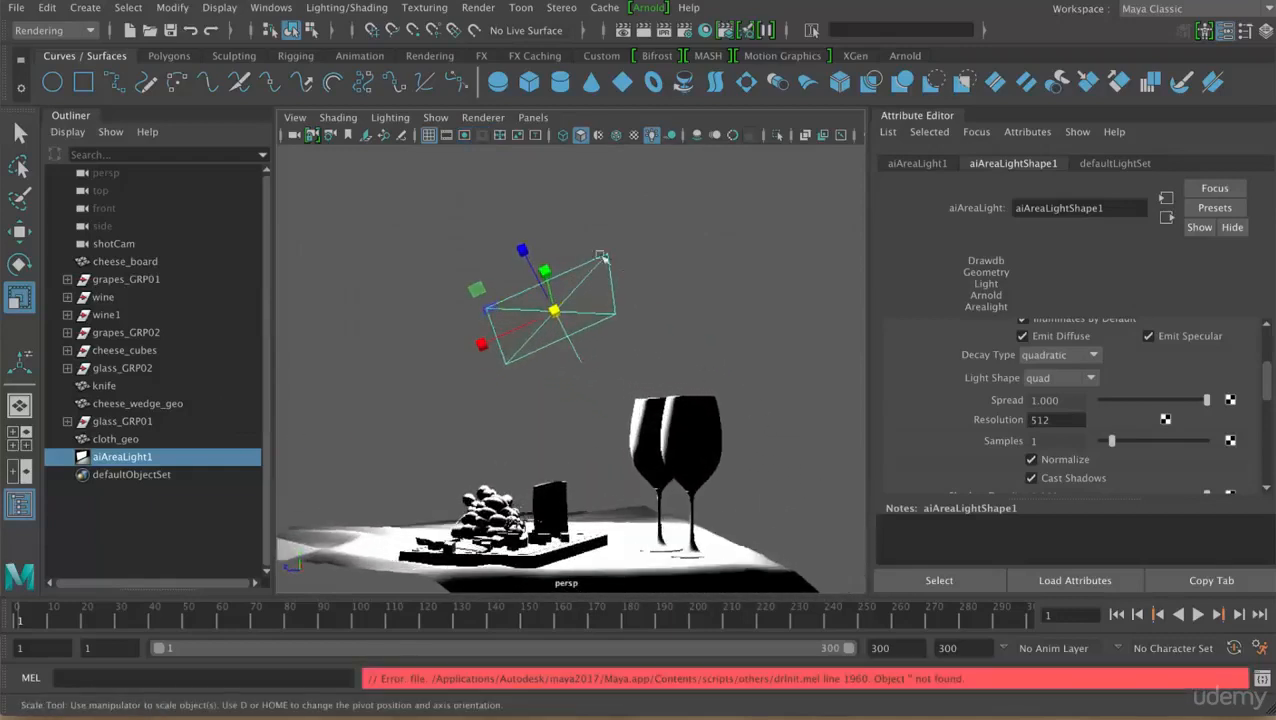
pyautogui.click(1091, 378)
pyautogui.click(1078, 413)
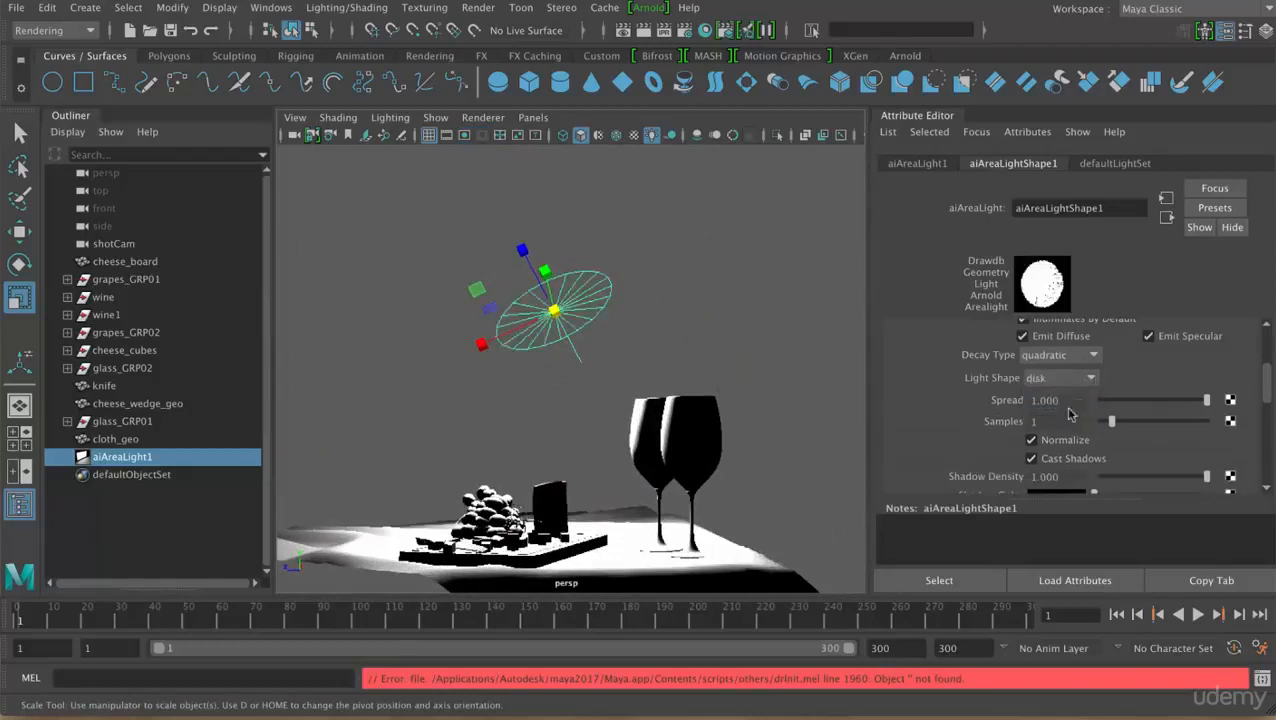
pyautogui.keyDown('alt'); pyautogui.moveTo(566, 353); pyautogui.dragTo(618, 373); pyautogui.keyUp('alt')
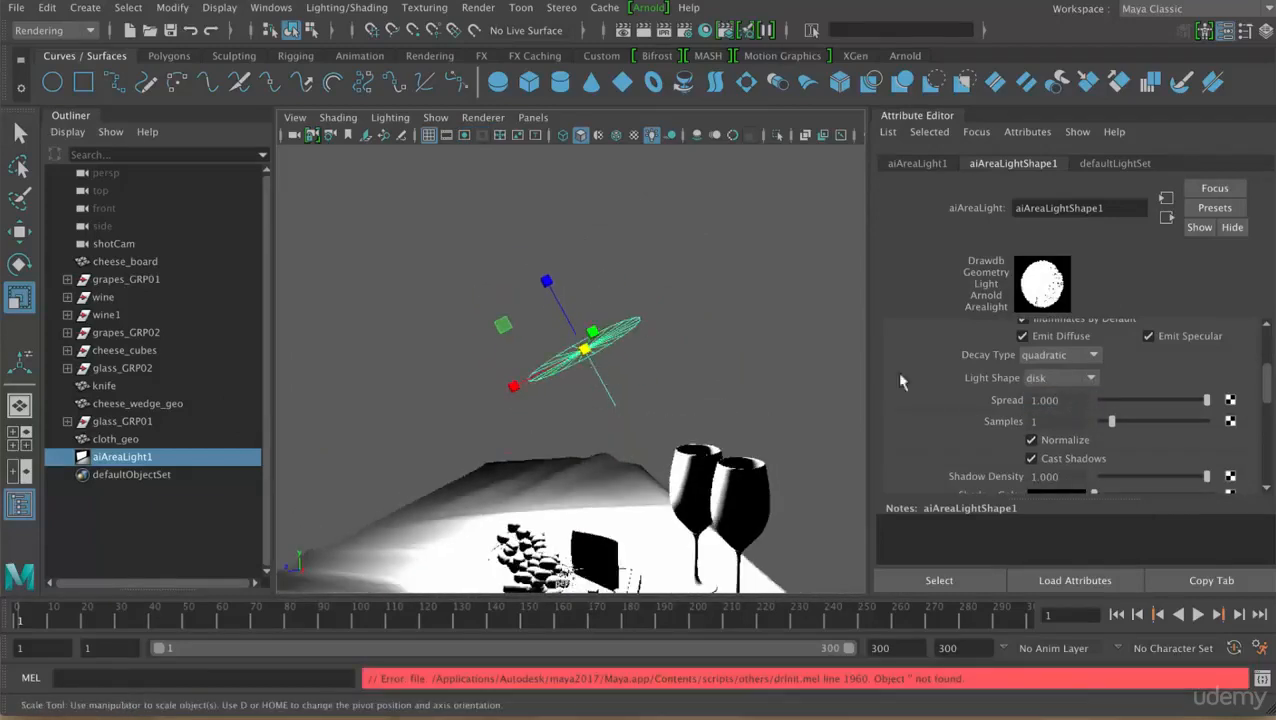
# Try the cylinder and disk light shapes with quadratic decay on the area light, ending on the quad shape
pyautogui.click(1079, 358)
pyautogui.click(1060, 391)
pyautogui.click(1088, 378)
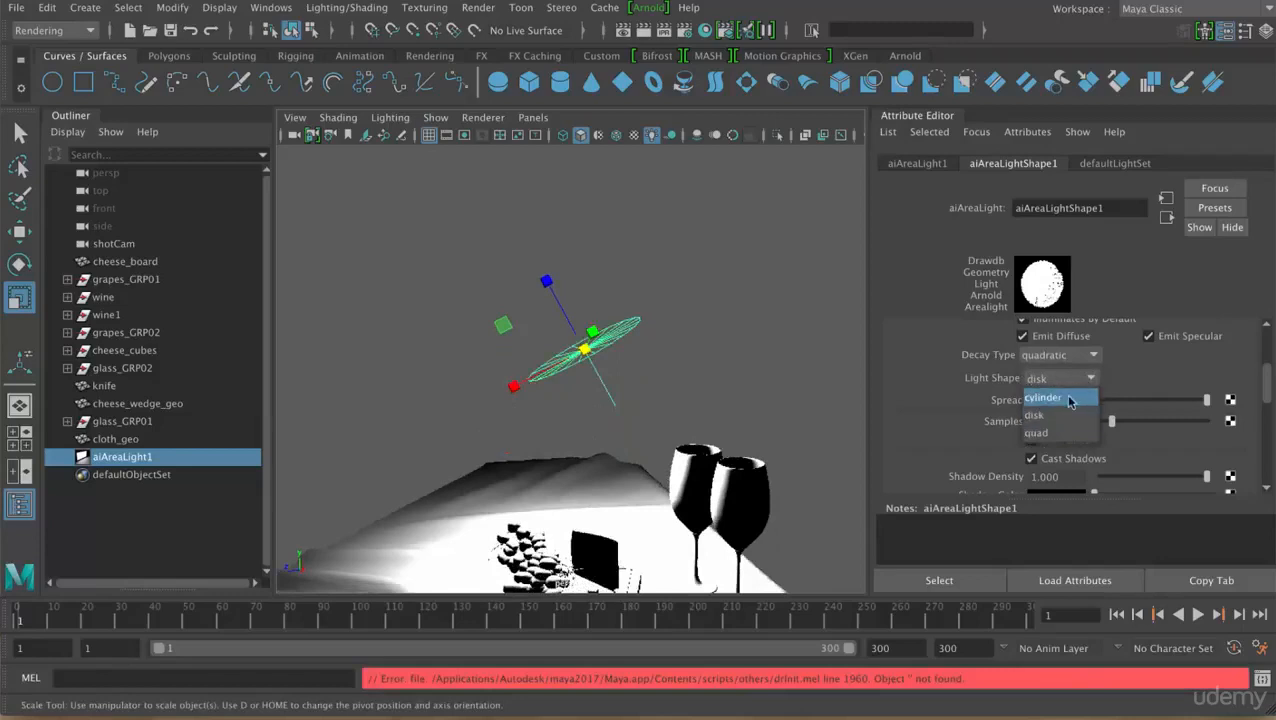
pyautogui.click(1065, 397)
pyautogui.keyDown('alt'); pyautogui.moveTo(711, 400); pyautogui.dragTo(637, 262); pyautogui.keyUp('alt')
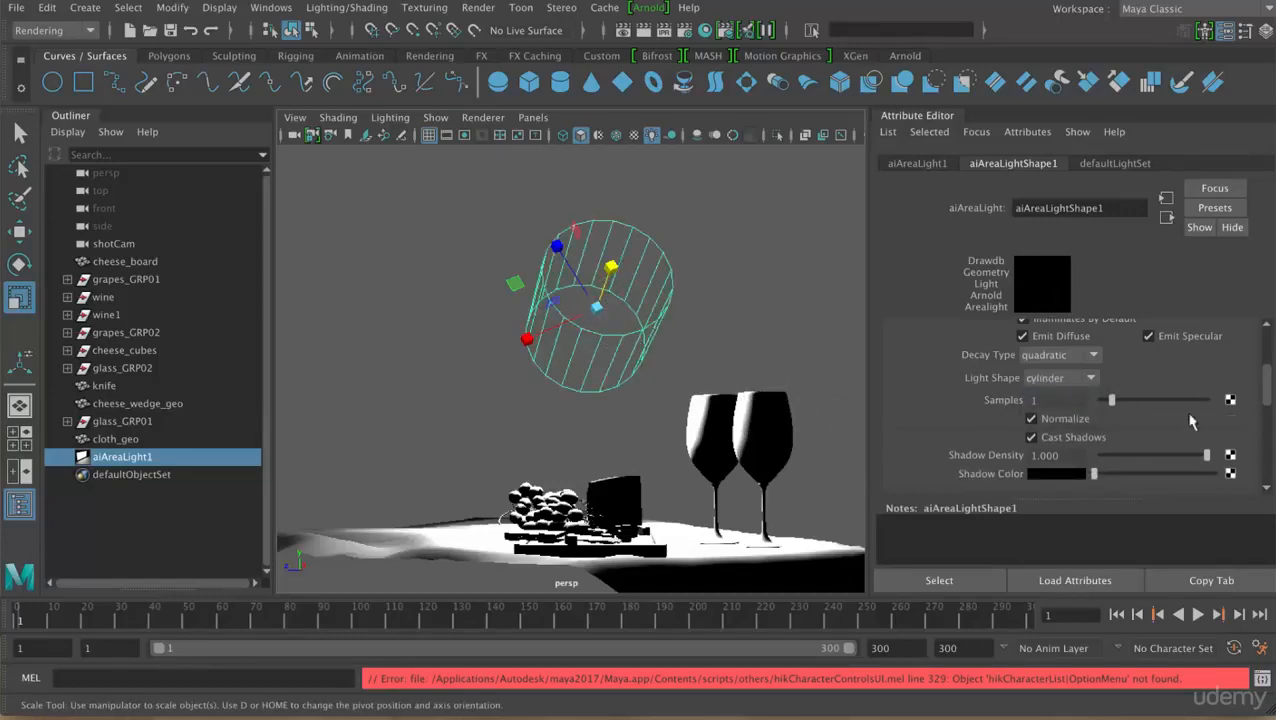
pyautogui.click(1082, 379)
pyautogui.click(1037, 421)
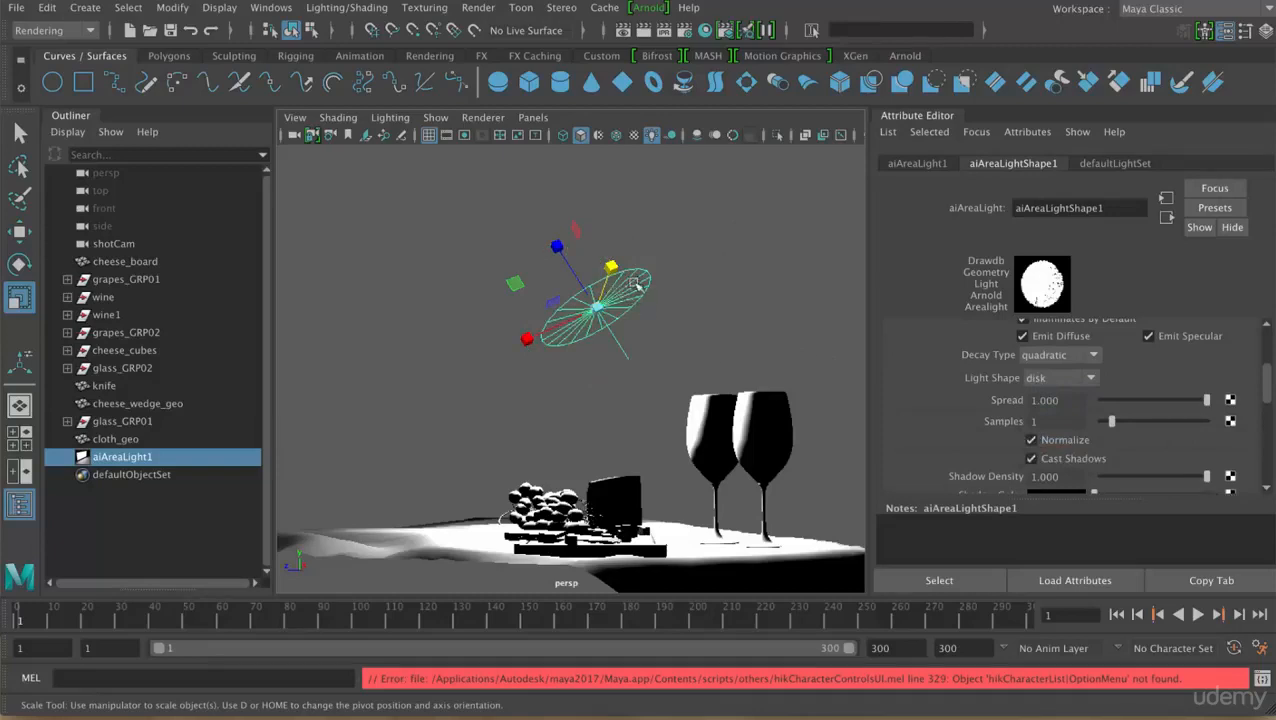
pyautogui.click(1062, 378)
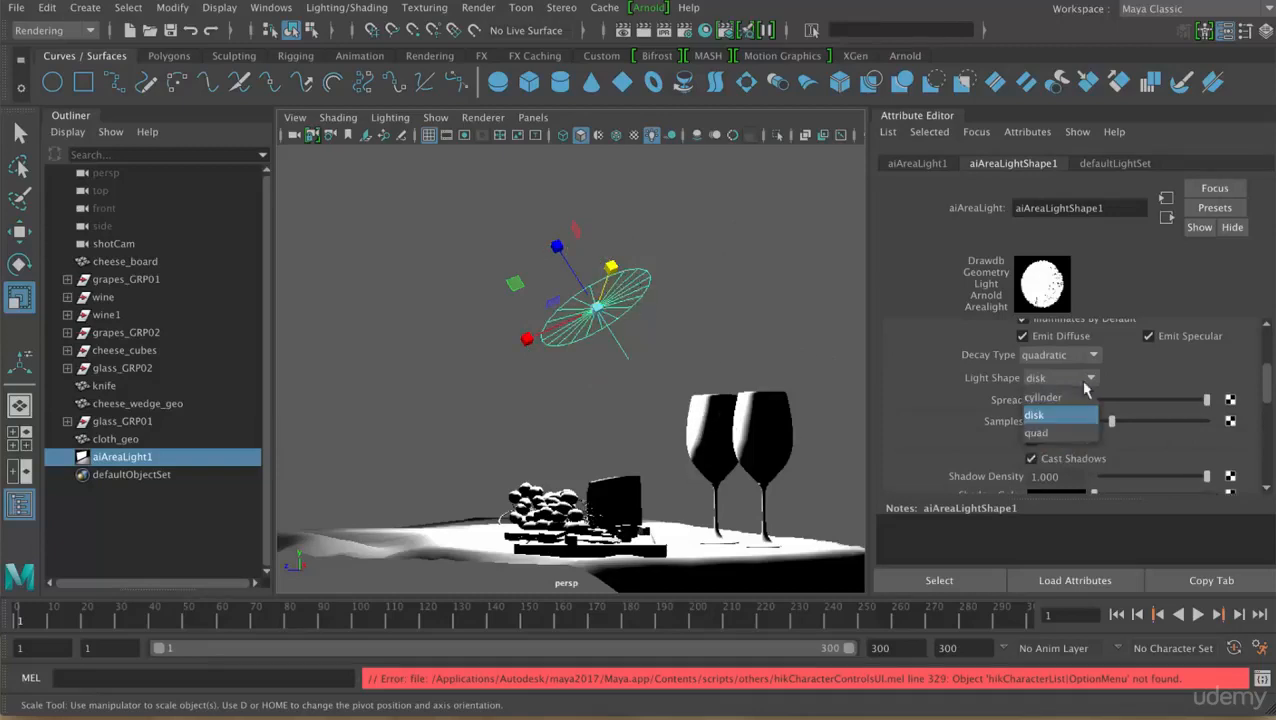
pyautogui.click(1062, 434)
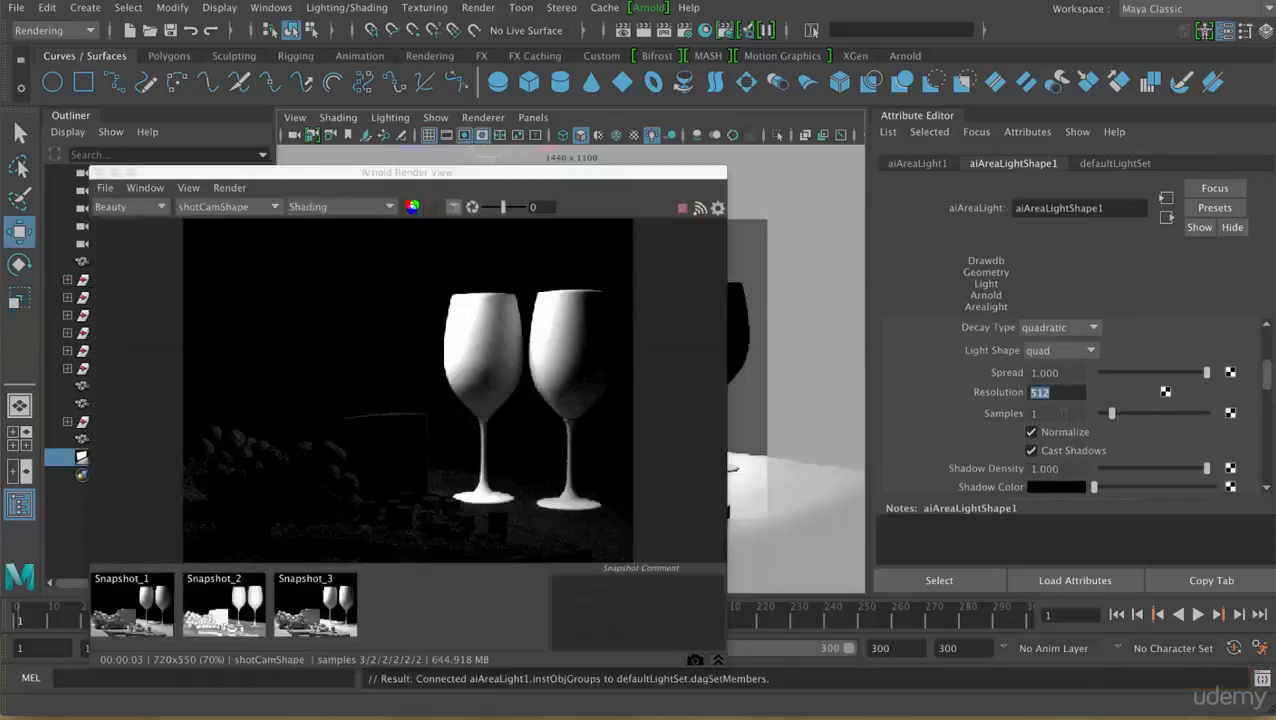
pyautogui.click(1064, 396)
pyautogui.moveTo(1264, 383)
pyautogui.mouseDown()
pyautogui.moveTo(1266, 346)
pyautogui.moveTo(1268, 376)
pyautogui.mouseUp()
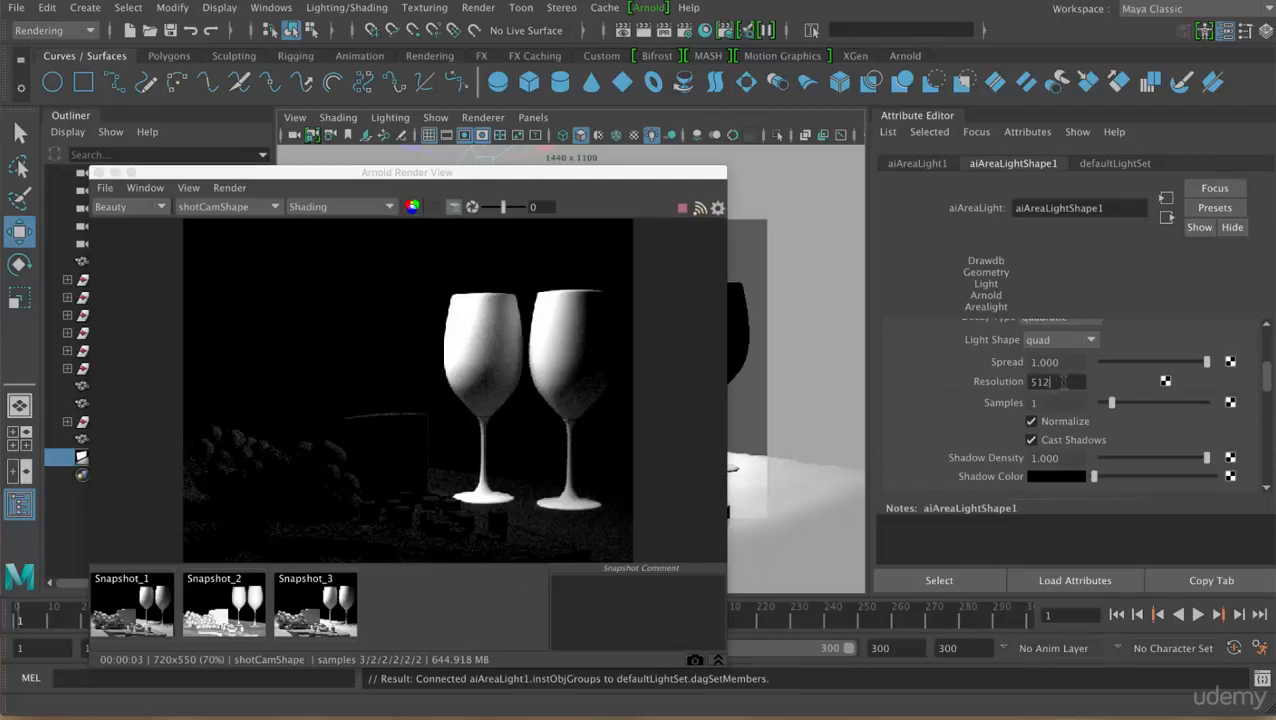
pyautogui.moveTo(1052, 381); pyautogui.dragTo(1020, 380)
pyautogui.scroll(2, 1262, 389)
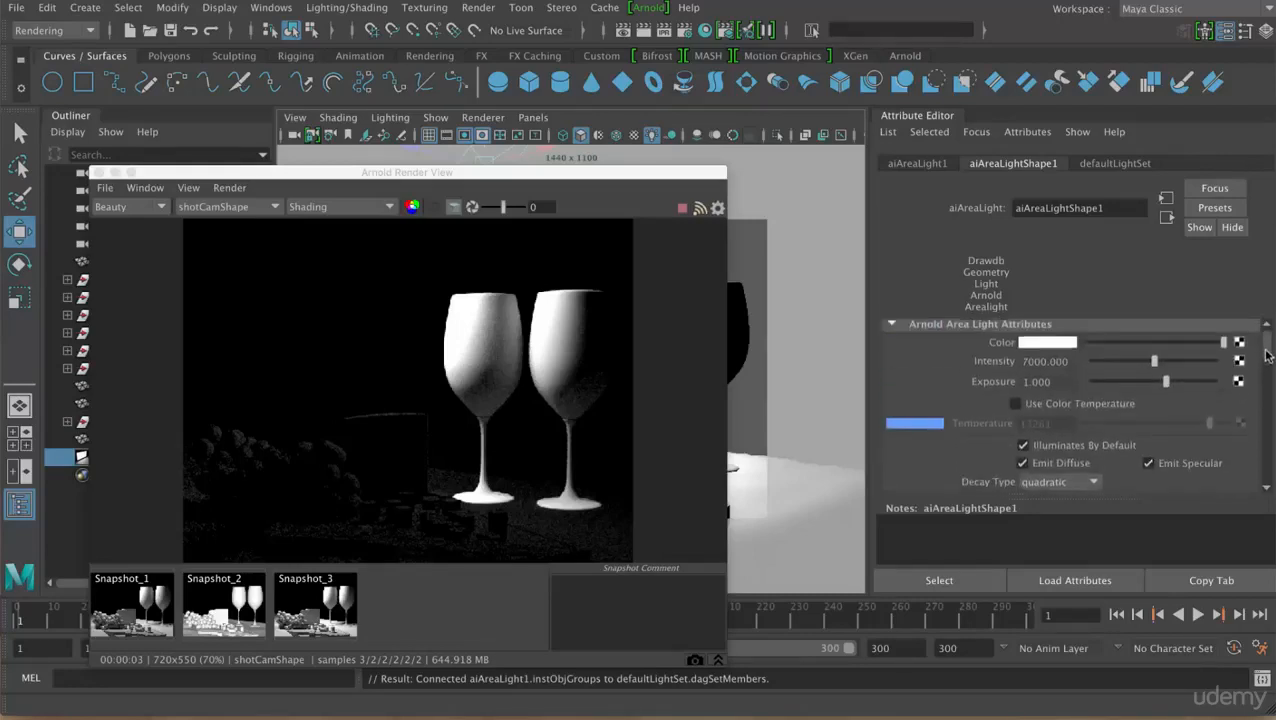
pyautogui.scroll(-3, 1262, 389)
# Update the full scene in the Arnold render view
pyautogui.click(188, 187)
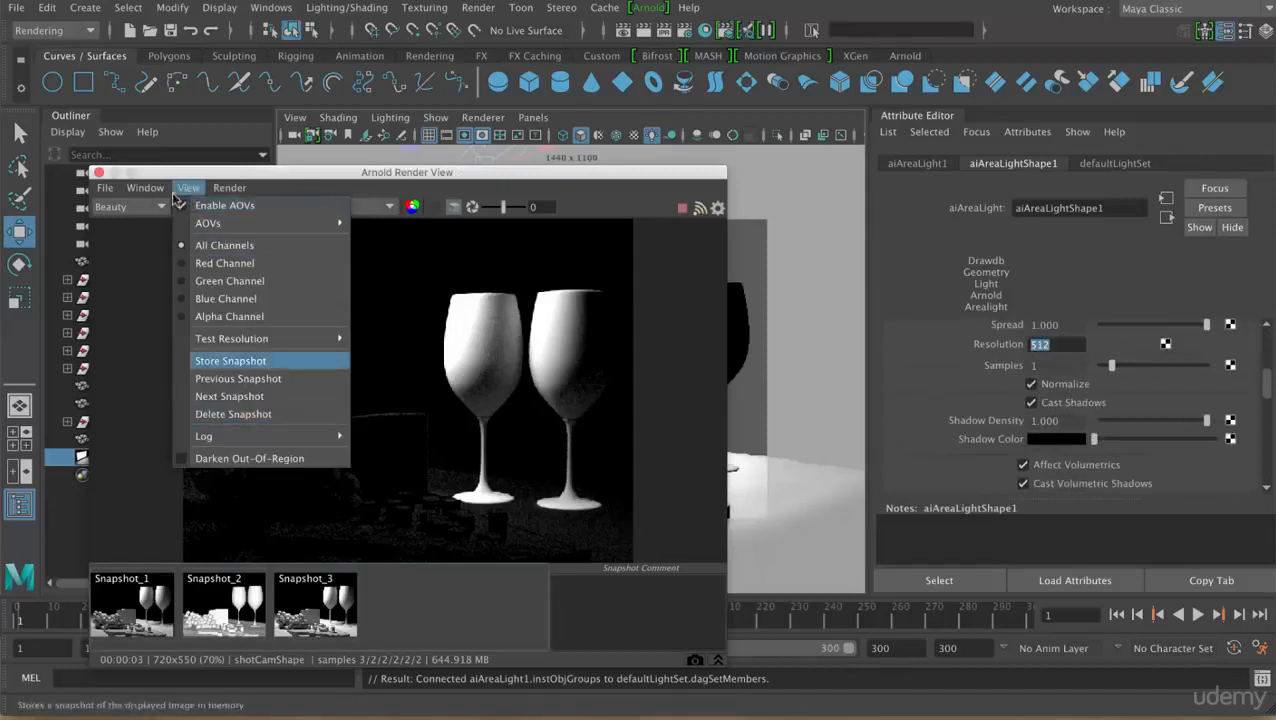
pyautogui.click(229, 187)
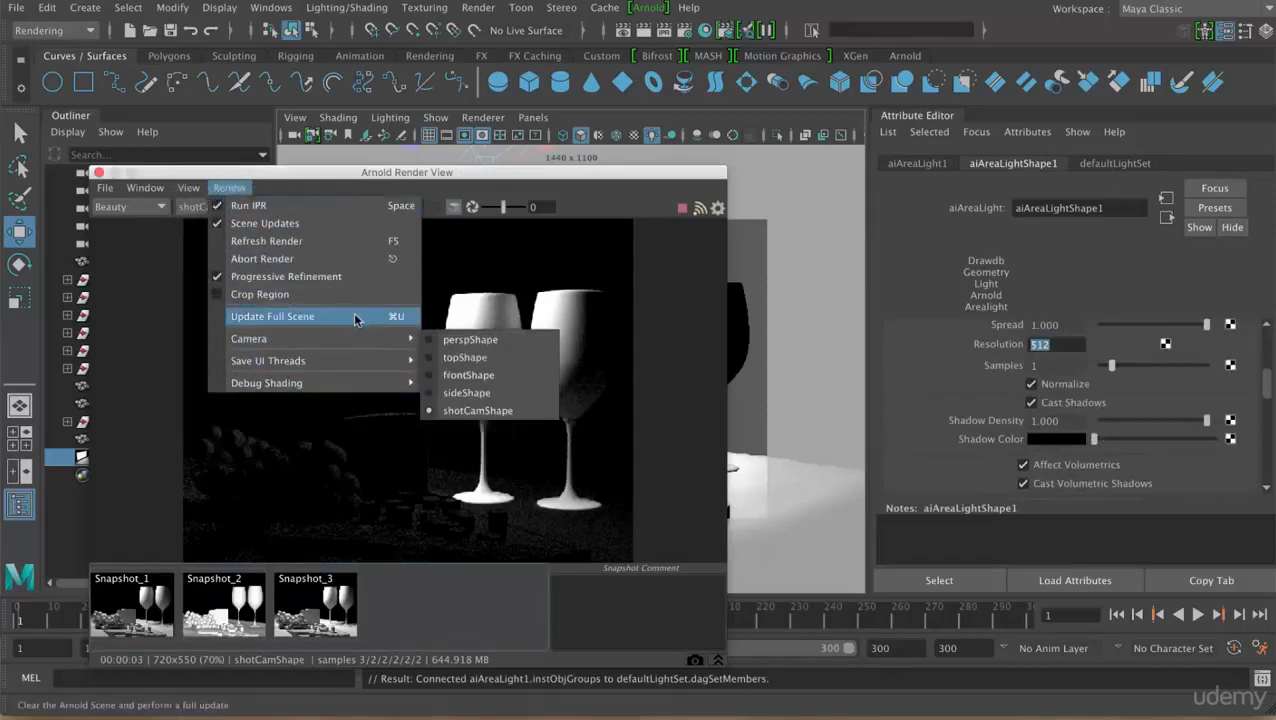
pyautogui.click(293, 317)
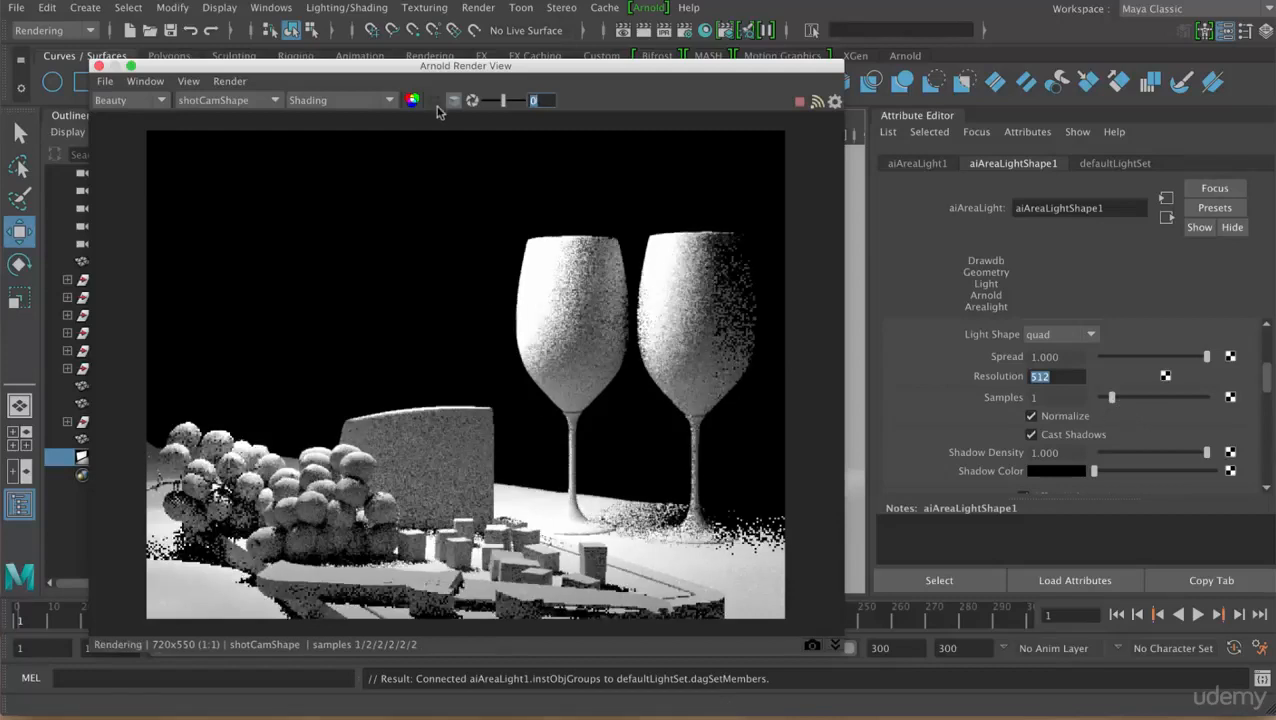
# Draw a crop region between the wine glass stems and compare area light Samples of 4, 0 and 1
pyautogui.click(435, 102)
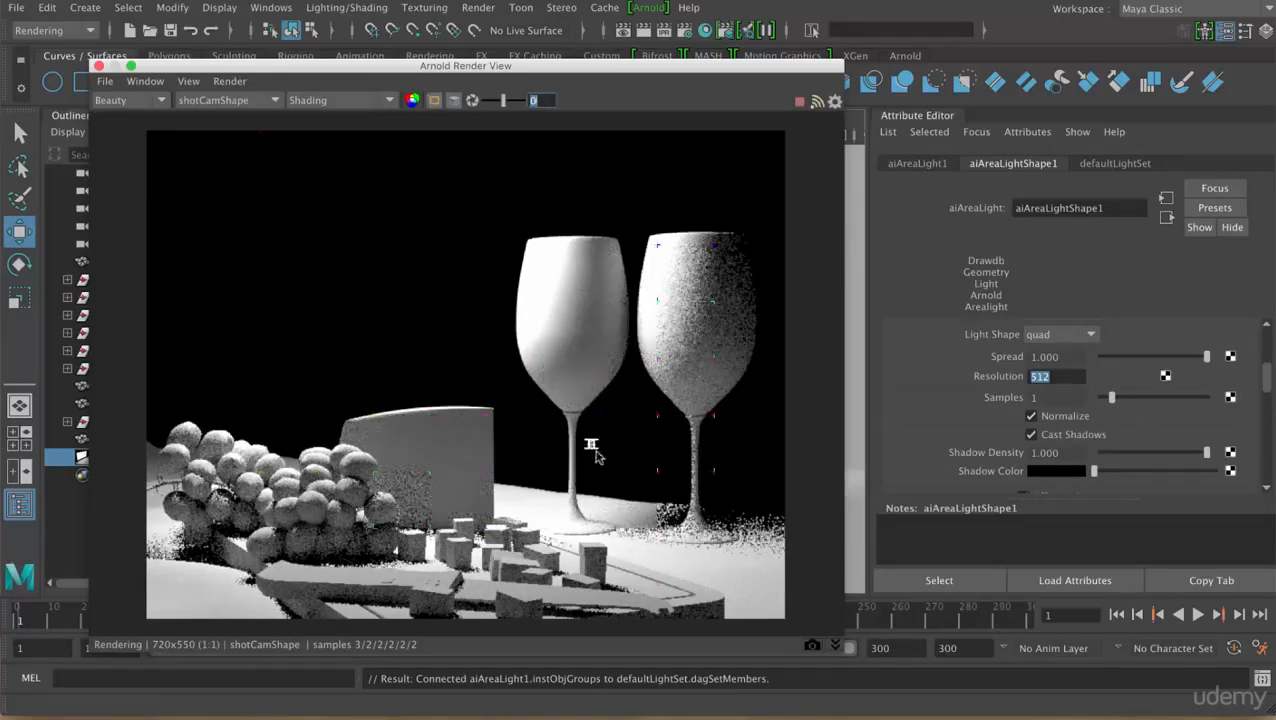
pyautogui.moveTo(590, 441); pyautogui.dragTo(697, 546)
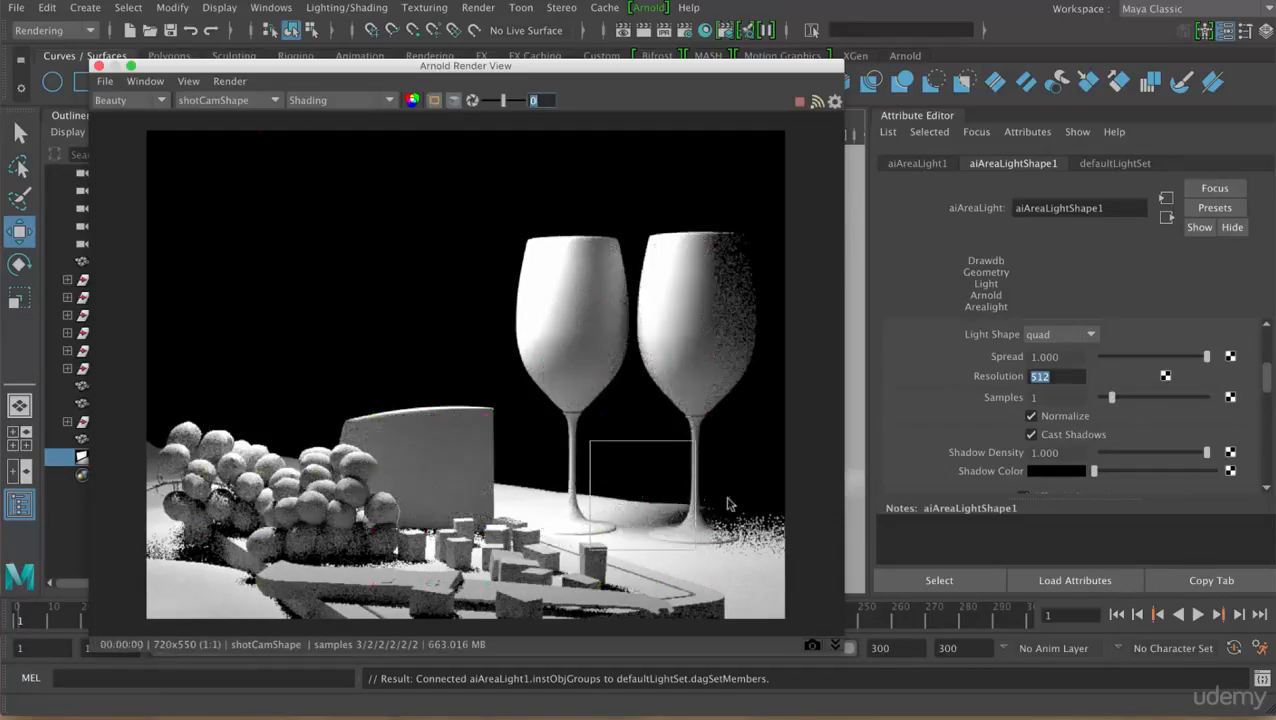
pyautogui.moveTo(1112, 398); pyautogui.dragTo(1141, 397)
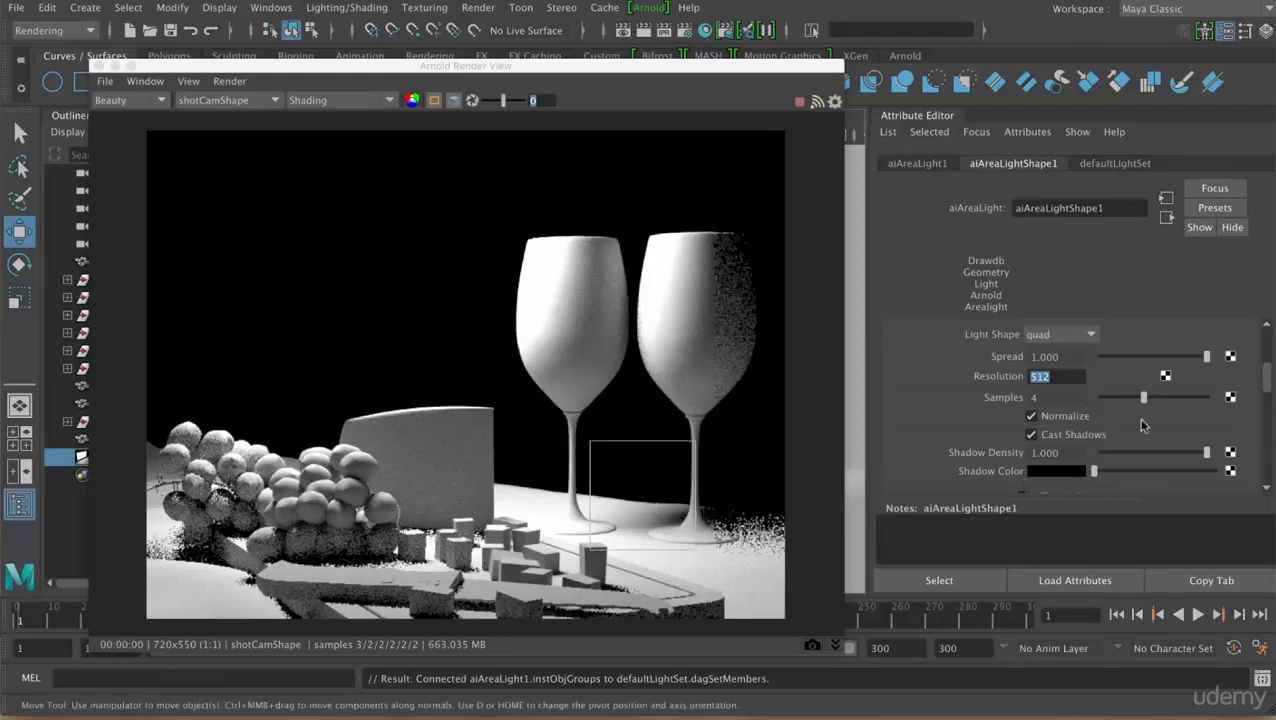
pyautogui.moveTo(1144, 400); pyautogui.dragTo(1106, 403)
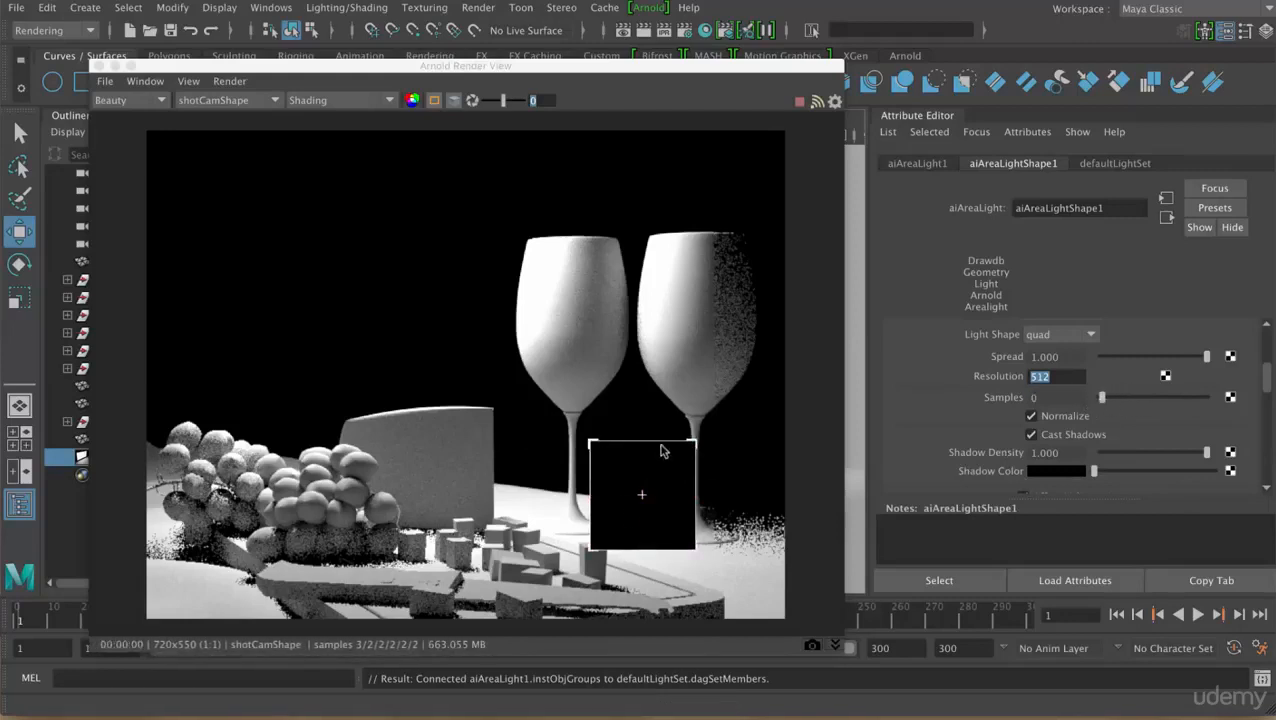
pyautogui.moveTo(1103, 401); pyautogui.dragTo(1111, 398)
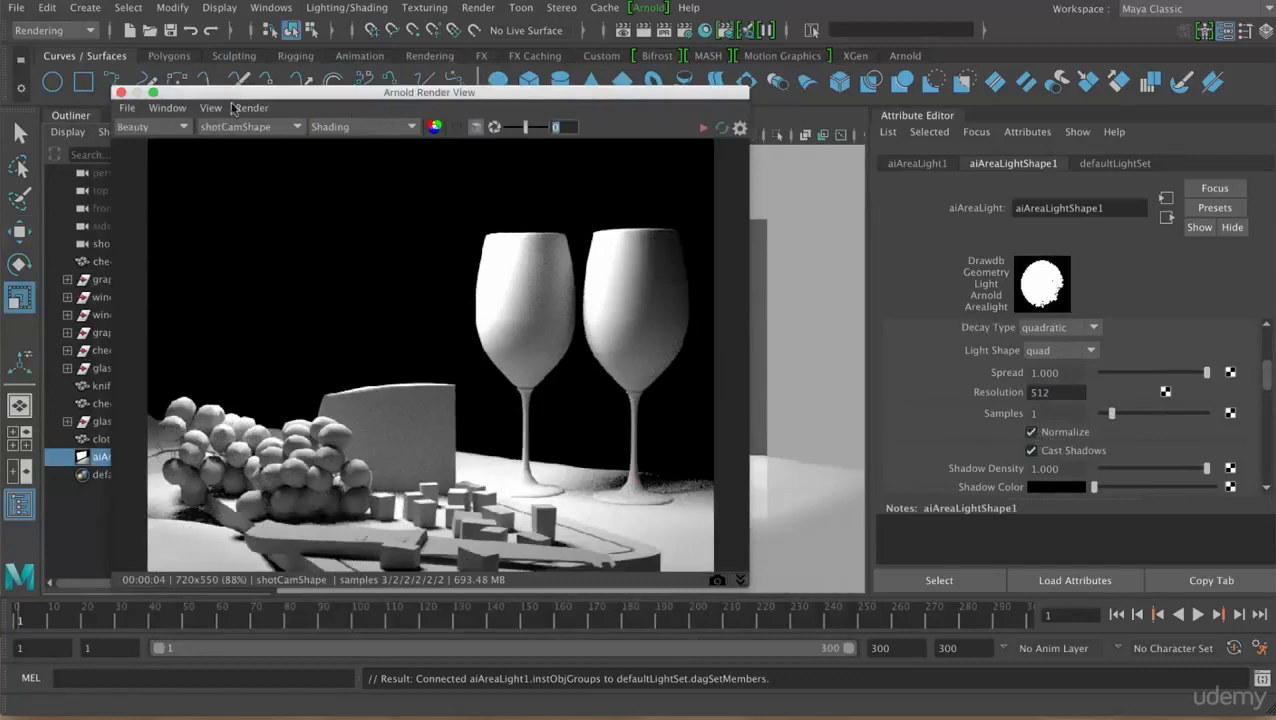
# Close the Arnold render view, show the scene in Maya's Render View instead and keep the current image for comparison
pyautogui.moveTo(254, 98); pyautogui.dragTo(352, 126)
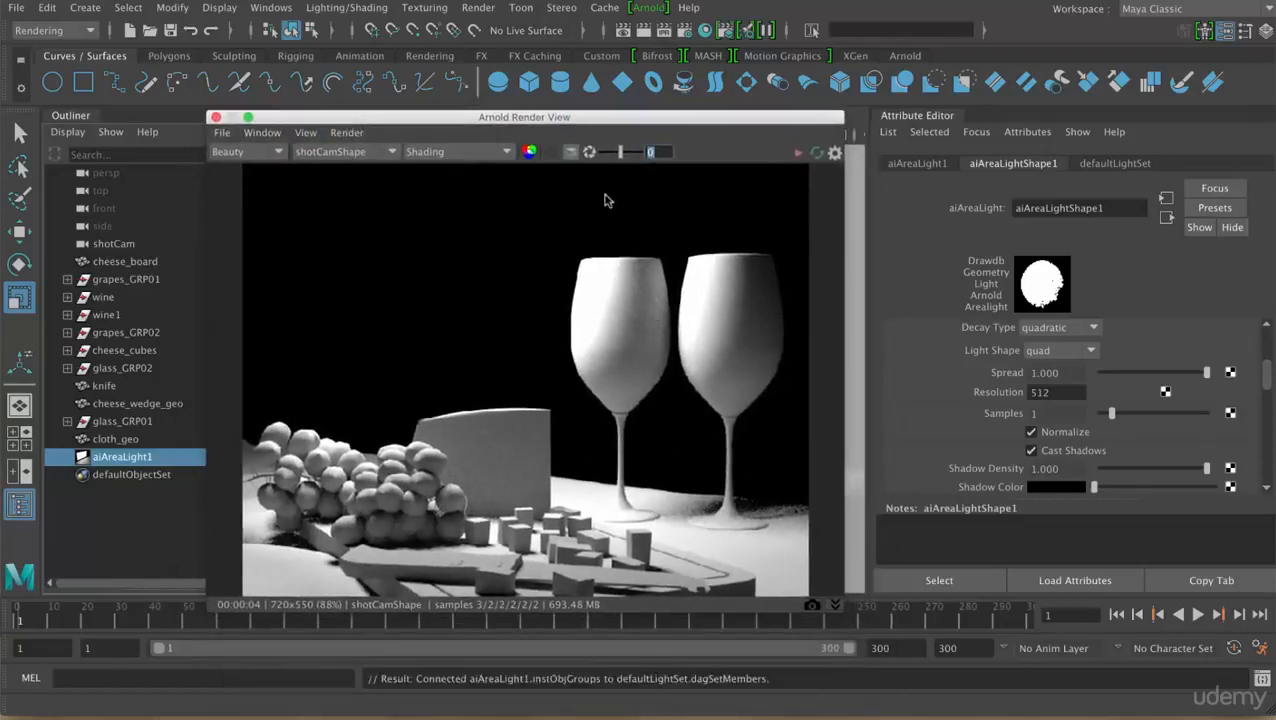
pyautogui.click(215, 118)
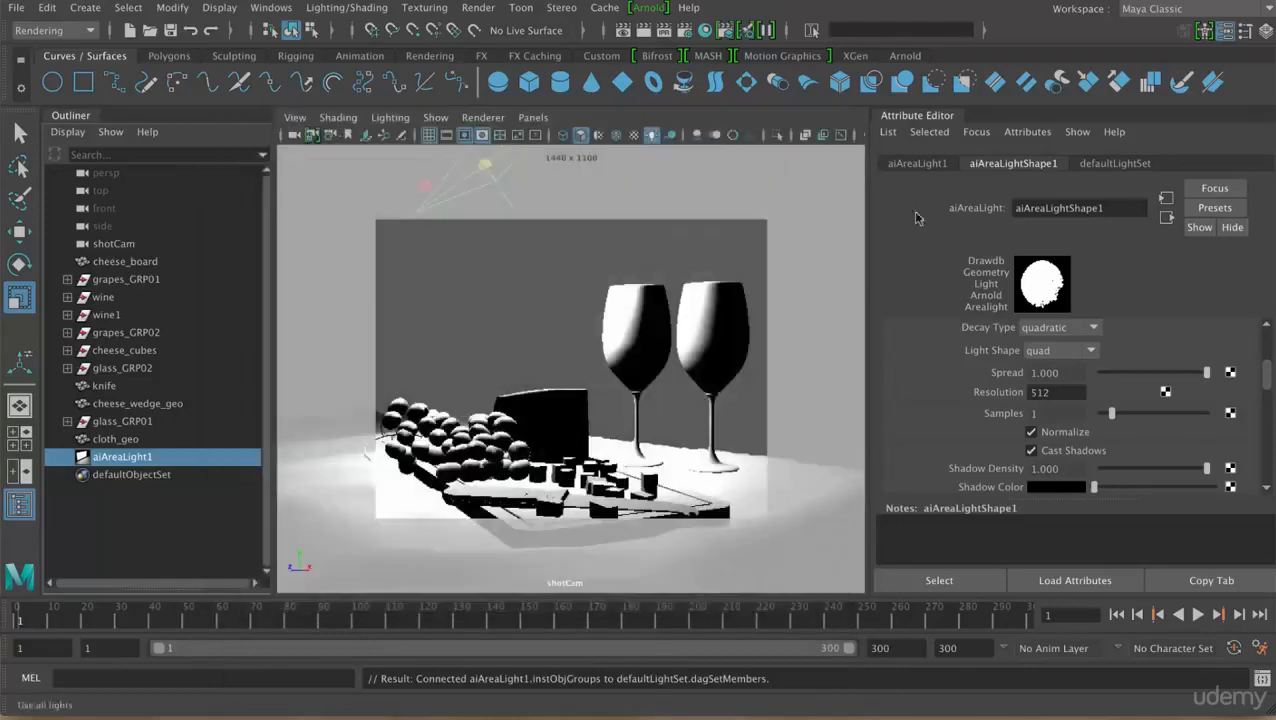
pyautogui.click(643, 31)
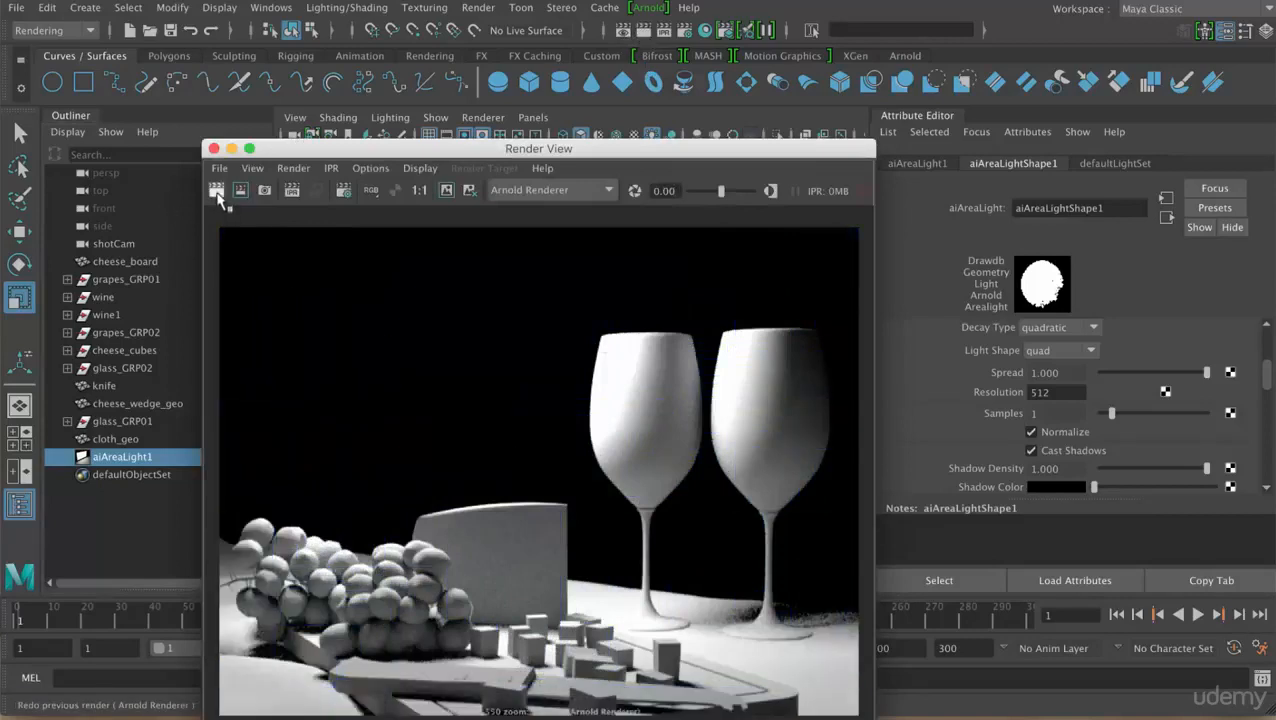
pyautogui.rightClick(217, 190)
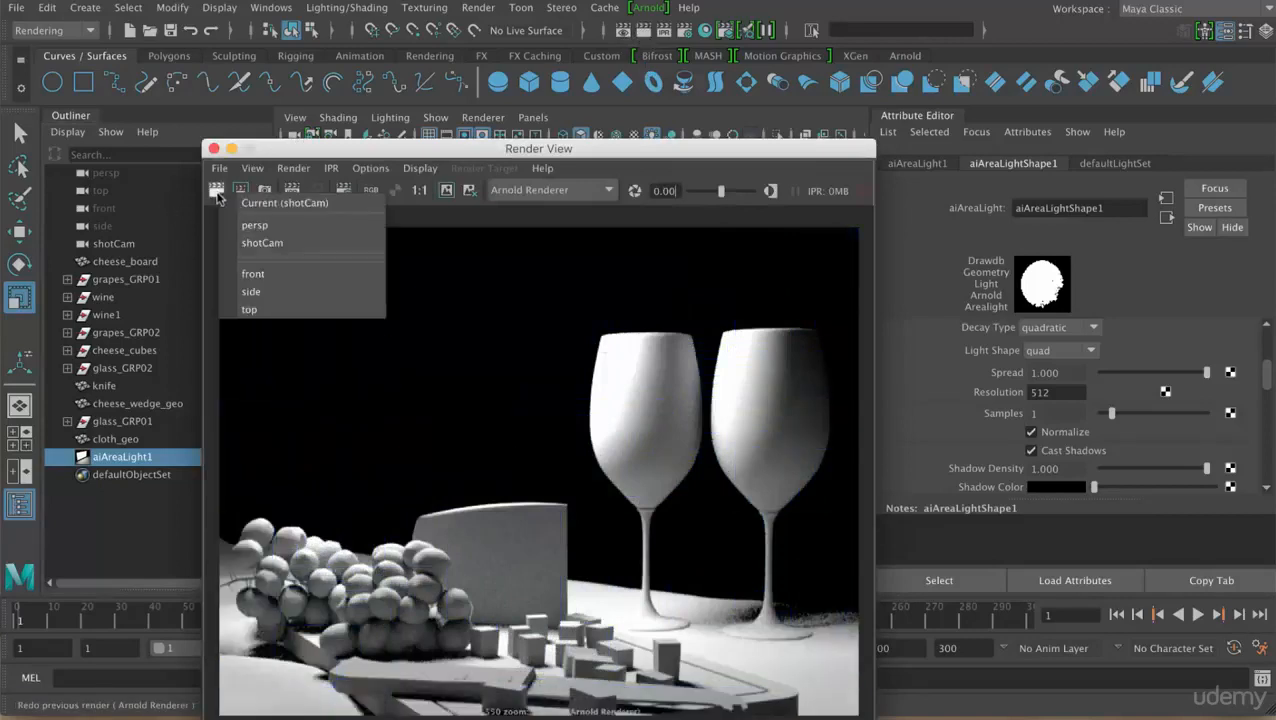
pyautogui.click(755, 213)
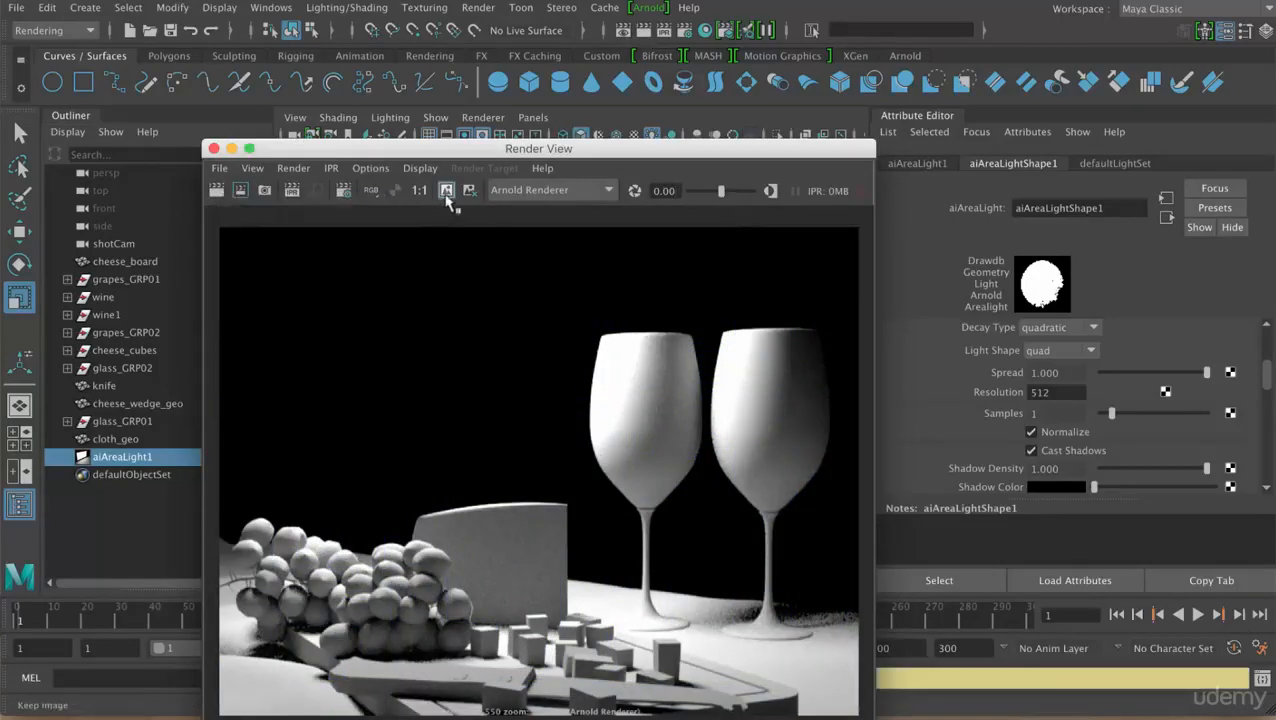
# Scale the area light down uniformly in the shotCam view and re-render the scene in the Render View
pyautogui.moveTo(536, 152); pyautogui.dragTo(401, 329)
pyautogui.moveTo(404, 373); pyautogui.dragTo(424, 411)
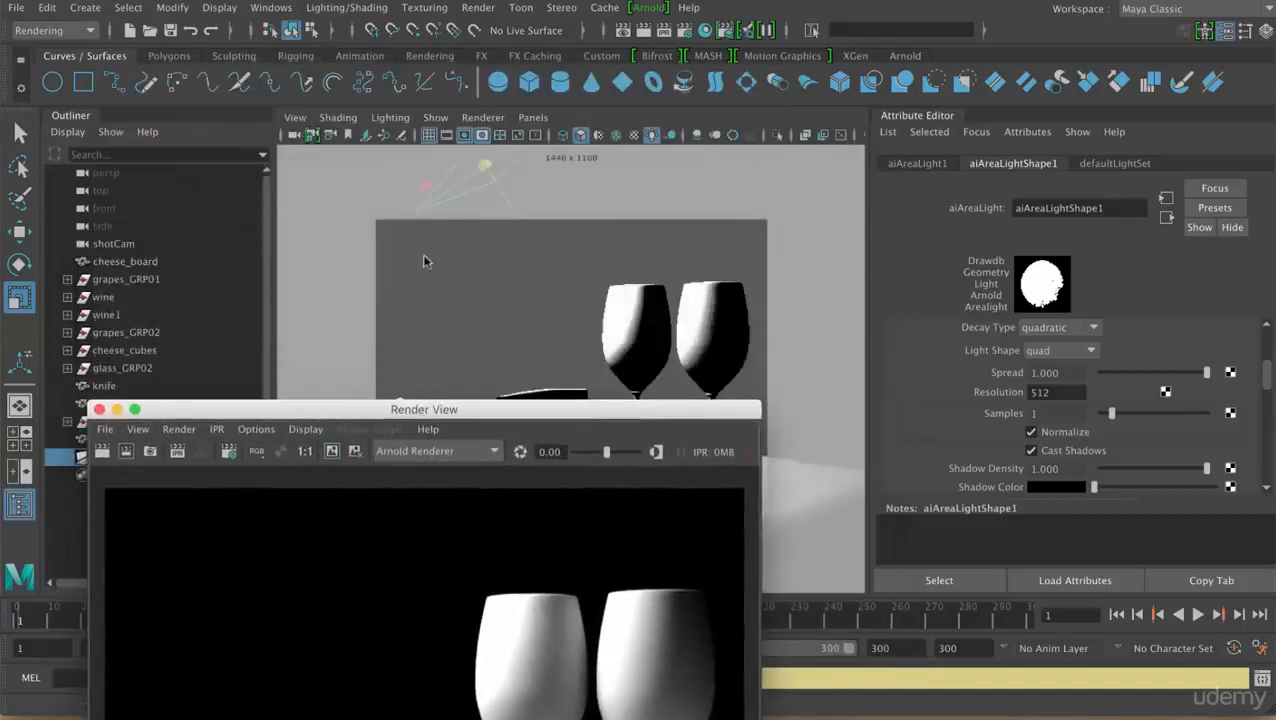
pyautogui.moveTo(482, 167); pyautogui.dragTo(363, 171)
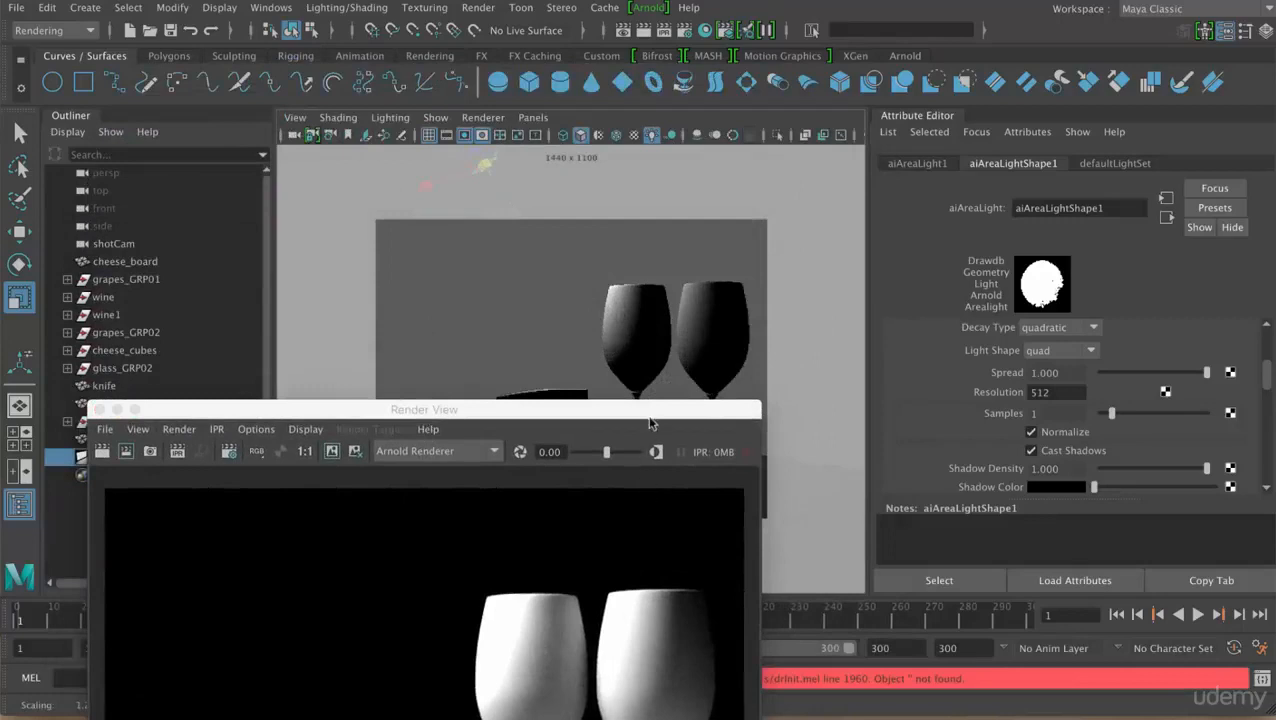
pyautogui.moveTo(648, 424); pyautogui.dragTo(678, 141)
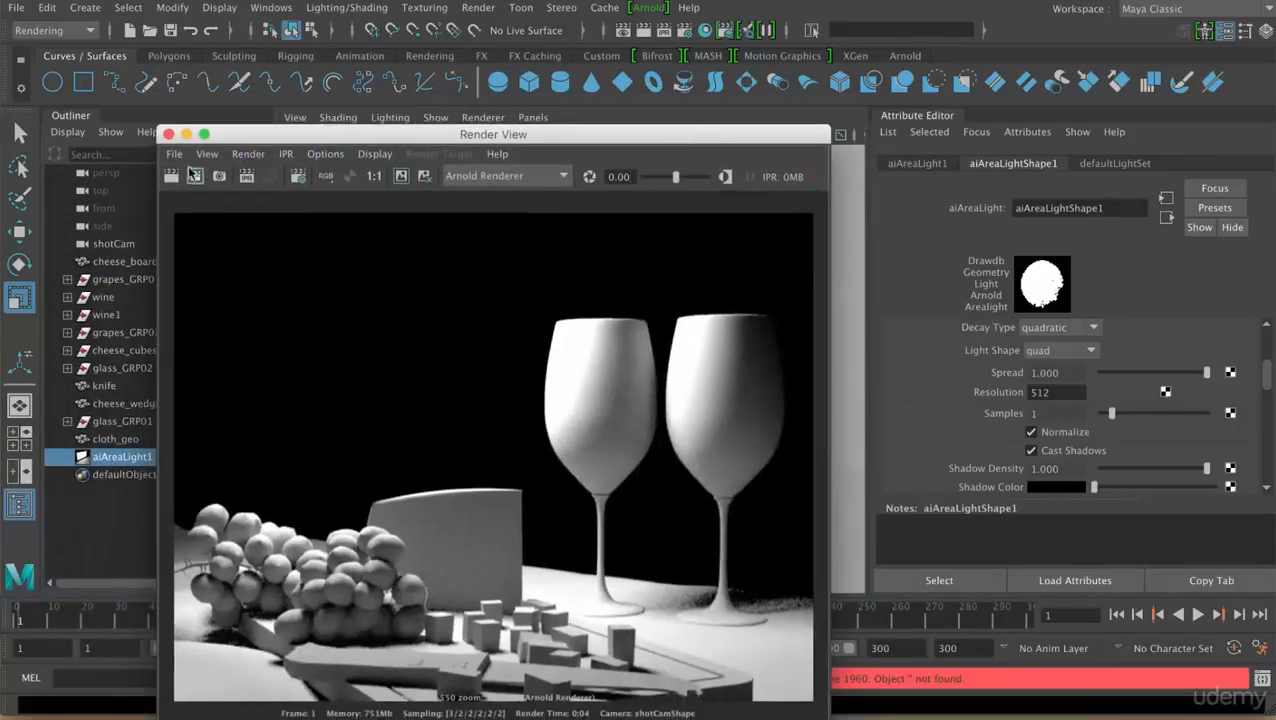
pyautogui.click(177, 188)
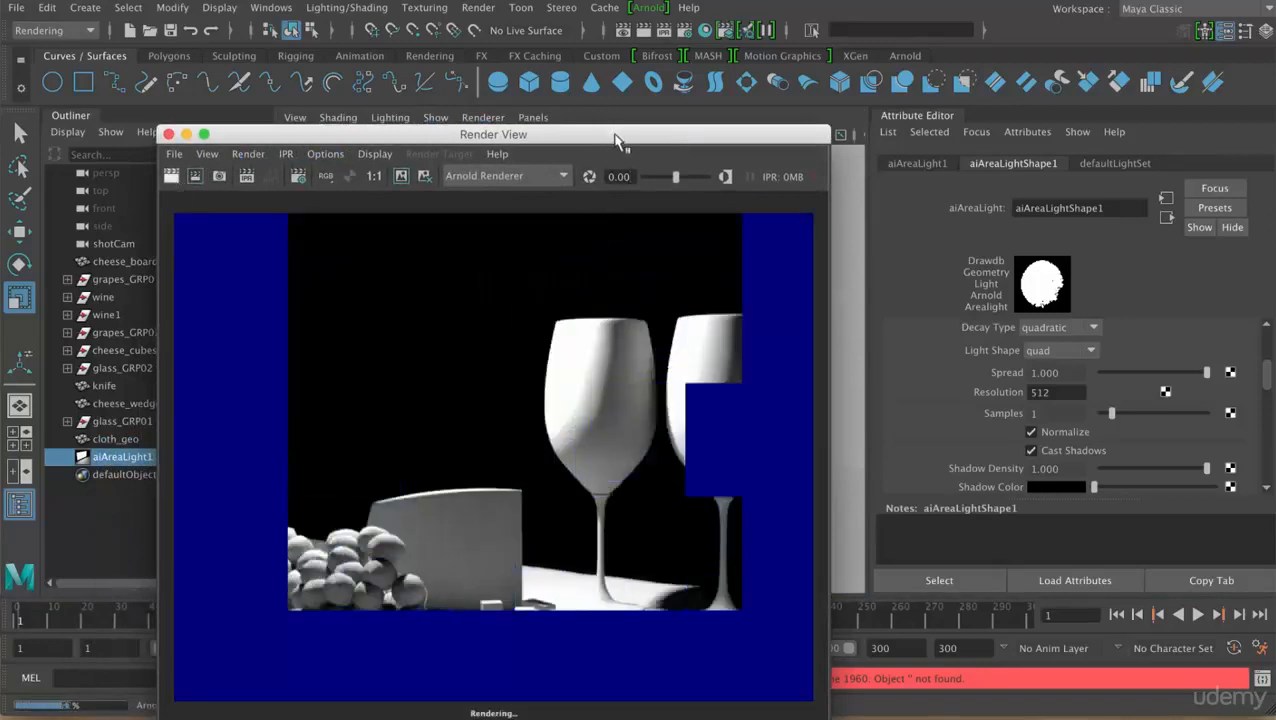
pyautogui.moveTo(618, 137); pyautogui.dragTo(612, 74)
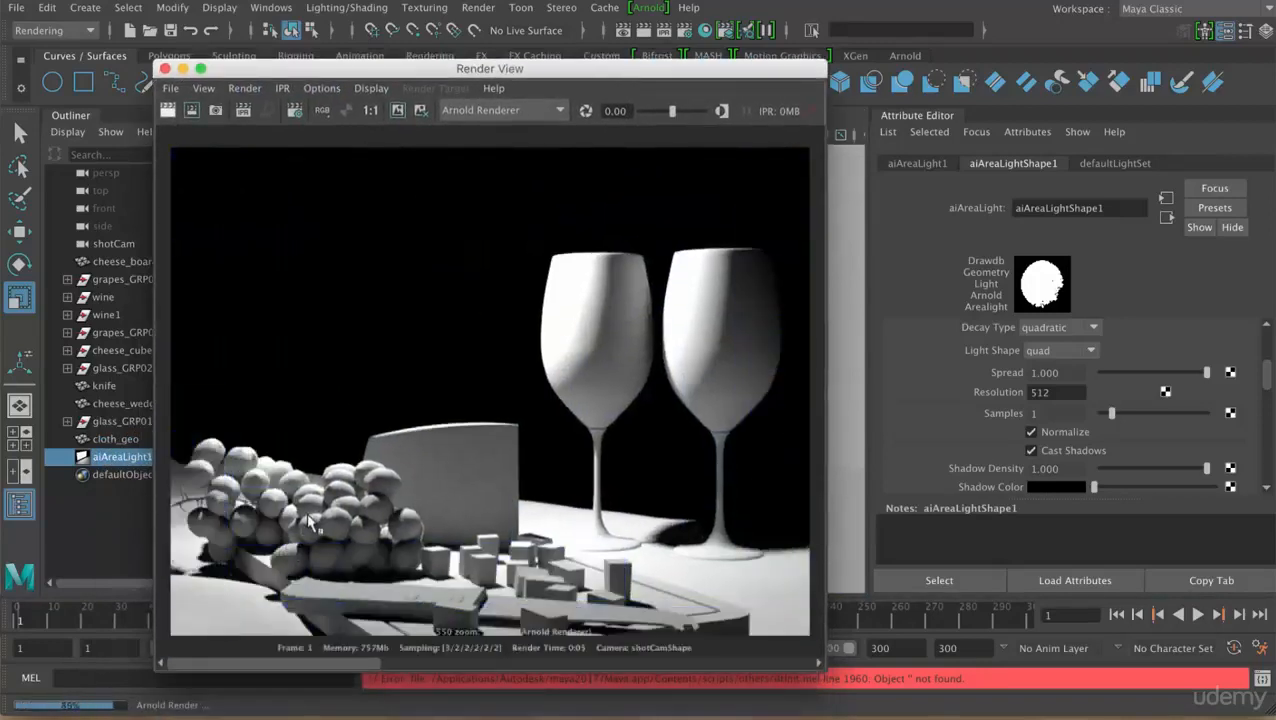
# Compare the kept larger-light render with the smaller-light render, checking shadow softness and brightness against the light's size in the viewport
pyautogui.moveTo(252, 667); pyautogui.dragTo(345, 663)
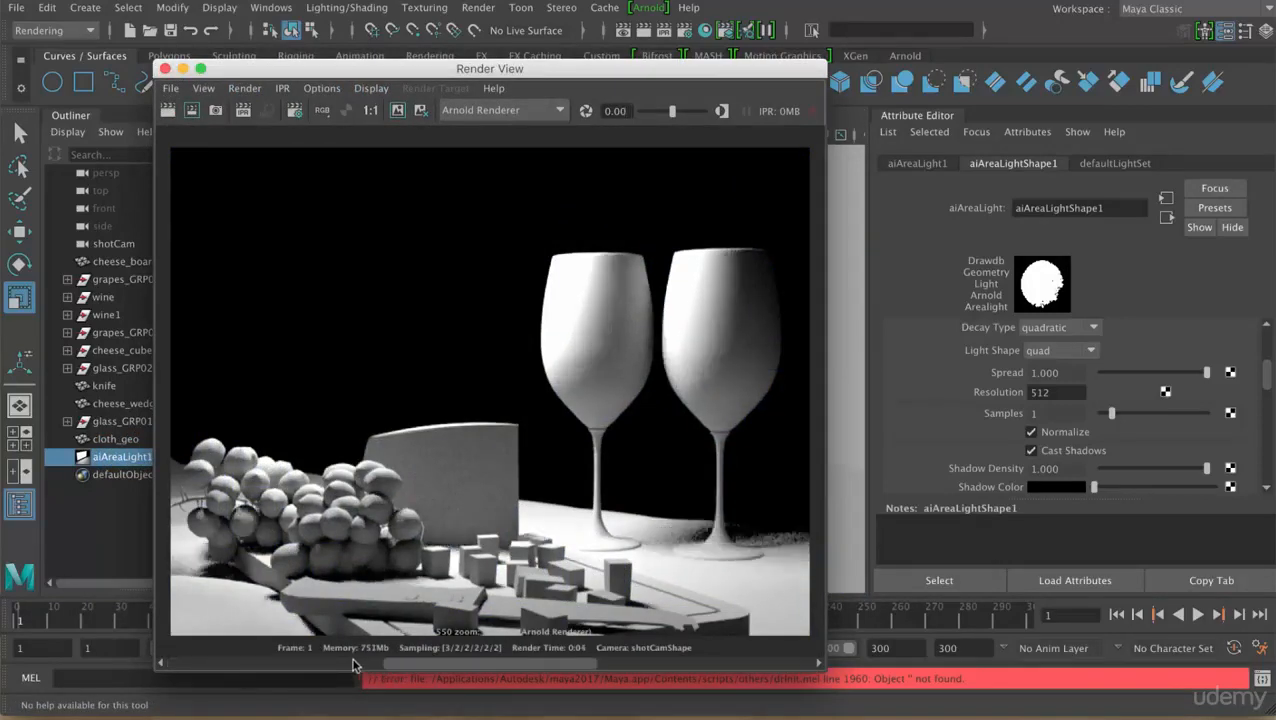
pyautogui.click(352, 665)
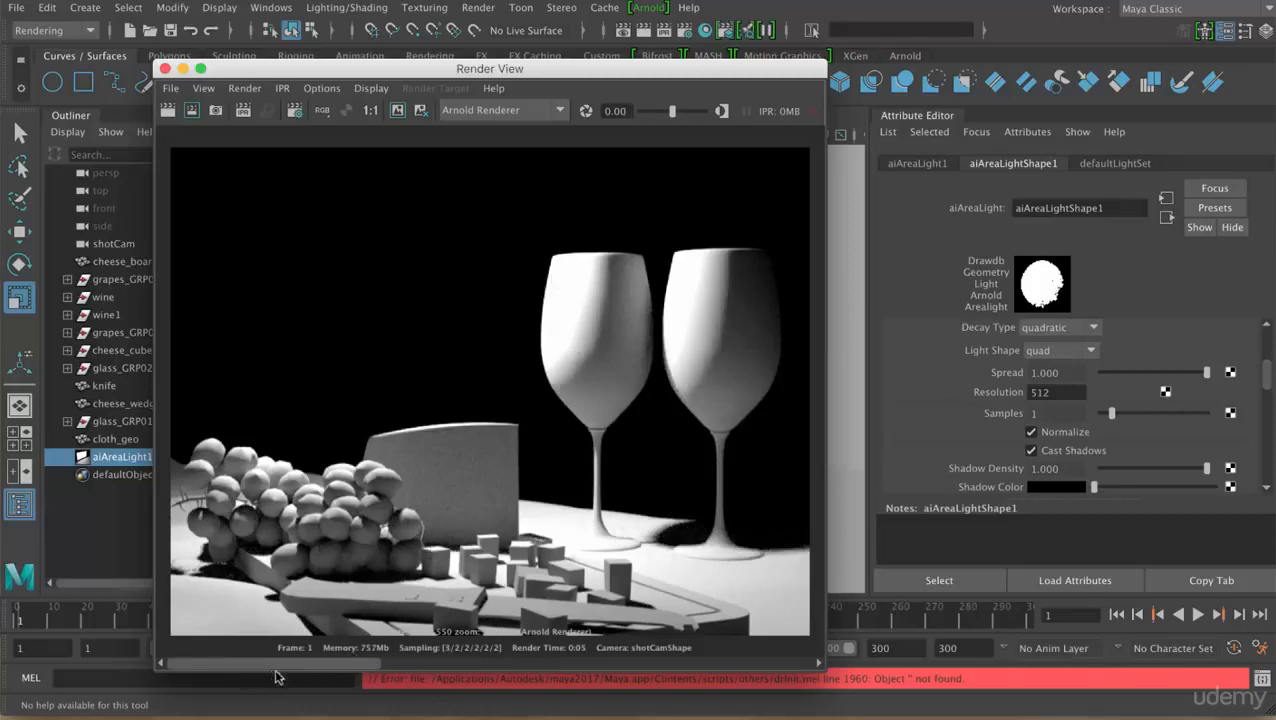
pyautogui.click(418, 674)
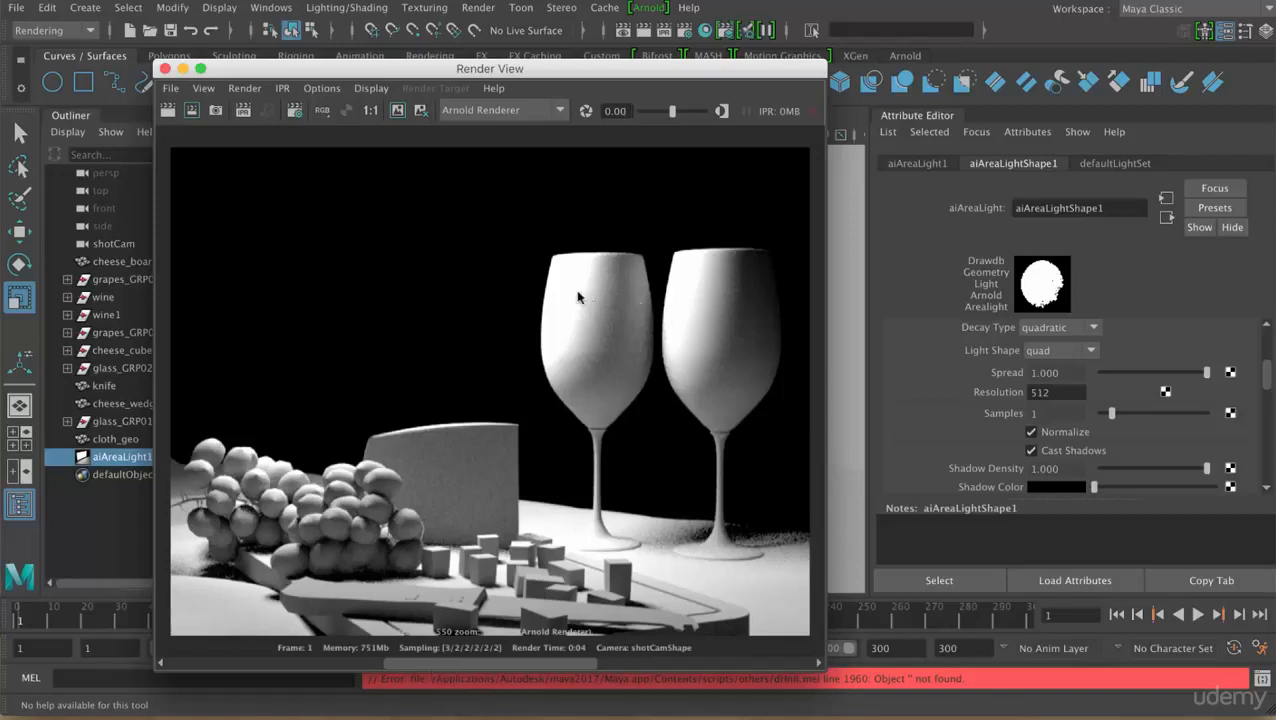
pyautogui.click(285, 665)
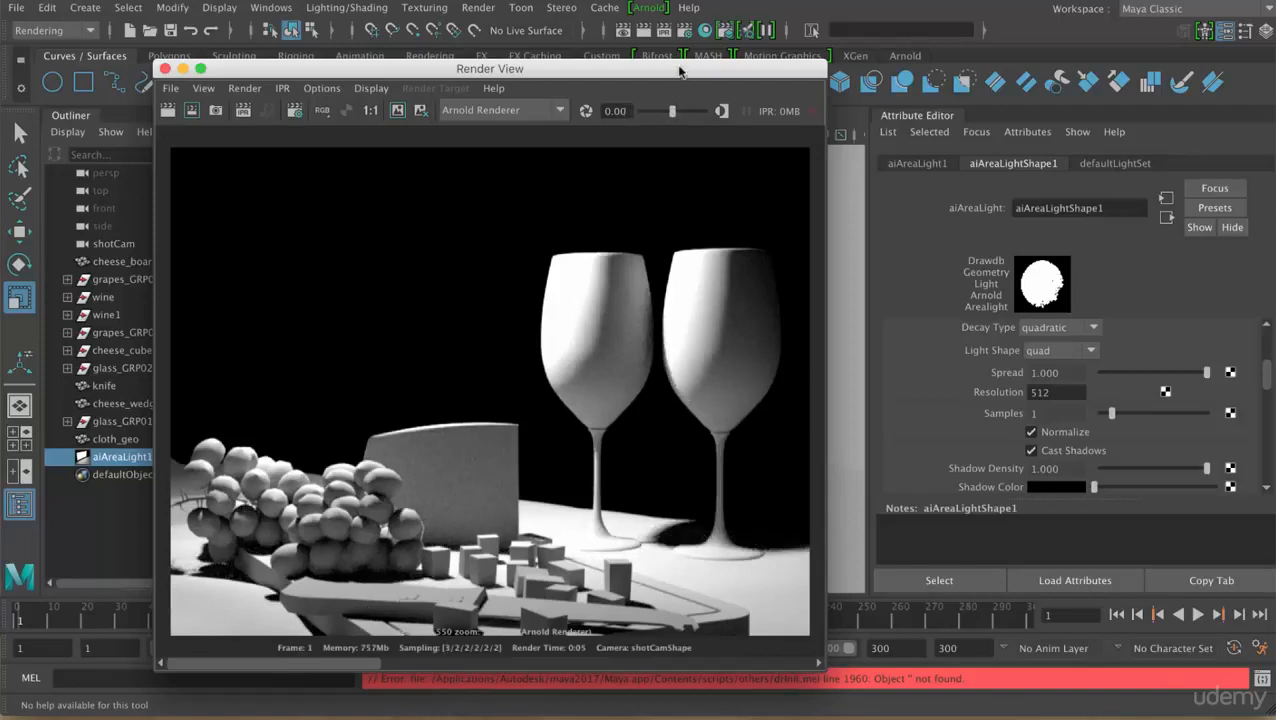
pyautogui.moveTo(679, 70); pyautogui.dragTo(699, 421)
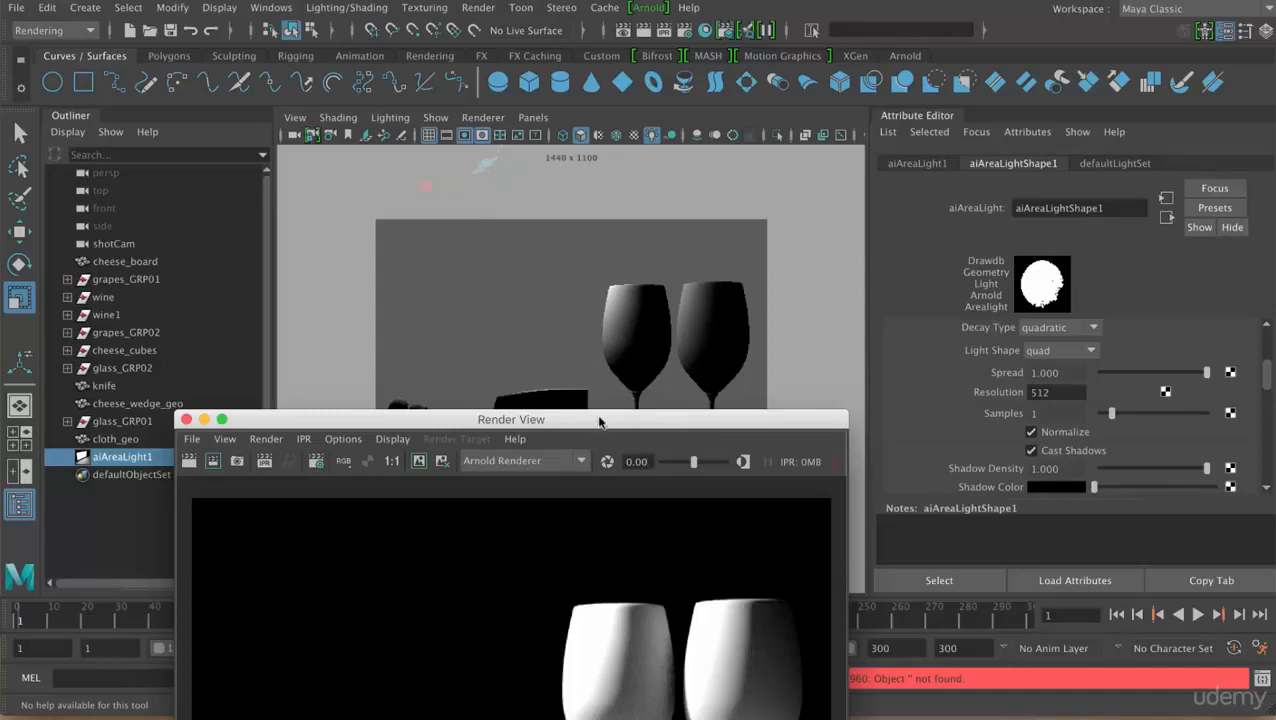
pyautogui.moveTo(600, 418); pyautogui.dragTo(608, 119)
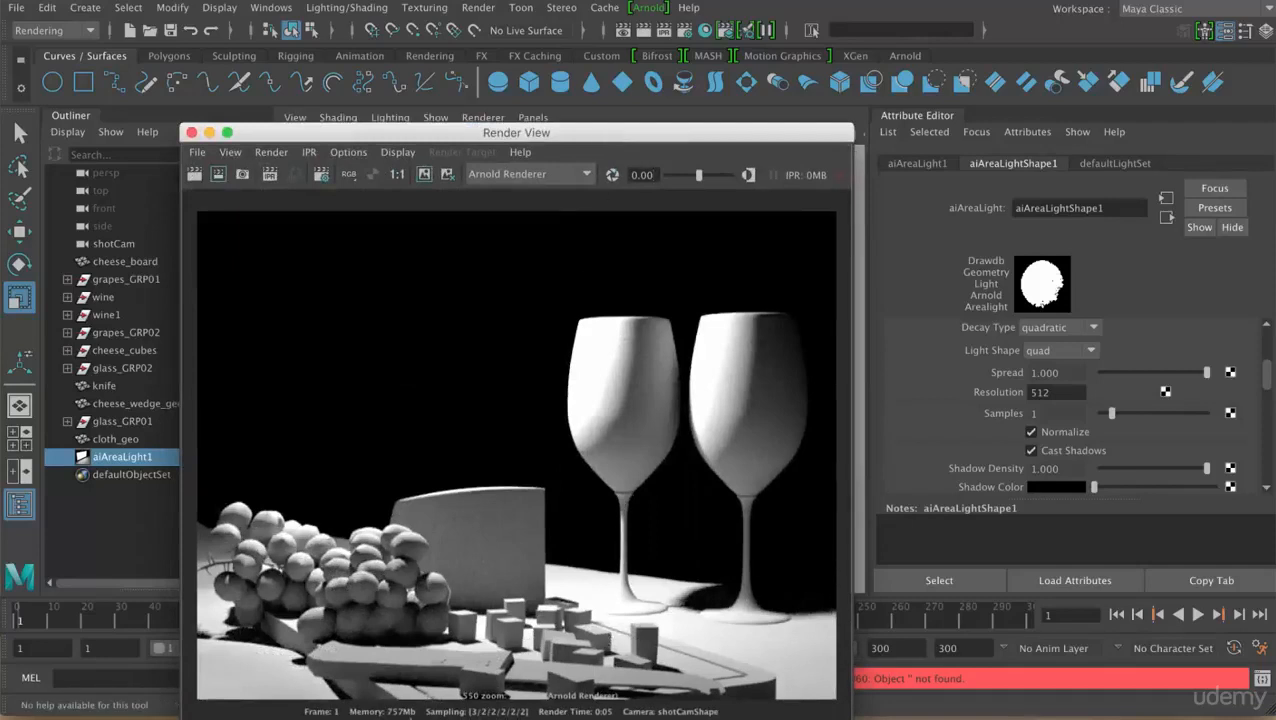
pyautogui.moveTo(679, 139); pyautogui.dragTo(675, 105)
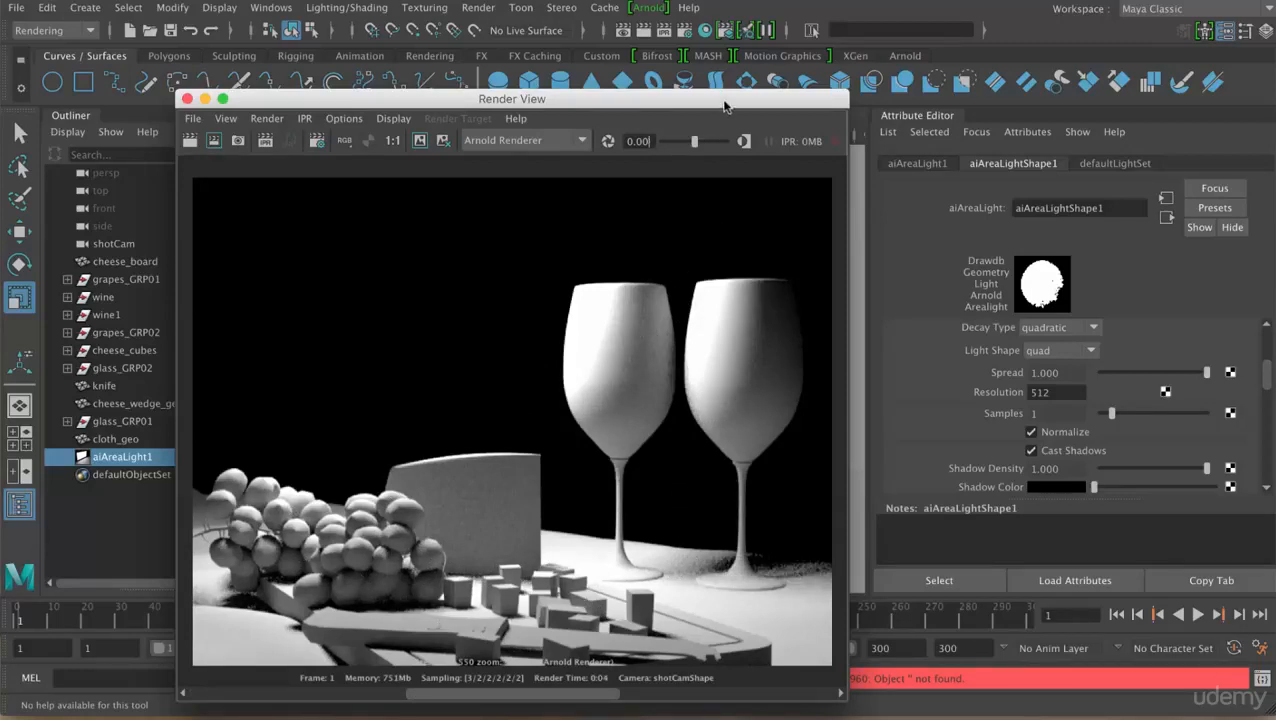
pyautogui.moveTo(726, 106); pyautogui.dragTo(750, 393)
pyautogui.moveTo(590, 389); pyautogui.dragTo(561, 60)
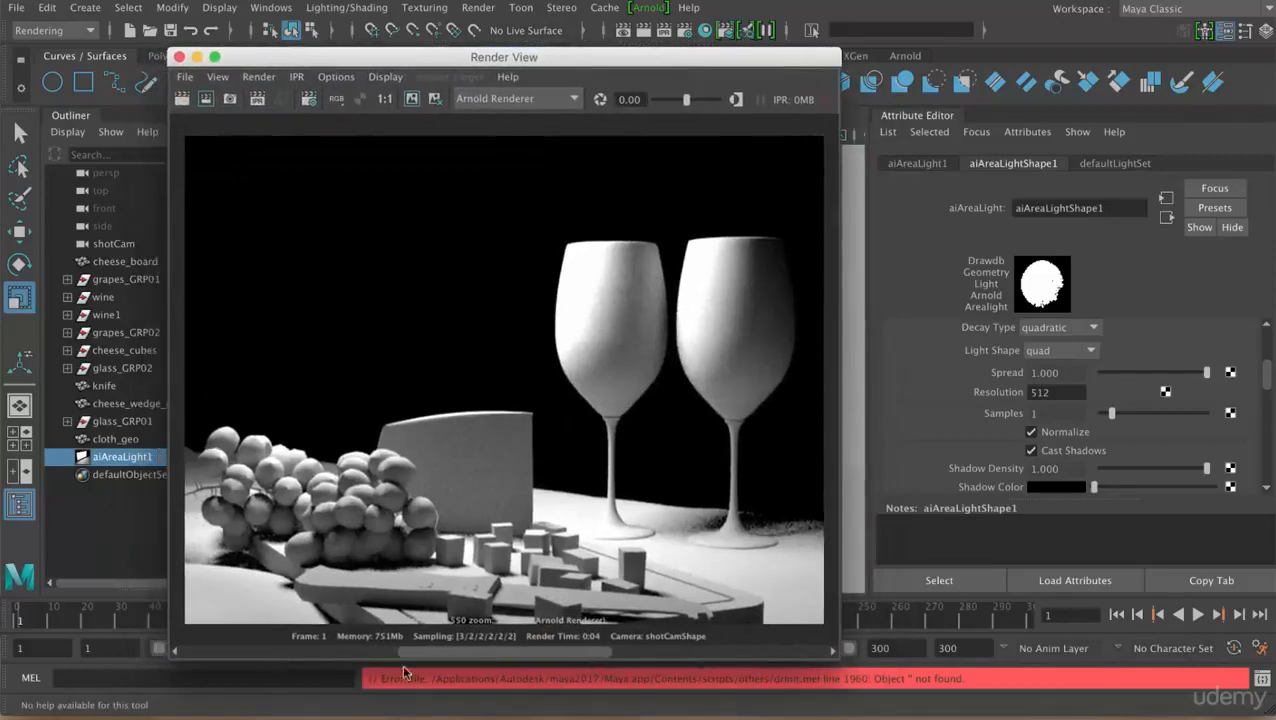
pyautogui.moveTo(417, 653)
pyautogui.mouseDown()
pyautogui.moveTo(243, 652)
pyautogui.moveTo(443, 651)
pyautogui.moveTo(242, 648)
pyautogui.moveTo(412, 653)
pyautogui.moveTo(268, 654)
pyautogui.mouseUp()
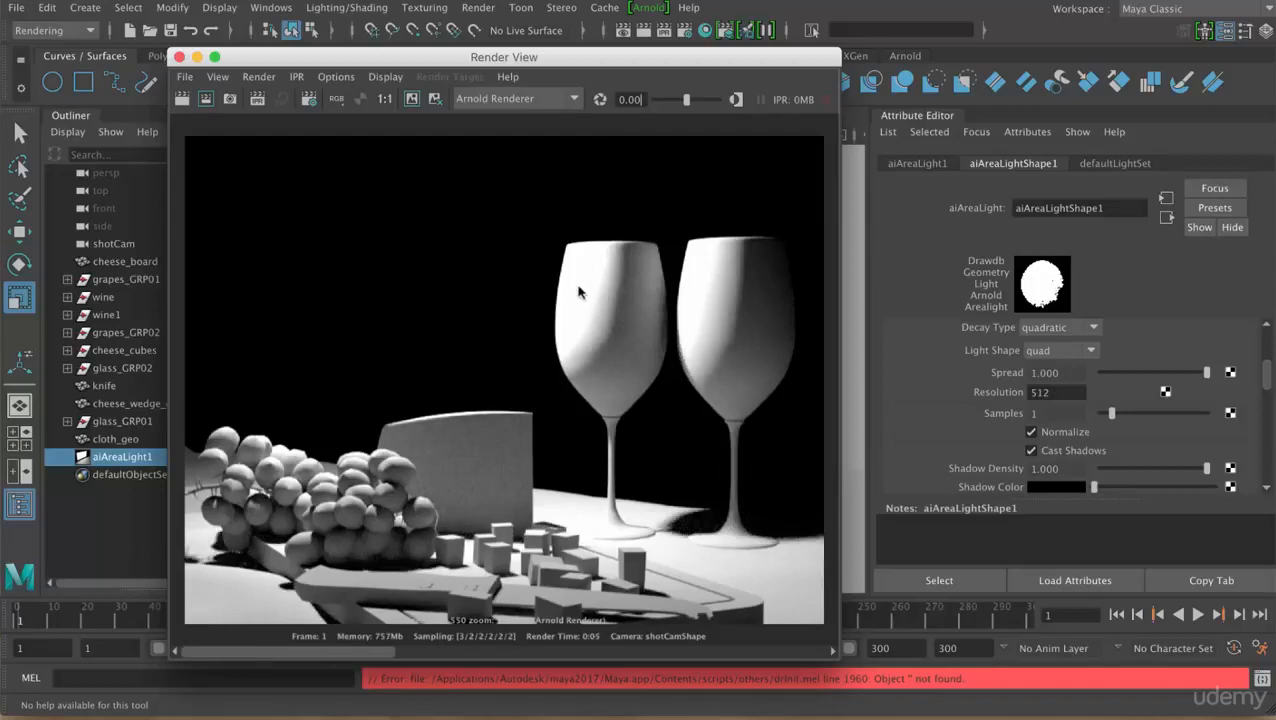
# Turn off Normalize on the small area light, keep the current image and re-render the scene
pyautogui.click(1064, 437)
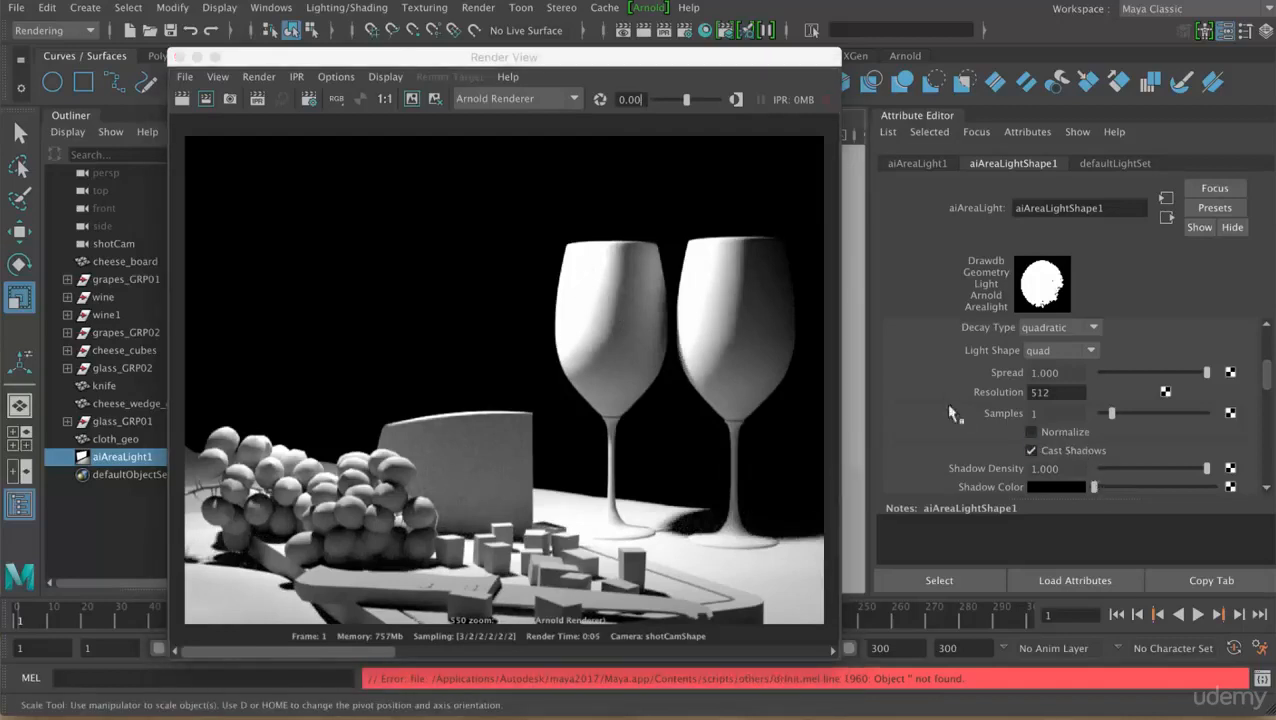
pyautogui.moveTo(591, 58); pyautogui.dragTo(678, 73)
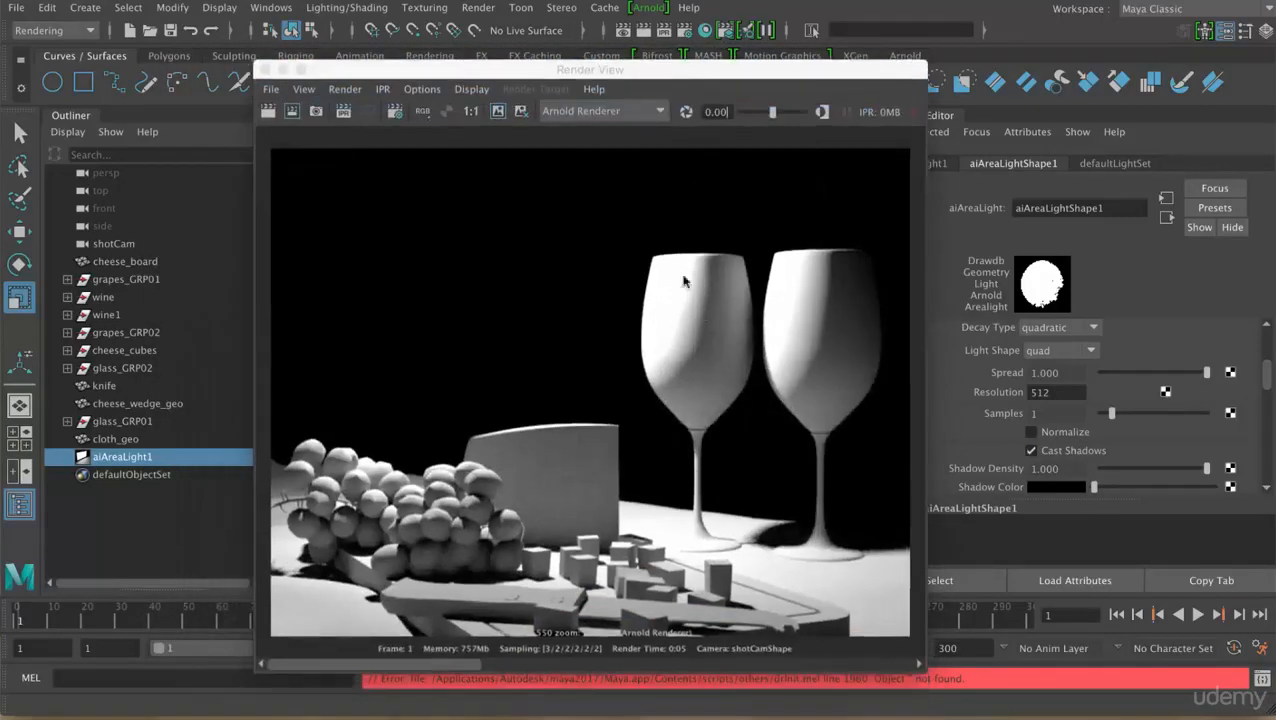
pyautogui.click(716, 72)
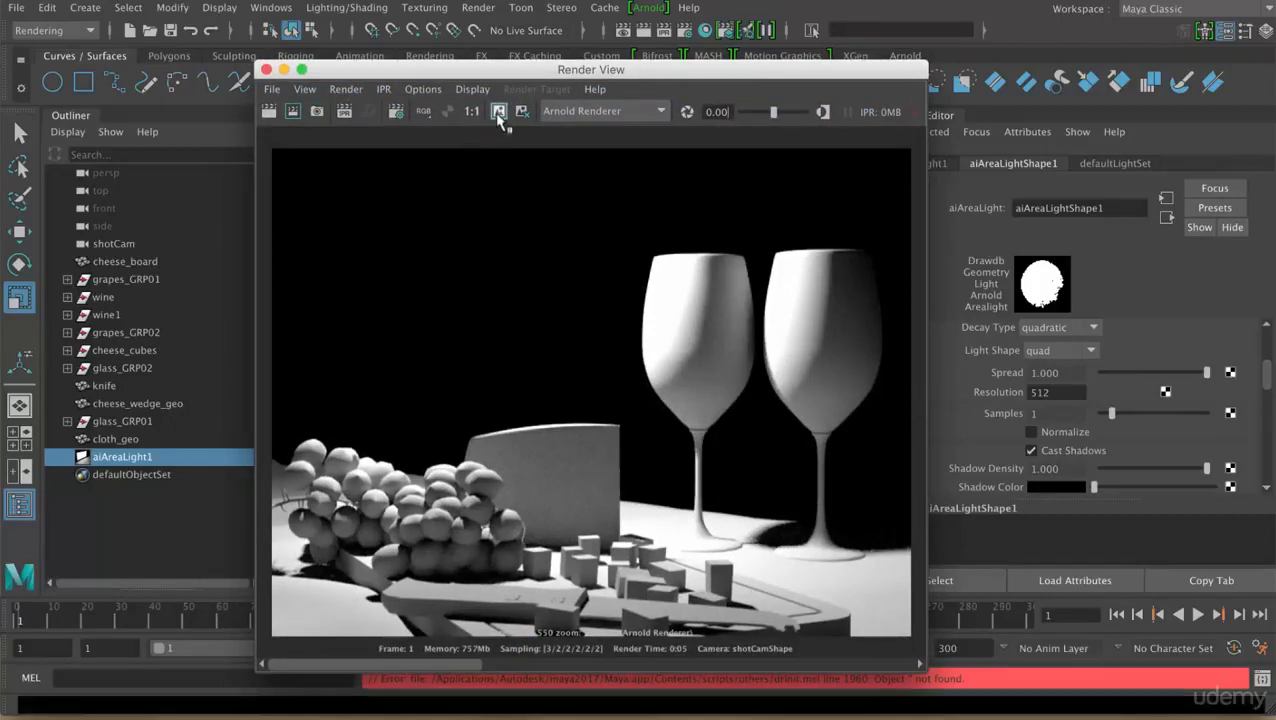
pyautogui.click(269, 116)
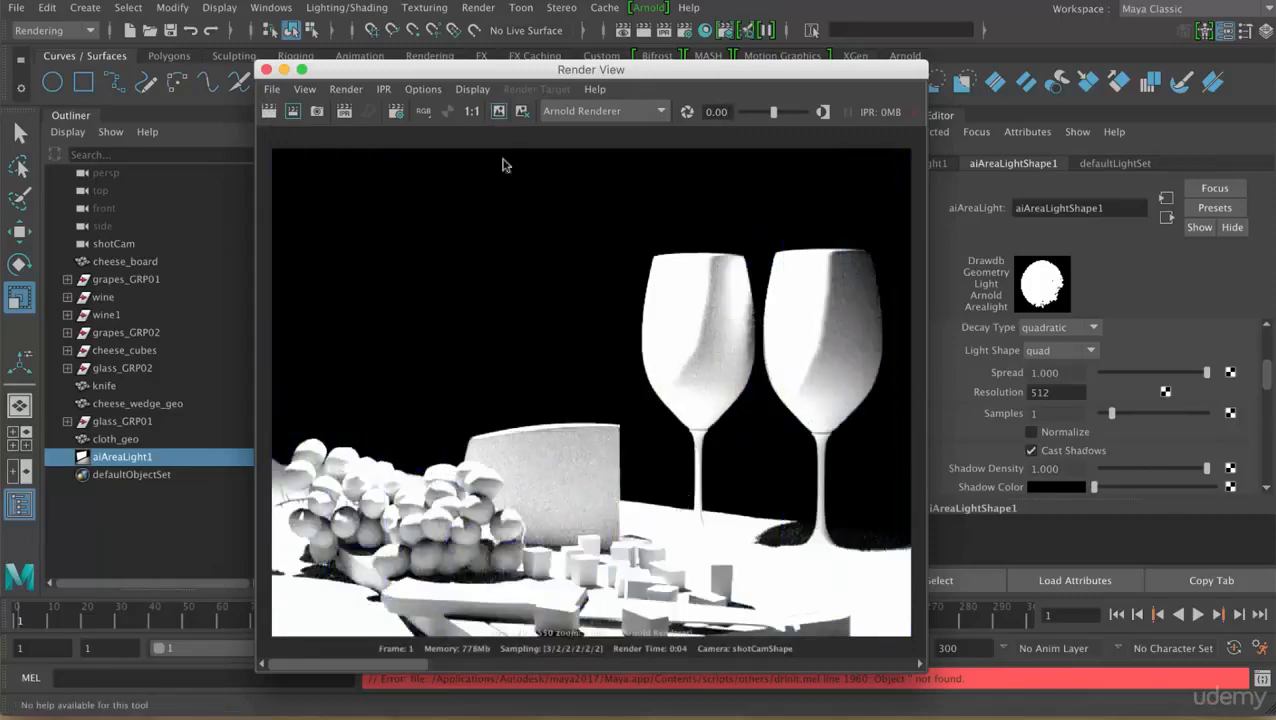
# Scale the area light up uniformly by about 9.557 and re-render the scene with Normalize off
pyautogui.moveTo(535, 70); pyautogui.dragTo(522, 505)
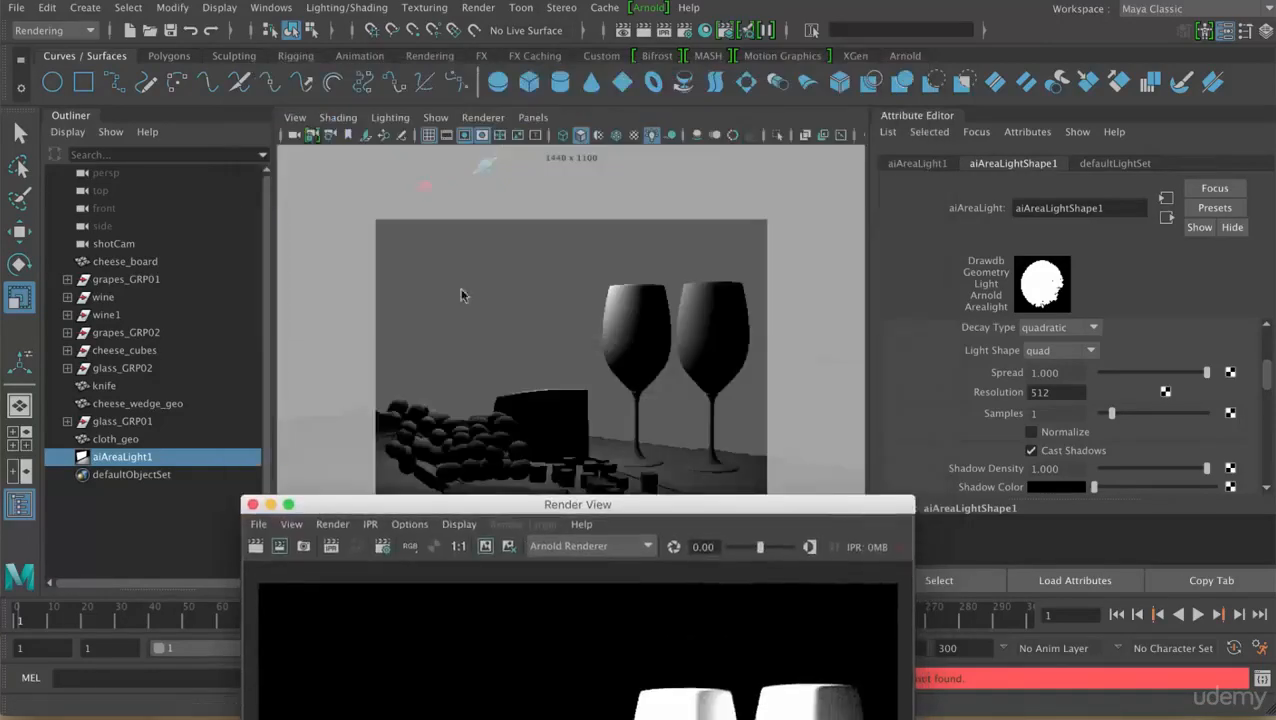
pyautogui.moveTo(486, 168); pyautogui.dragTo(682, 218)
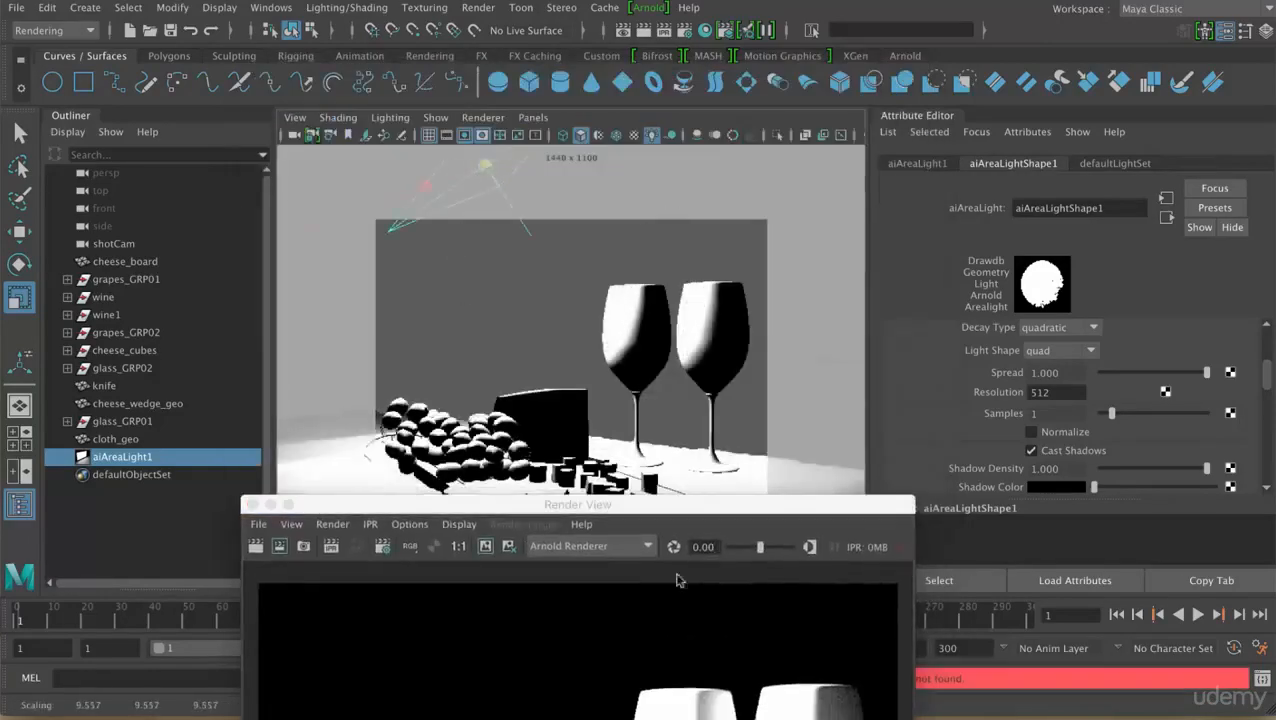
pyautogui.moveTo(675, 510); pyautogui.dragTo(670, 55)
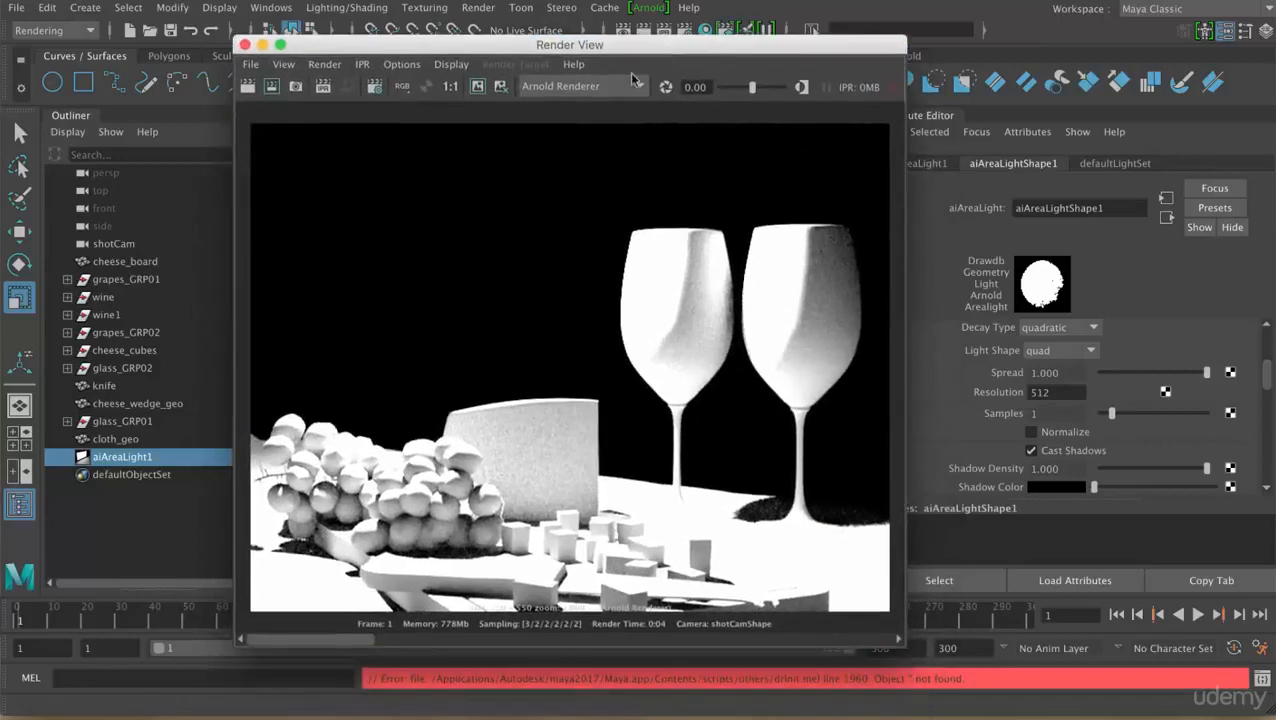
pyautogui.click(249, 87)
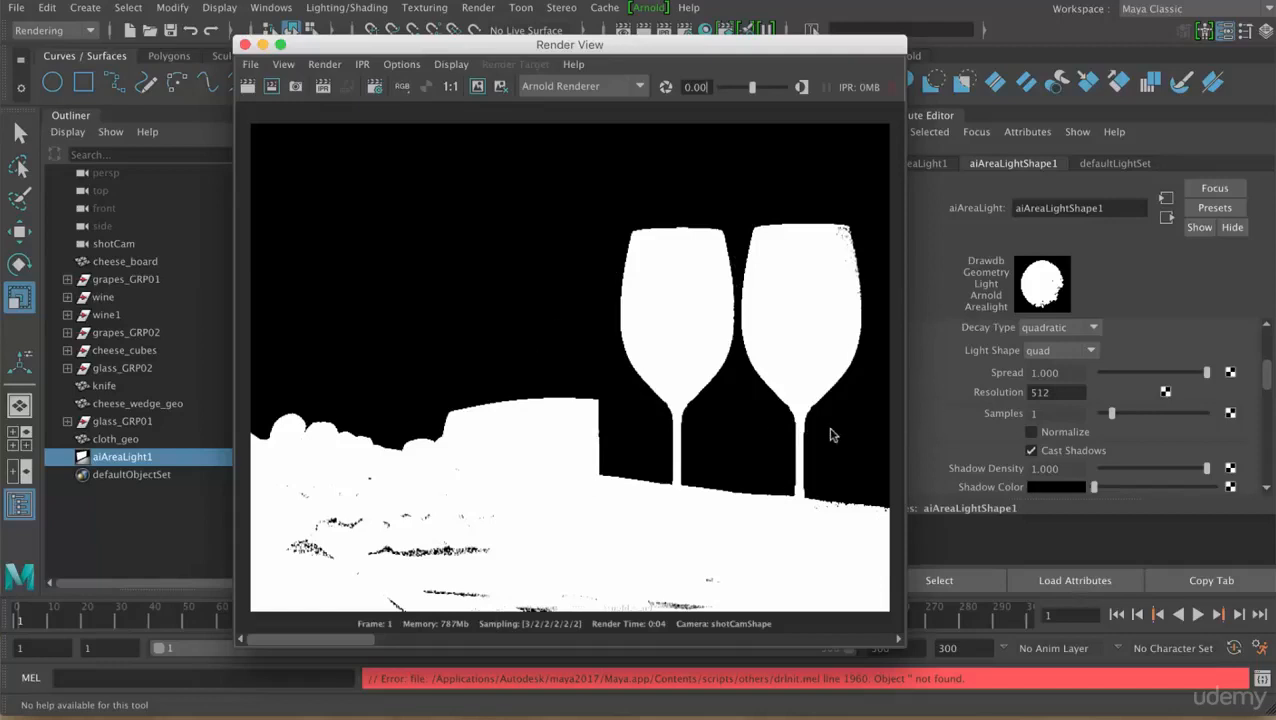
# Turn Normalize back on for the enlarged area light and re-render the scene
pyautogui.click(1055, 436)
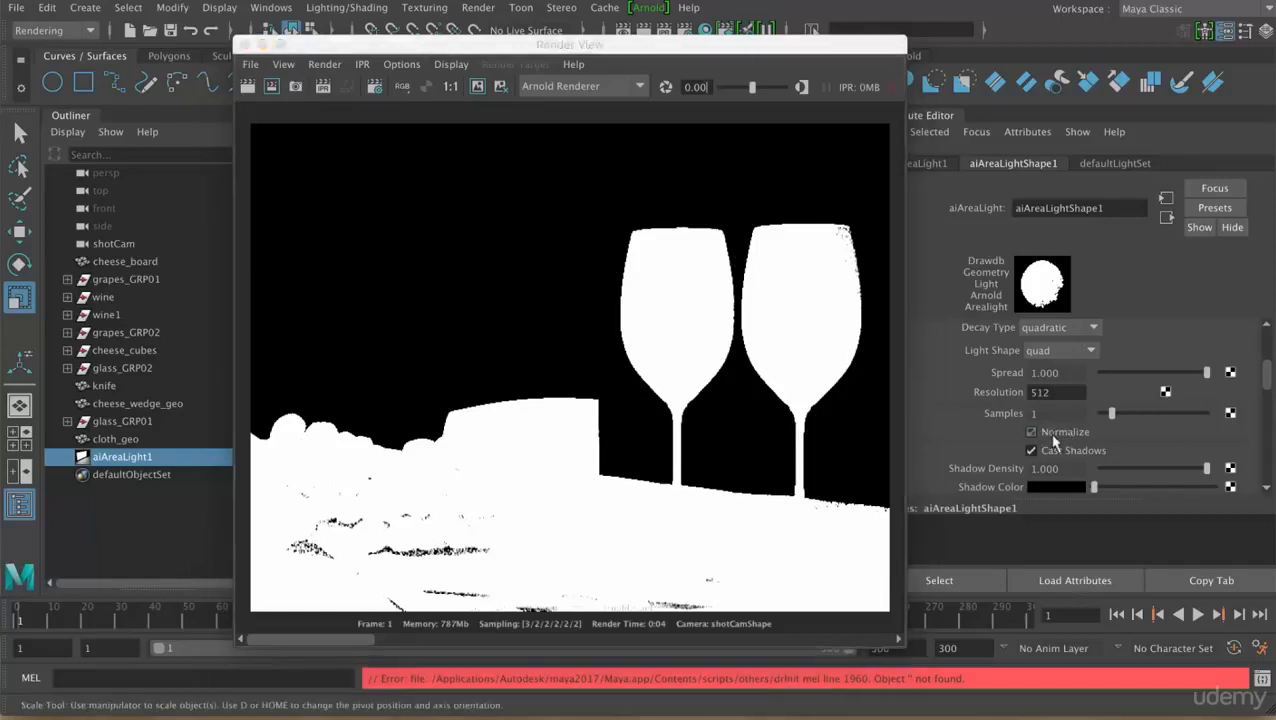
pyautogui.moveTo(743, 57); pyautogui.dragTo(1067, 52)
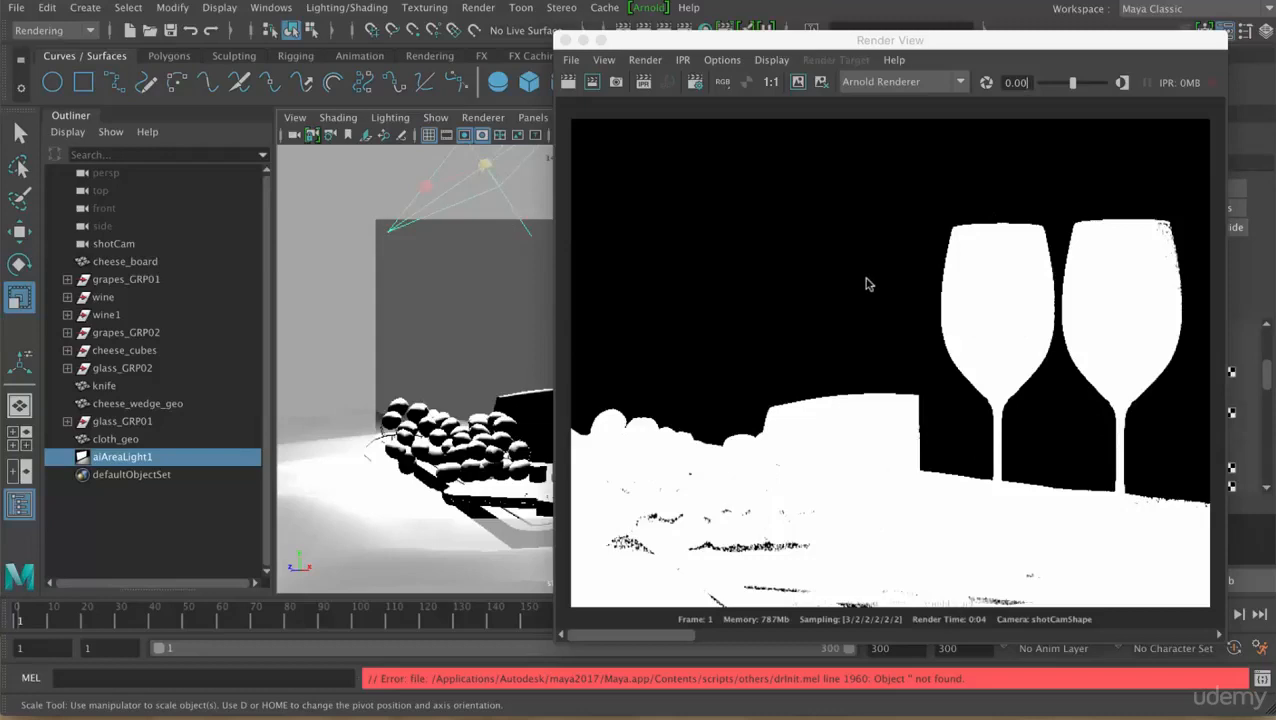
pyautogui.moveTo(940, 44); pyautogui.dragTo(654, 377)
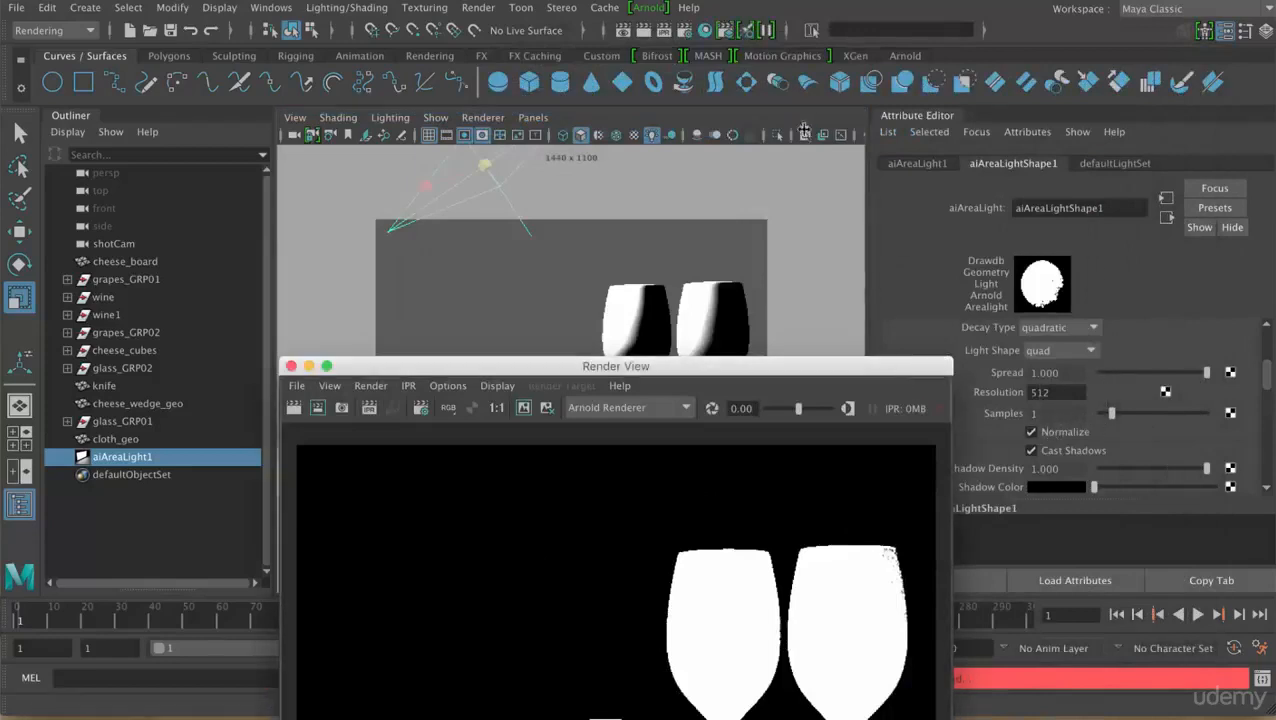
pyautogui.moveTo(868, 372); pyautogui.dragTo(709, 66)
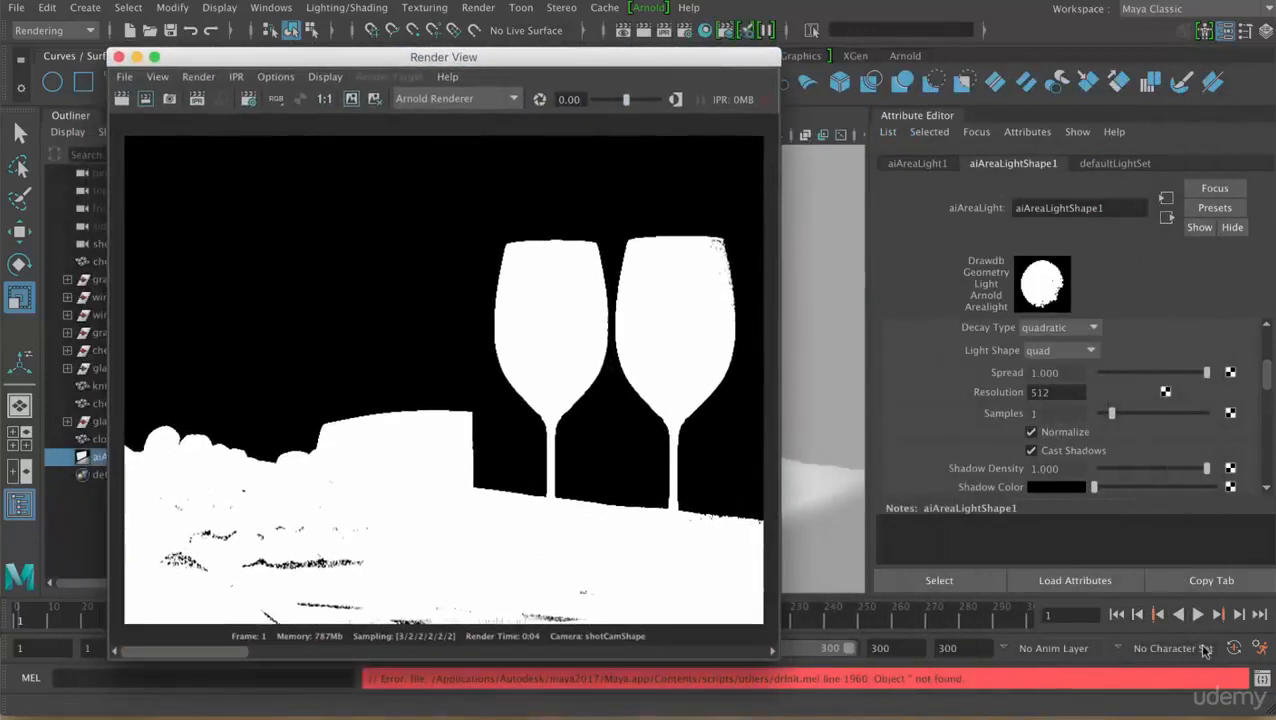
pyautogui.scroll(-2, 1136, 430)
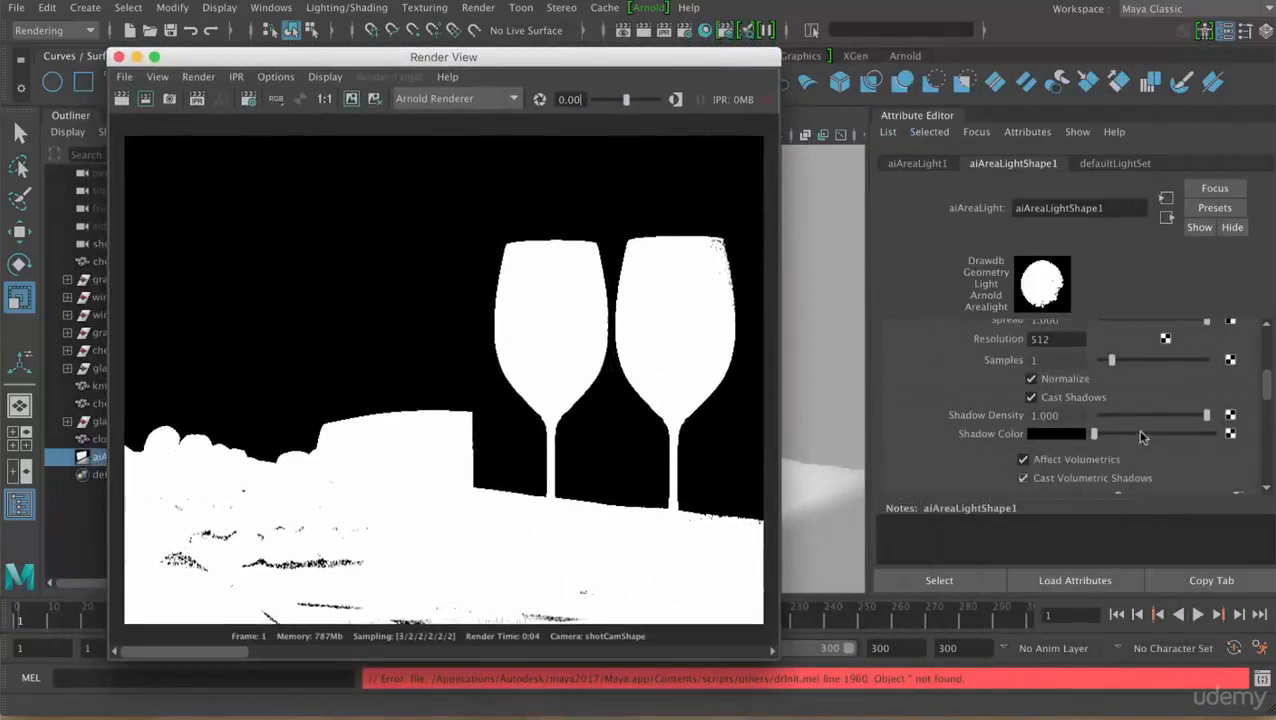
pyautogui.click(121, 100)
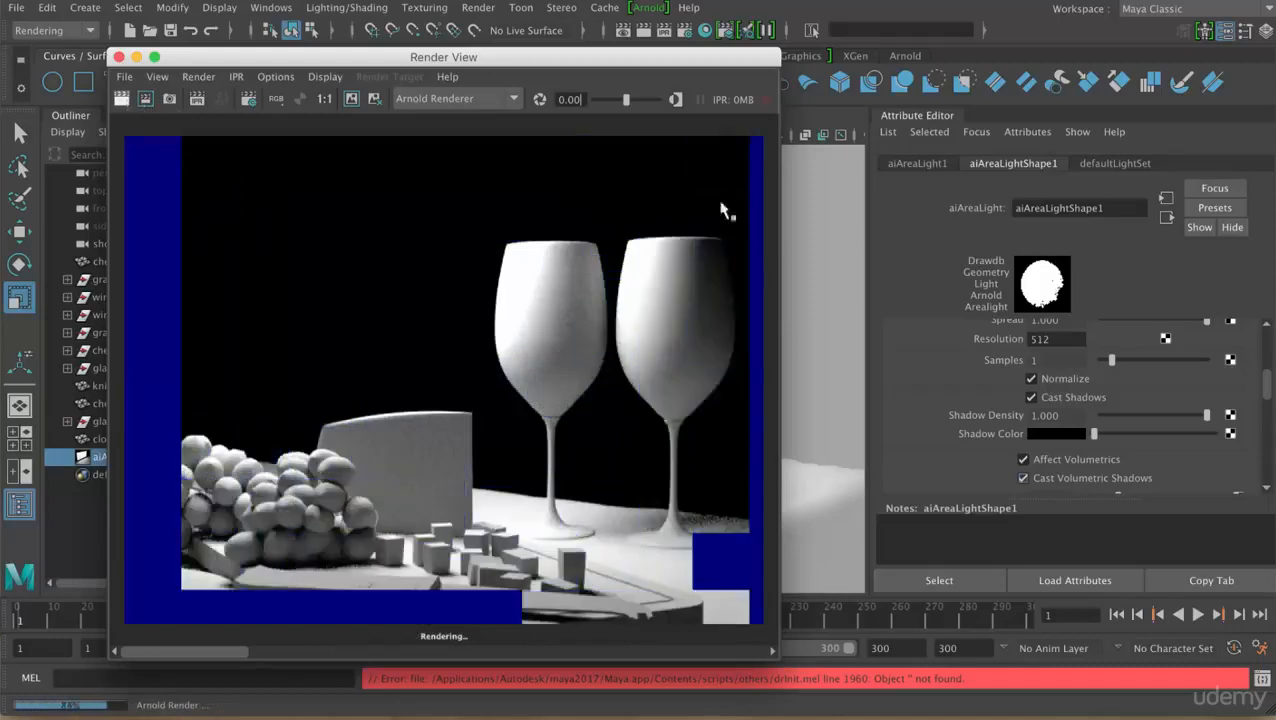
# Turn off Cast Shadows on the area light and re-render only a region around the bases of the two wine glasses
pyautogui.click(1031, 397)
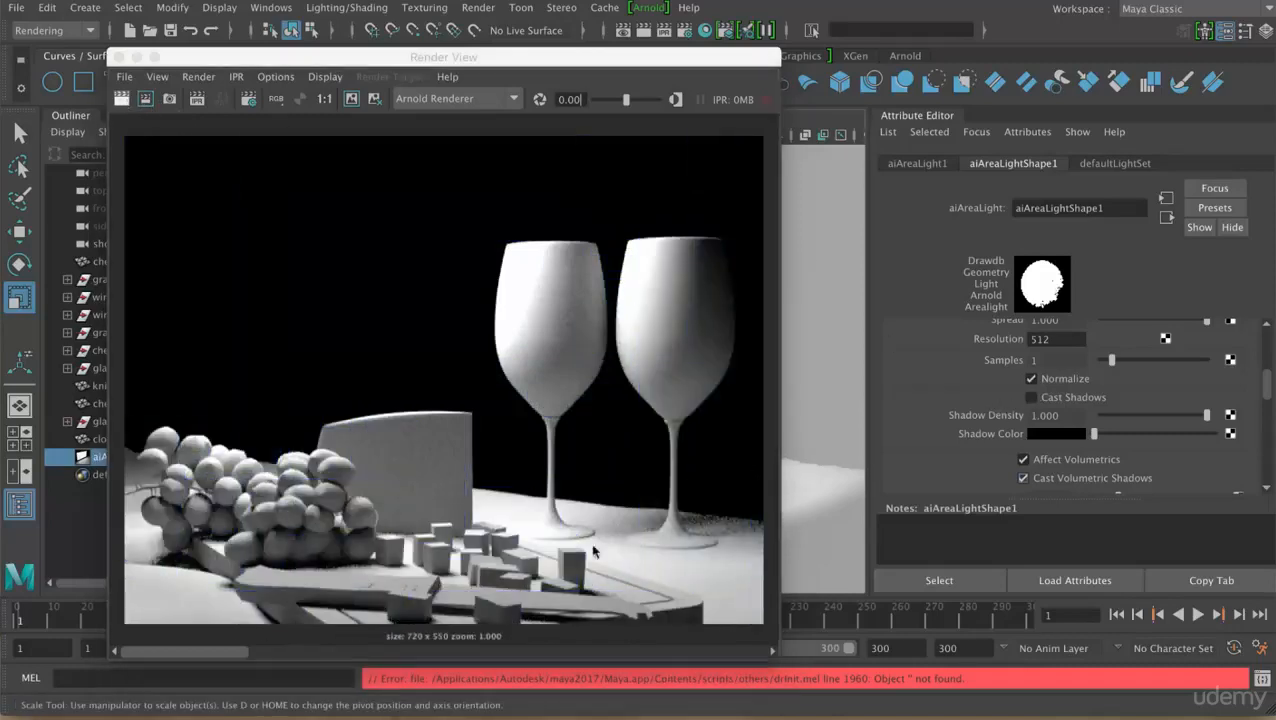
pyautogui.moveTo(520, 455); pyautogui.dragTo(762, 577)
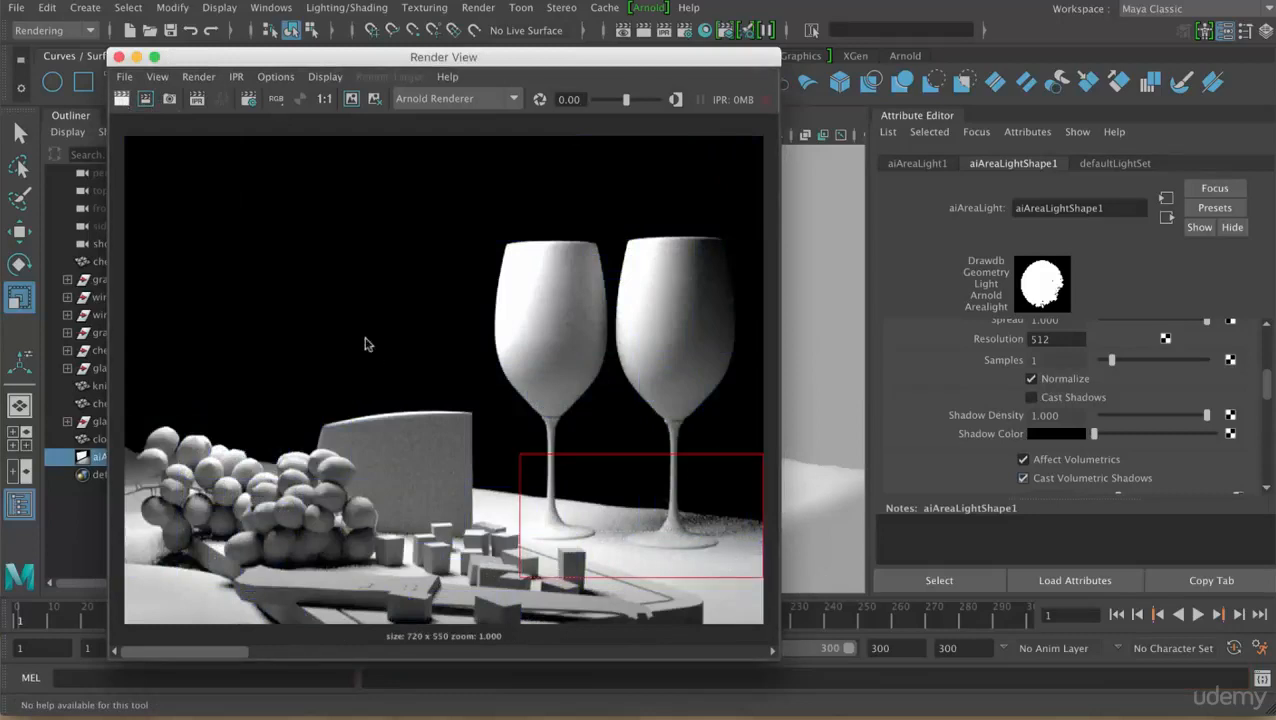
pyautogui.click(146, 100)
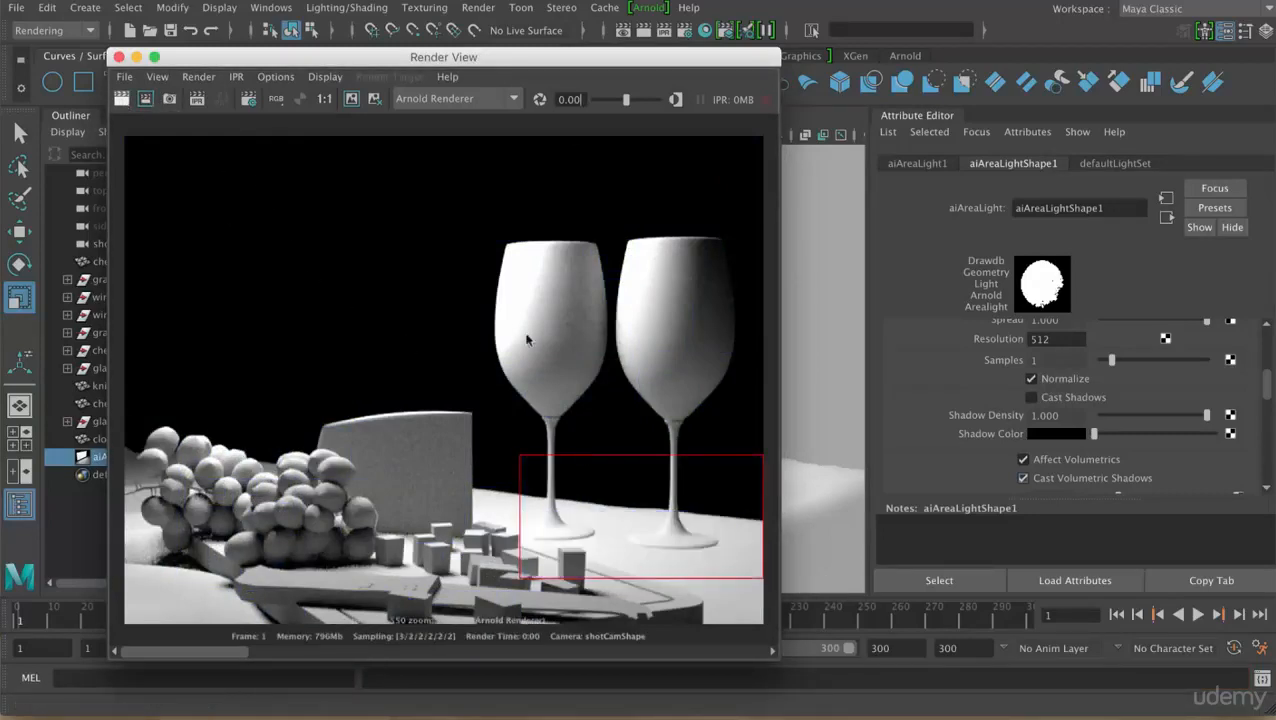
# Replace the Maya render window with the Arnold Render View, turn Cast Shadows back on and update the full scene
pyautogui.click(118, 57)
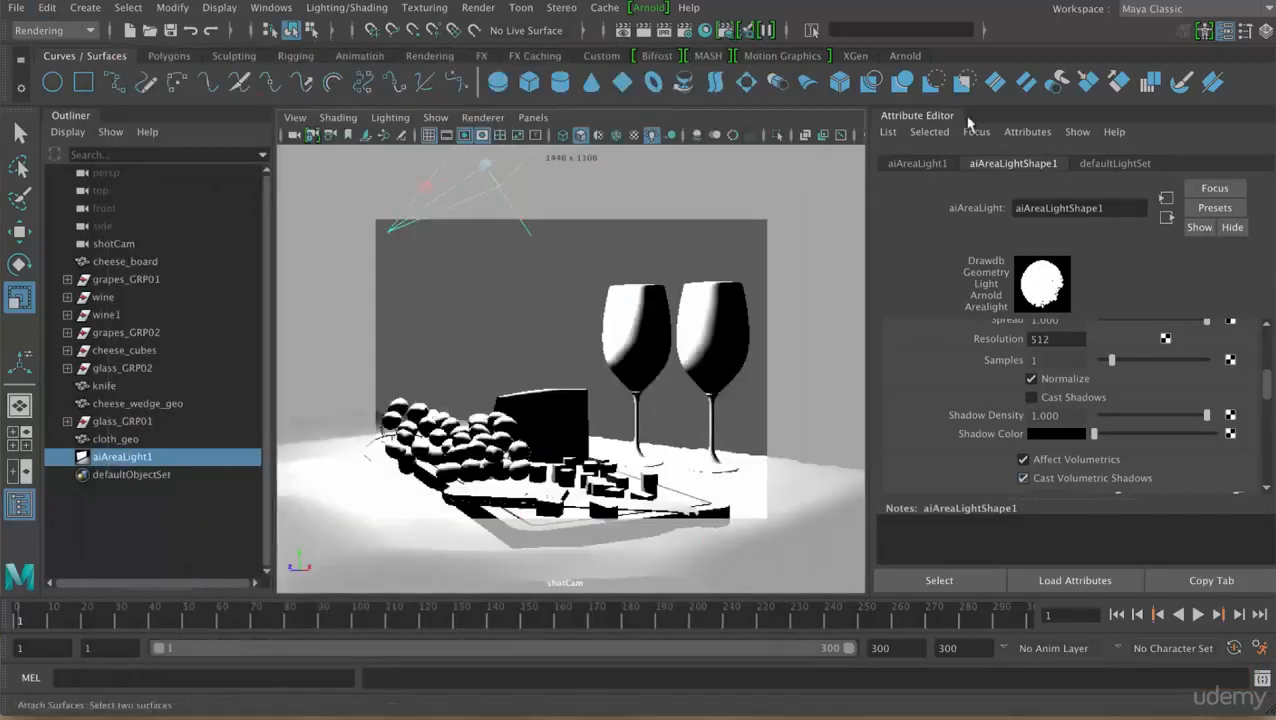
pyautogui.click(648, 7)
pyautogui.click(672, 40)
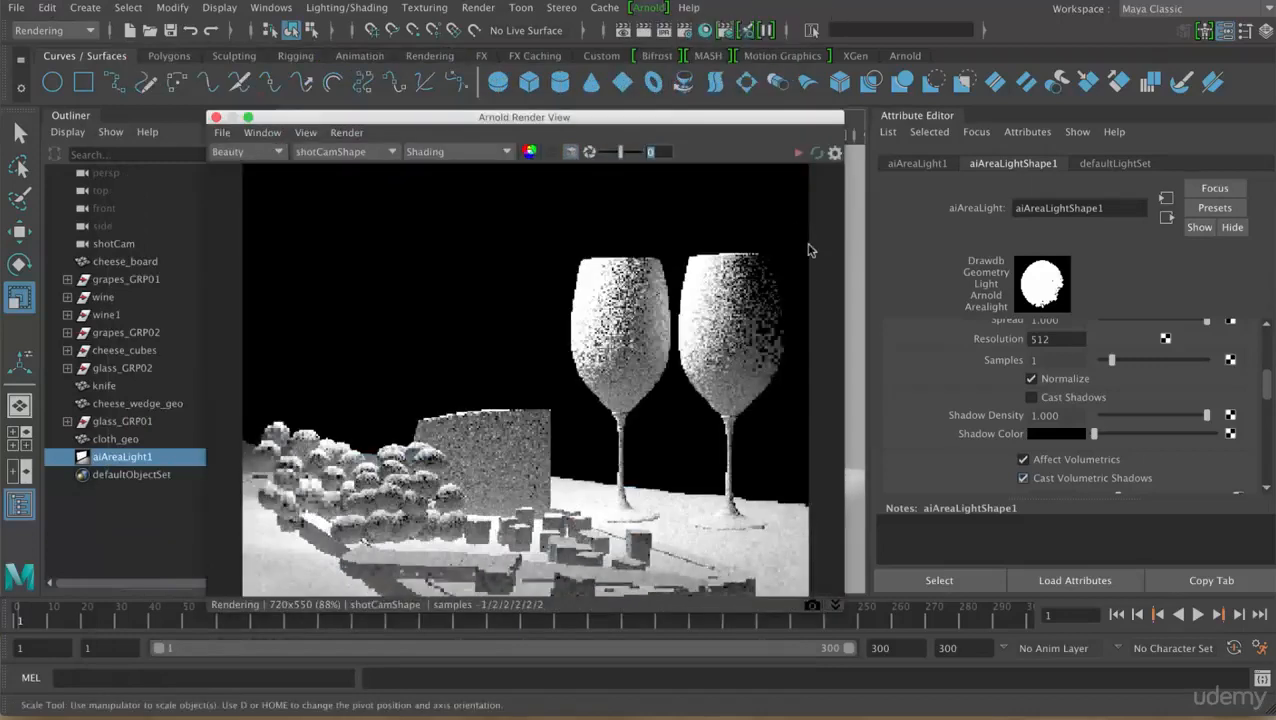
pyautogui.click(1047, 396)
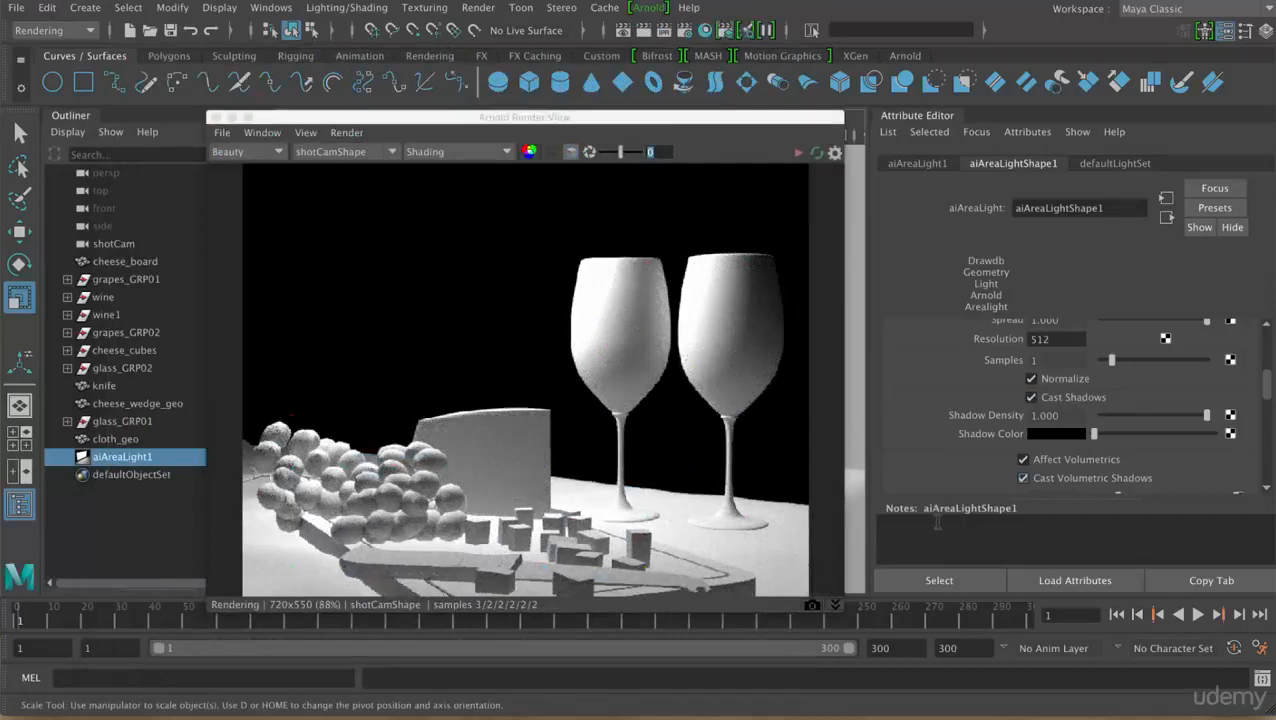
pyautogui.click(347, 132)
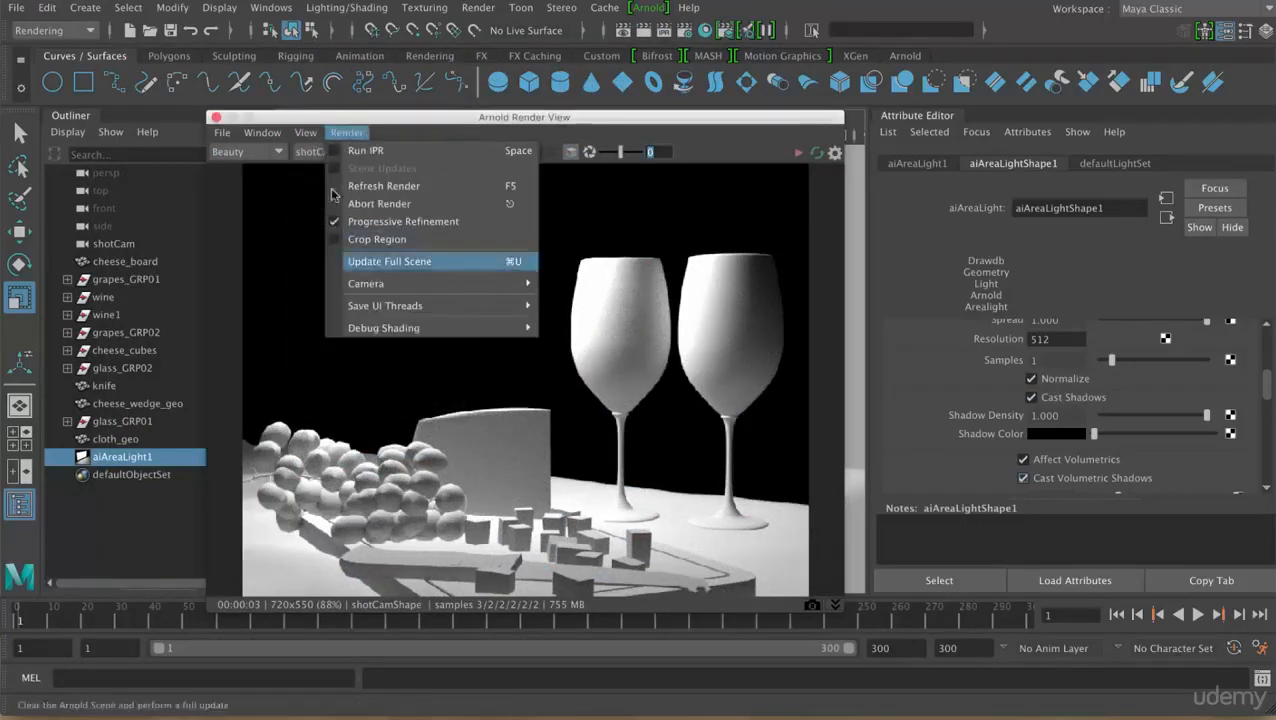
pyautogui.click(396, 262)
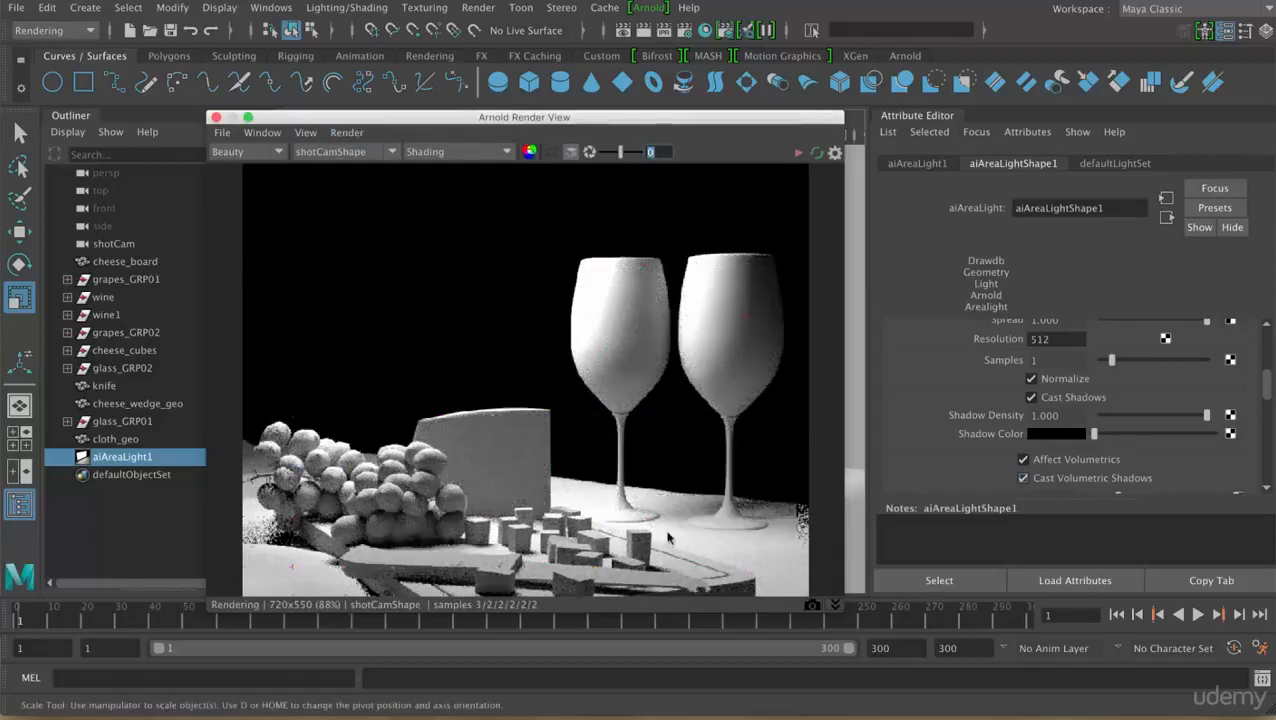
# Try a saturated blue Shadow Color on the area light with a full scene update, and return the color to black
pyautogui.click(1056, 434)
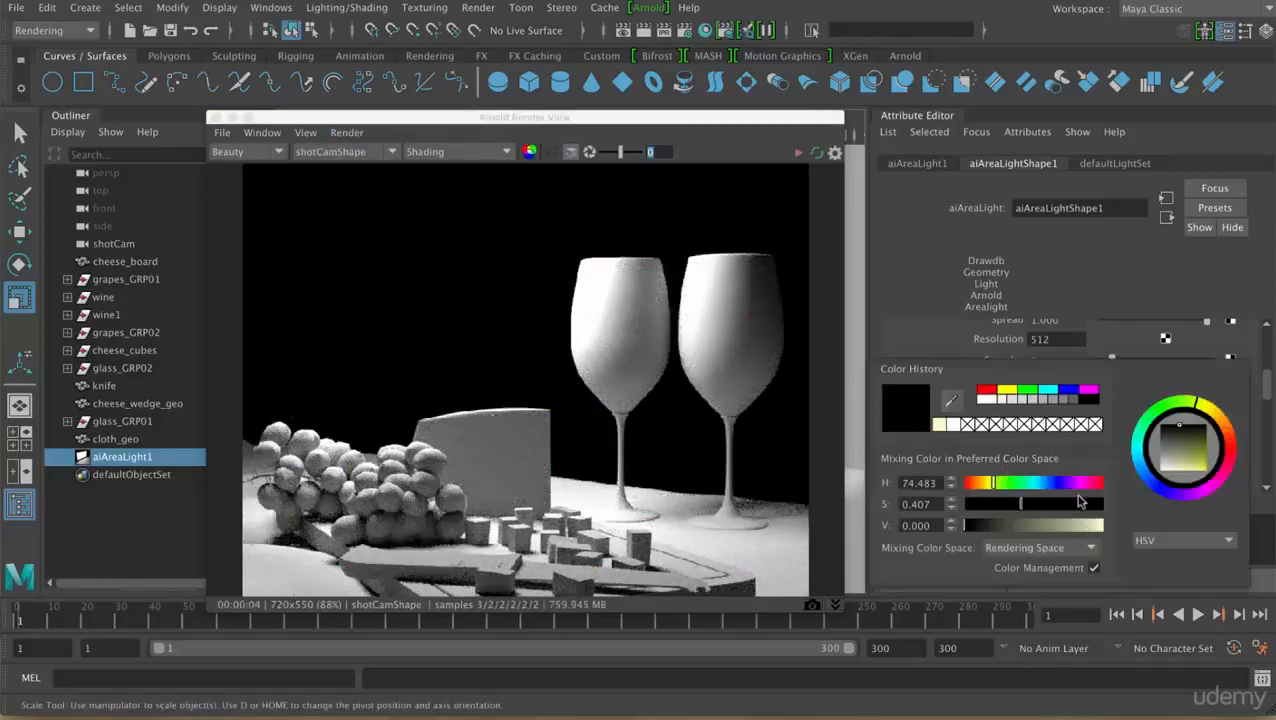
pyautogui.click(1041, 483)
pyautogui.click(1039, 527)
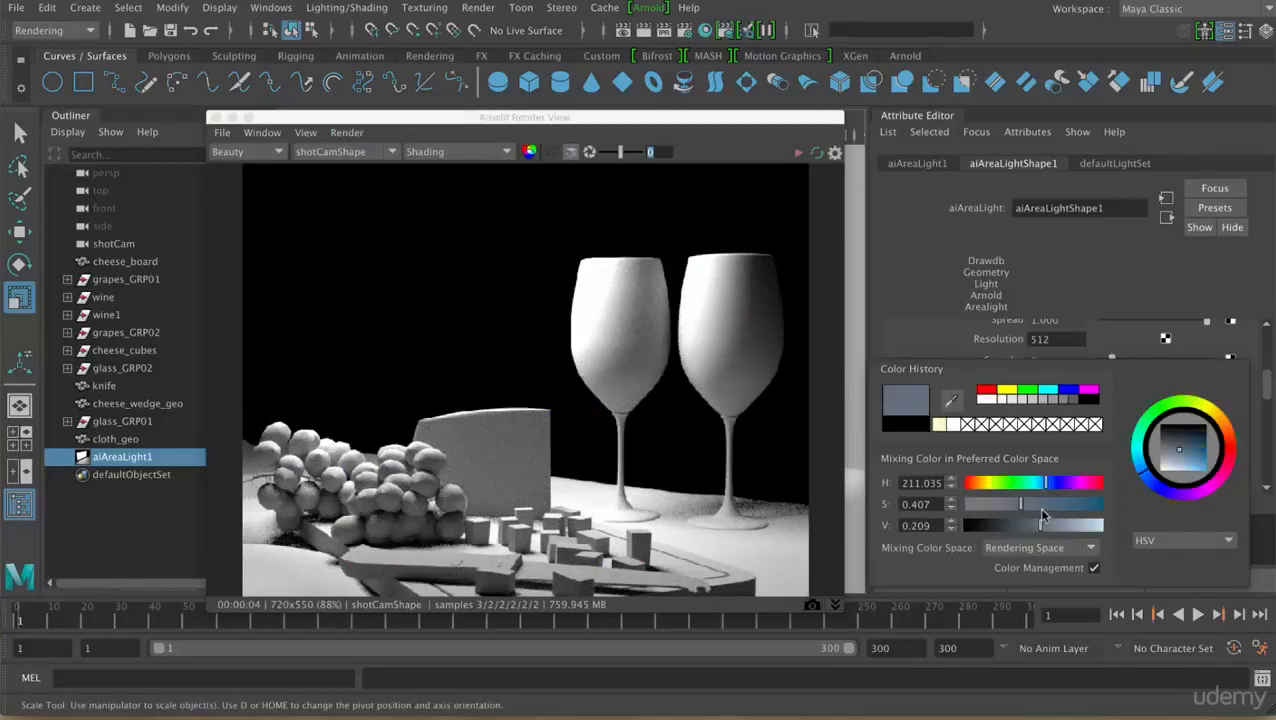
pyautogui.moveTo(1042, 506); pyautogui.dragTo(1078, 505)
pyautogui.click(305, 133)
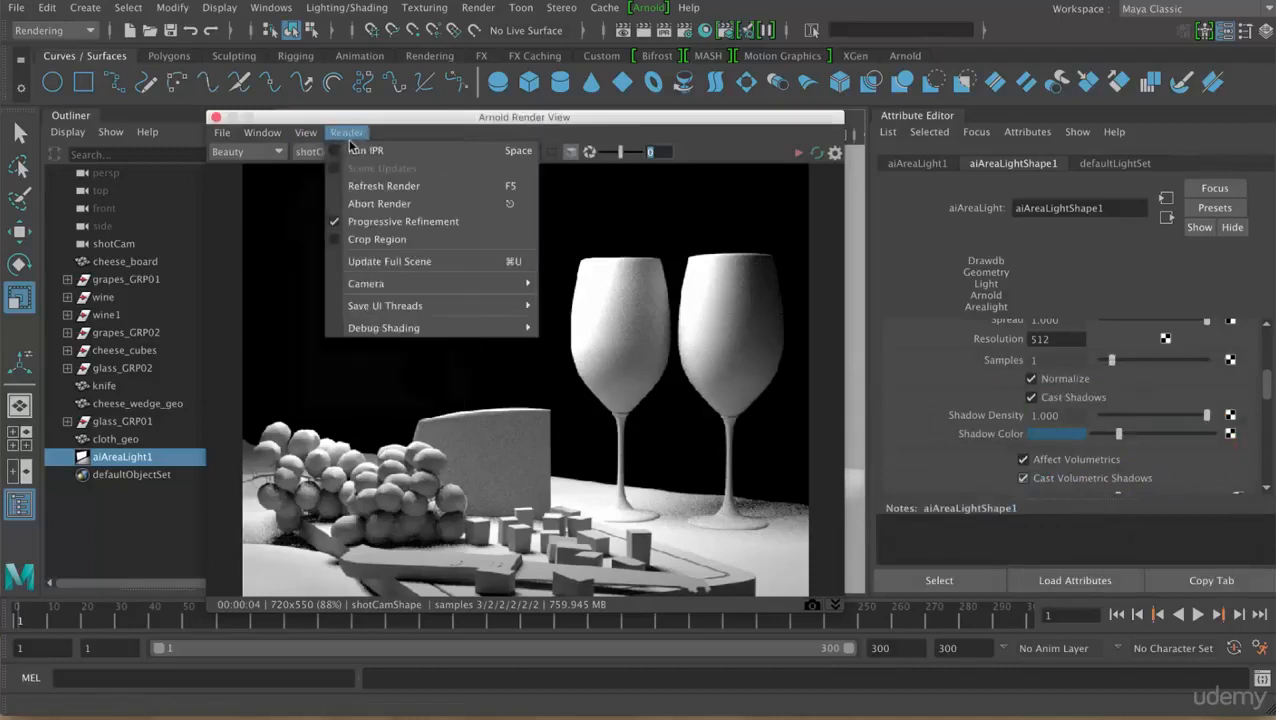
pyautogui.click(398, 262)
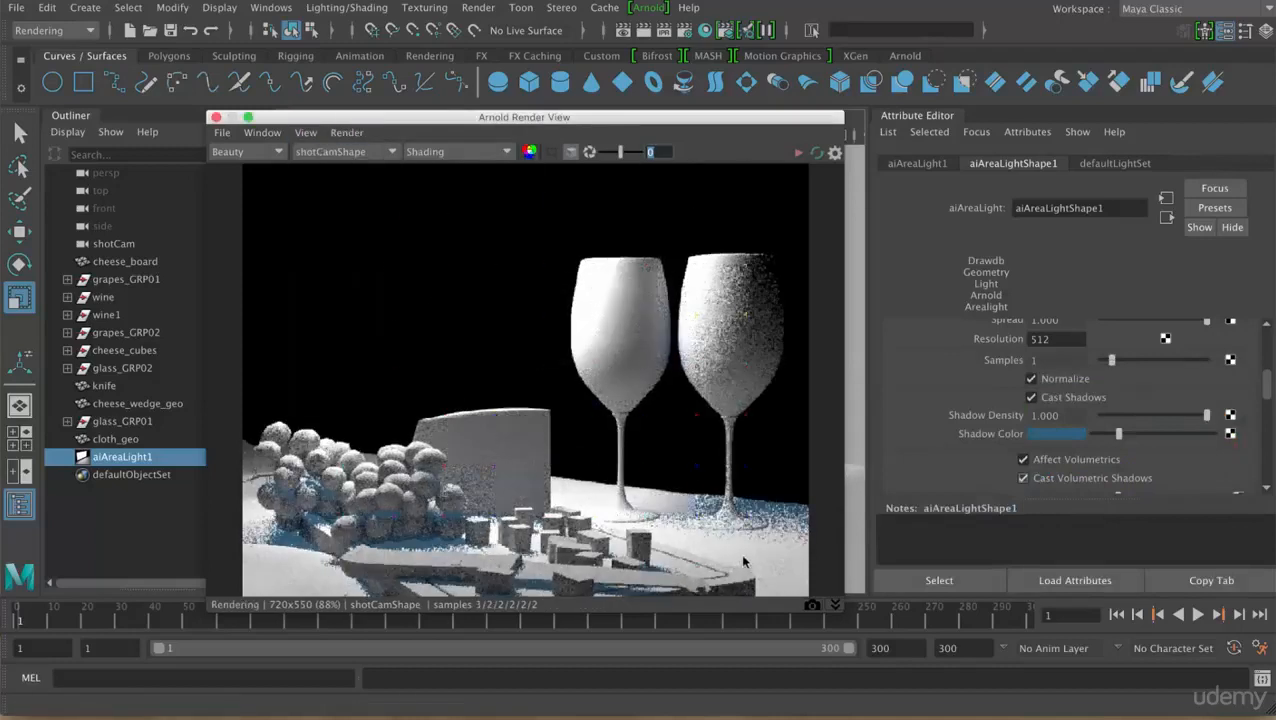
pyautogui.moveTo(1117, 434); pyautogui.dragTo(1093, 434)
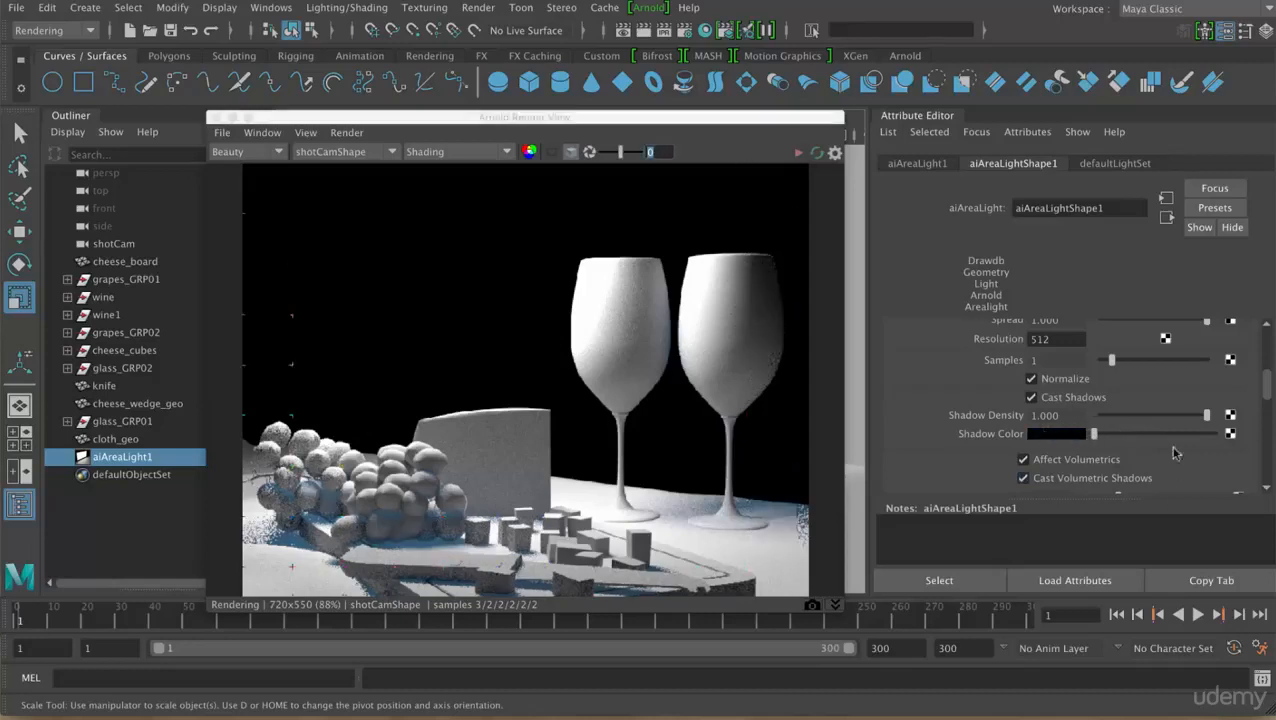
# Start the live IPR render with the area light's Diffuse lowered to 0.164, and return Diffuse and Specular to 1.000
pyautogui.moveTo(1268, 389); pyautogui.dragTo(1268, 411)
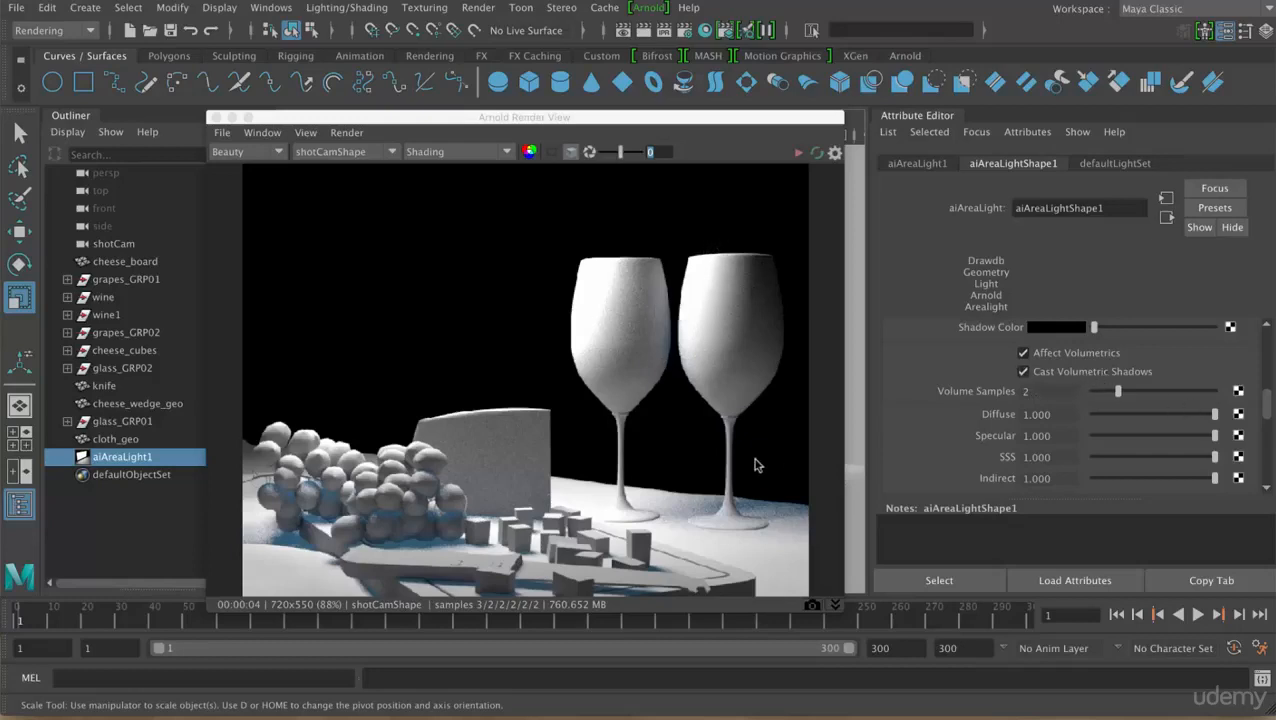
pyautogui.scroll(-2, 1262, 408)
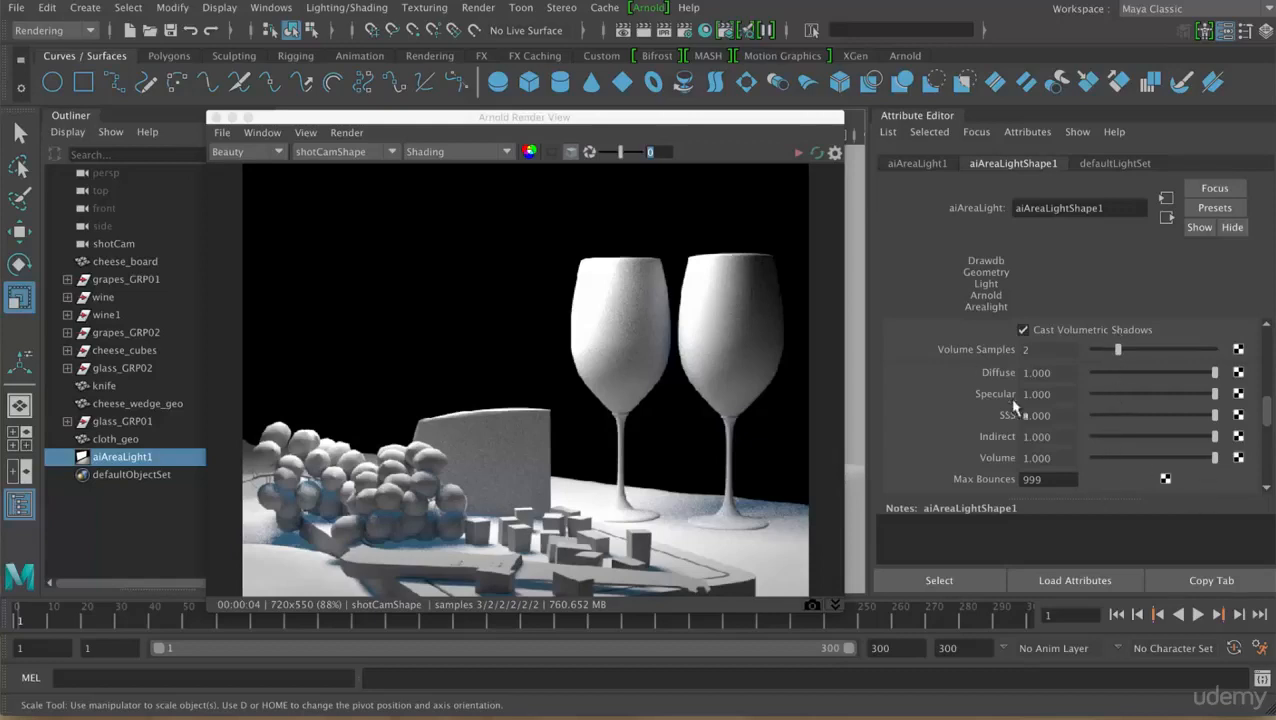
pyautogui.moveTo(1176, 371); pyautogui.dragTo(1114, 378)
pyautogui.click(798, 152)
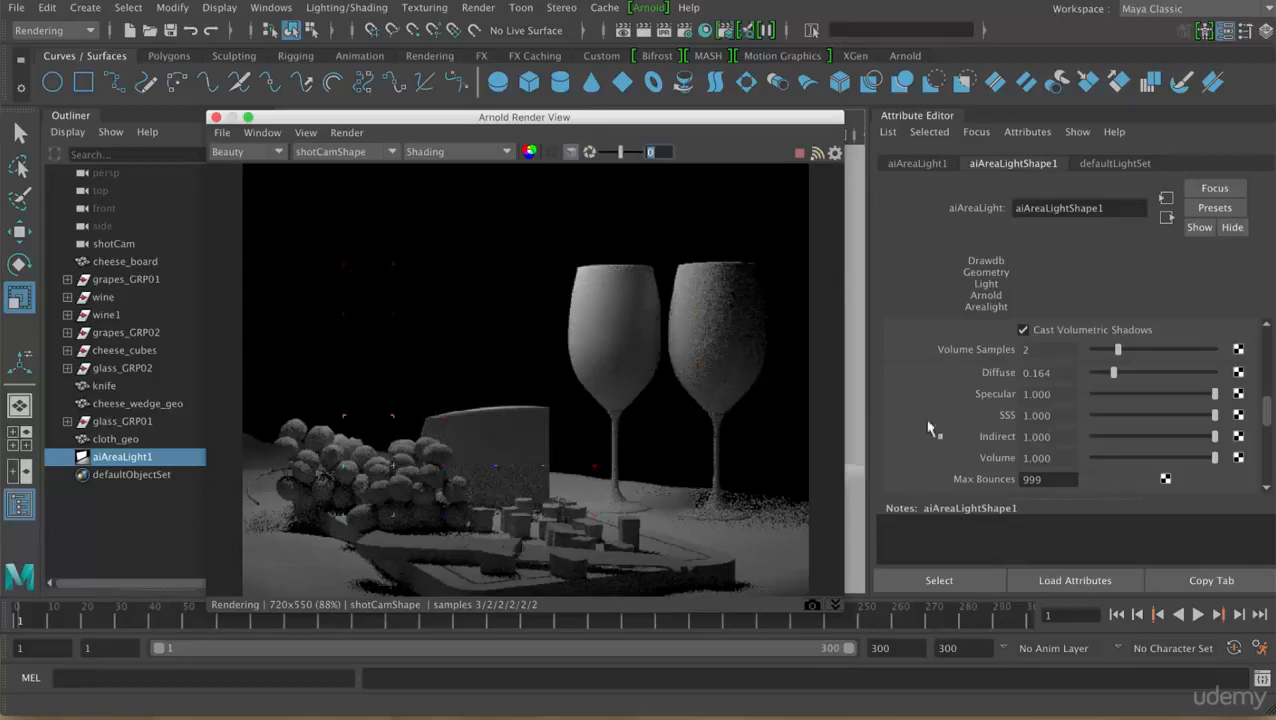
pyautogui.moveTo(1114, 373); pyautogui.dragTo(1268, 384)
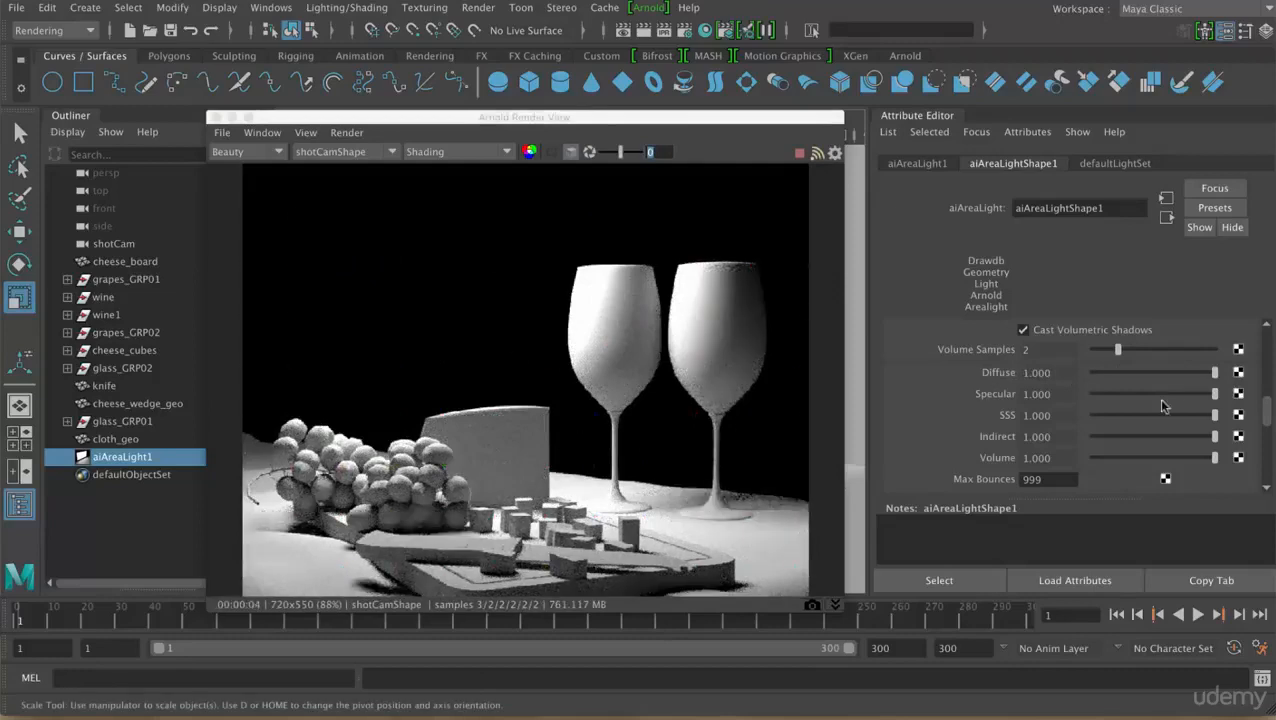
pyautogui.moveTo(1162, 404); pyautogui.dragTo(1232, 398)
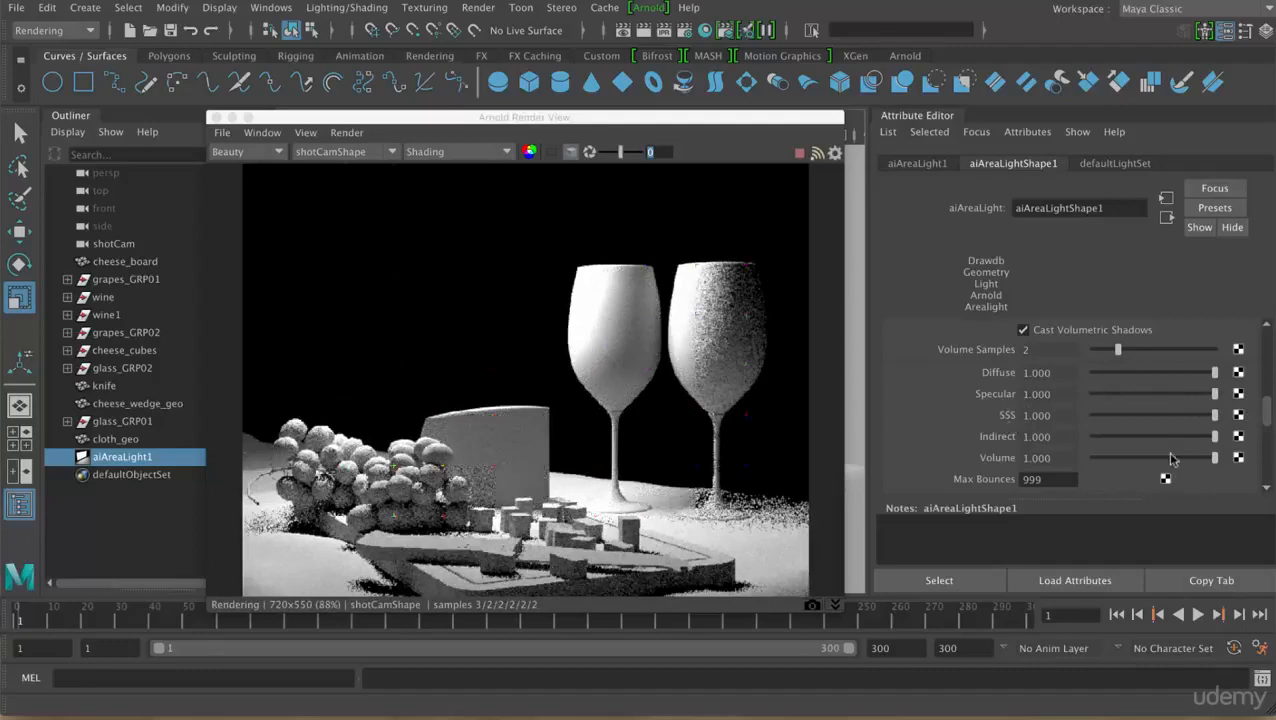
# Test the area light's Indirect contribution at 0.000, 0.657 and 0.522 in the live render, and return it to 1.000
pyautogui.moveTo(1176, 440); pyautogui.dragTo(1094, 437)
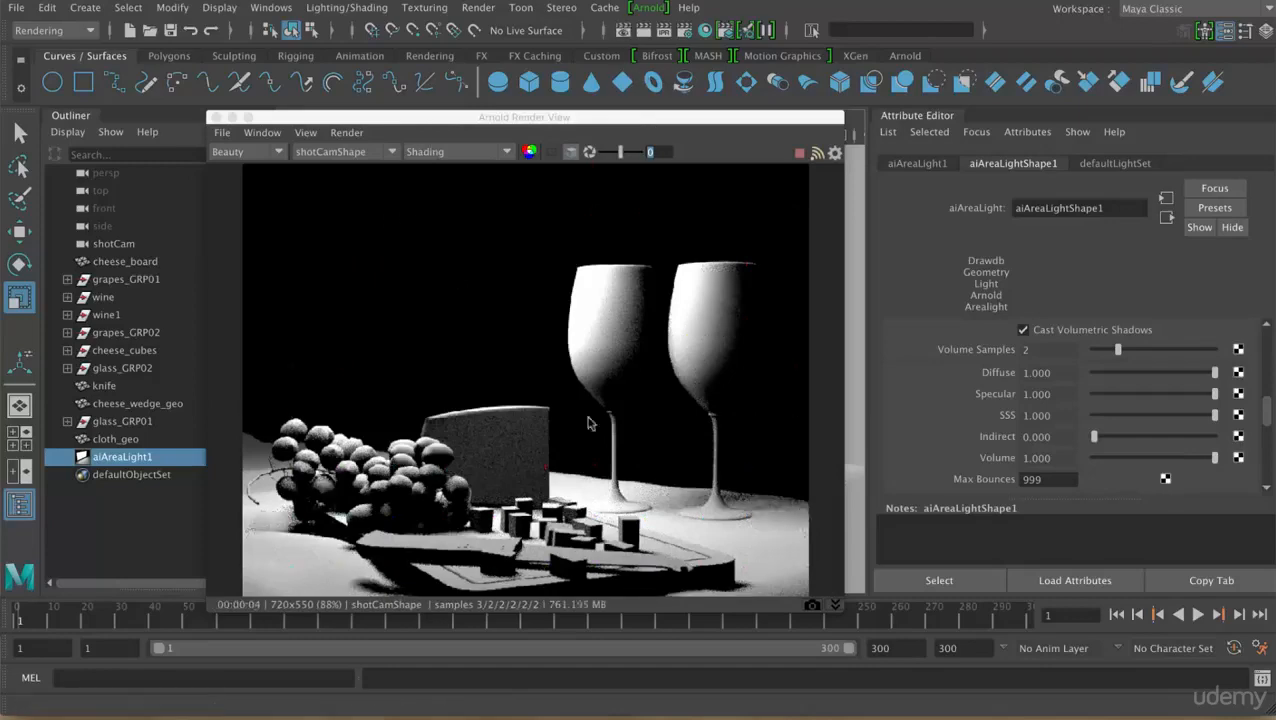
pyautogui.moveTo(735, 127); pyautogui.dragTo(666, 136)
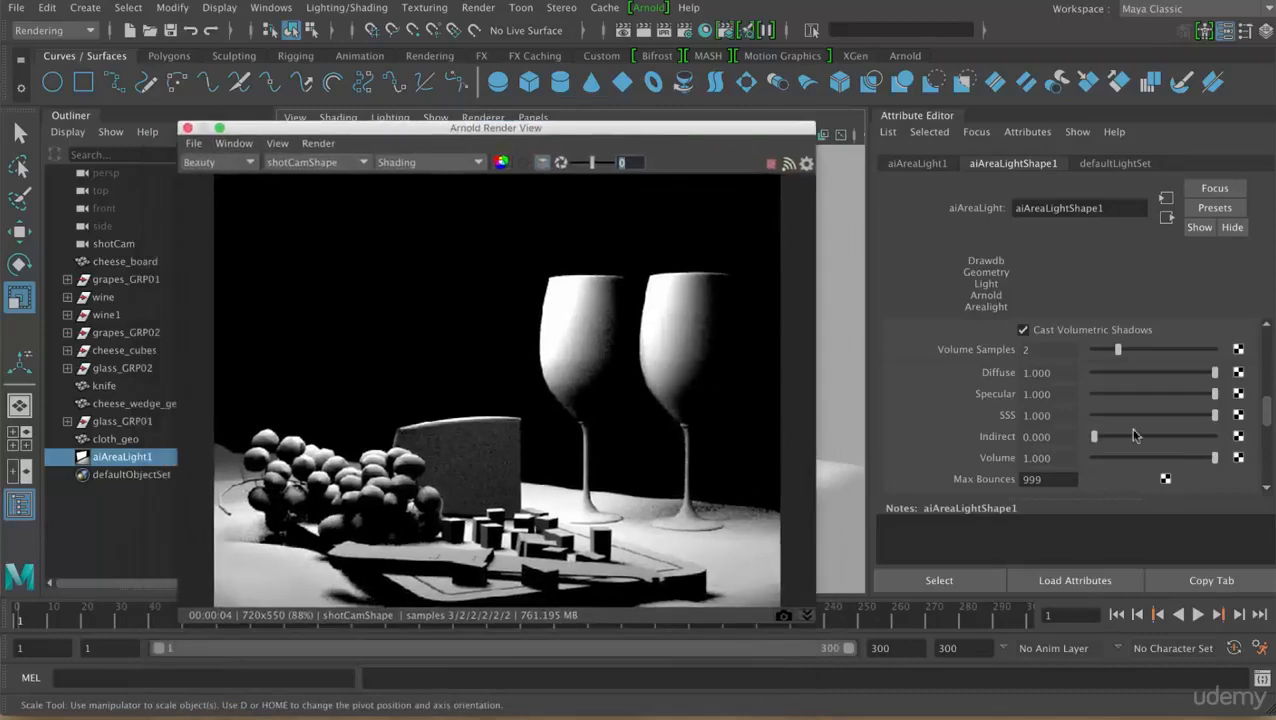
pyautogui.moveTo(1118, 444); pyautogui.dragTo(1216, 437)
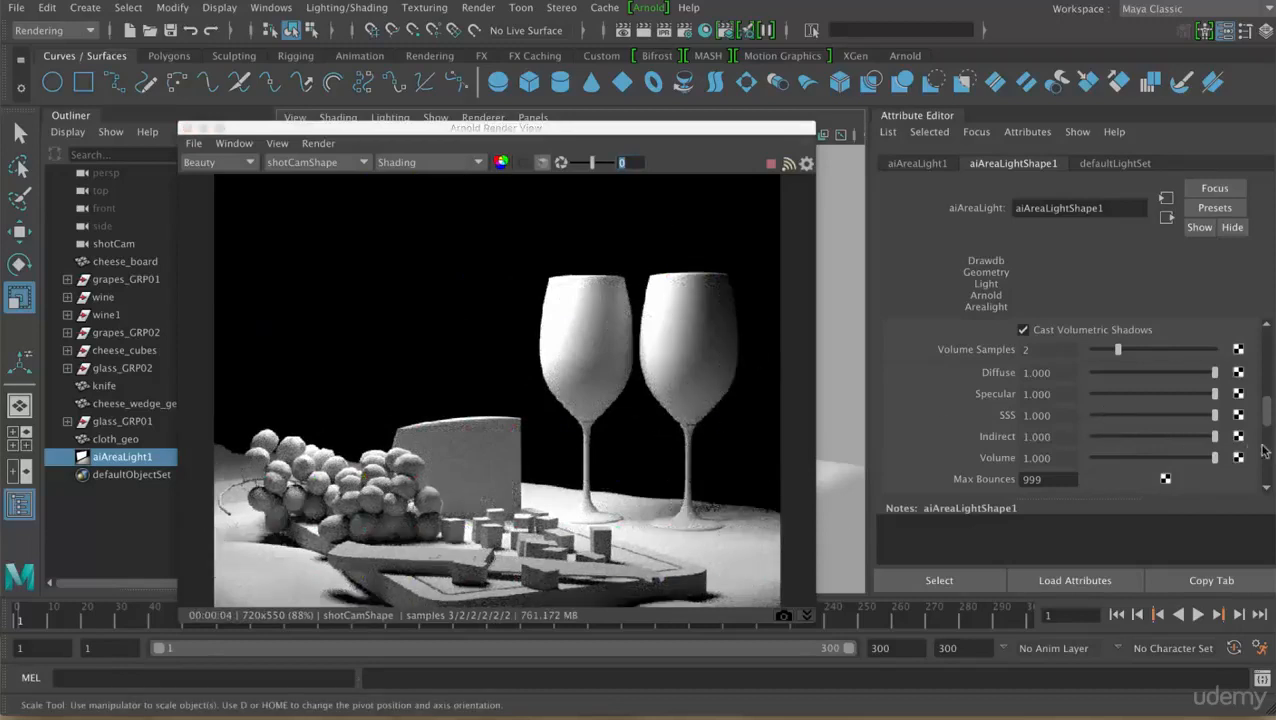
pyautogui.moveTo(1210, 440); pyautogui.dragTo(1173, 437)
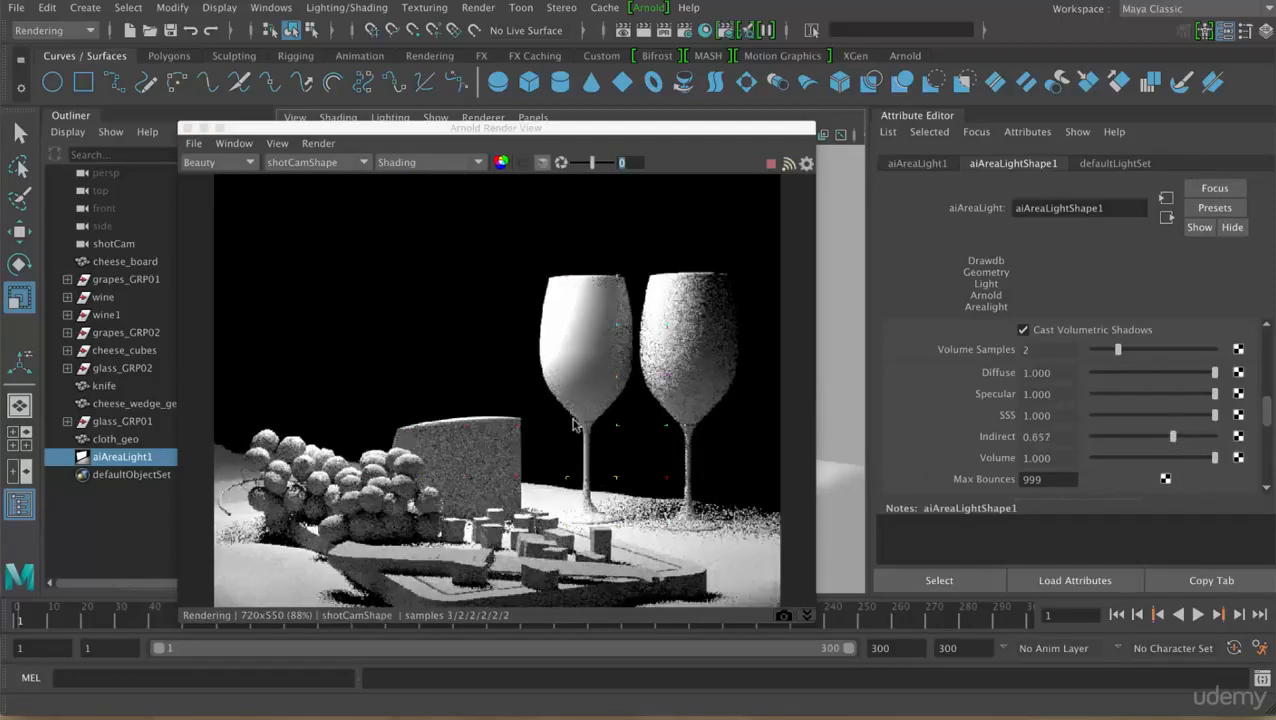
pyautogui.moveTo(1173, 437); pyautogui.dragTo(1158, 438)
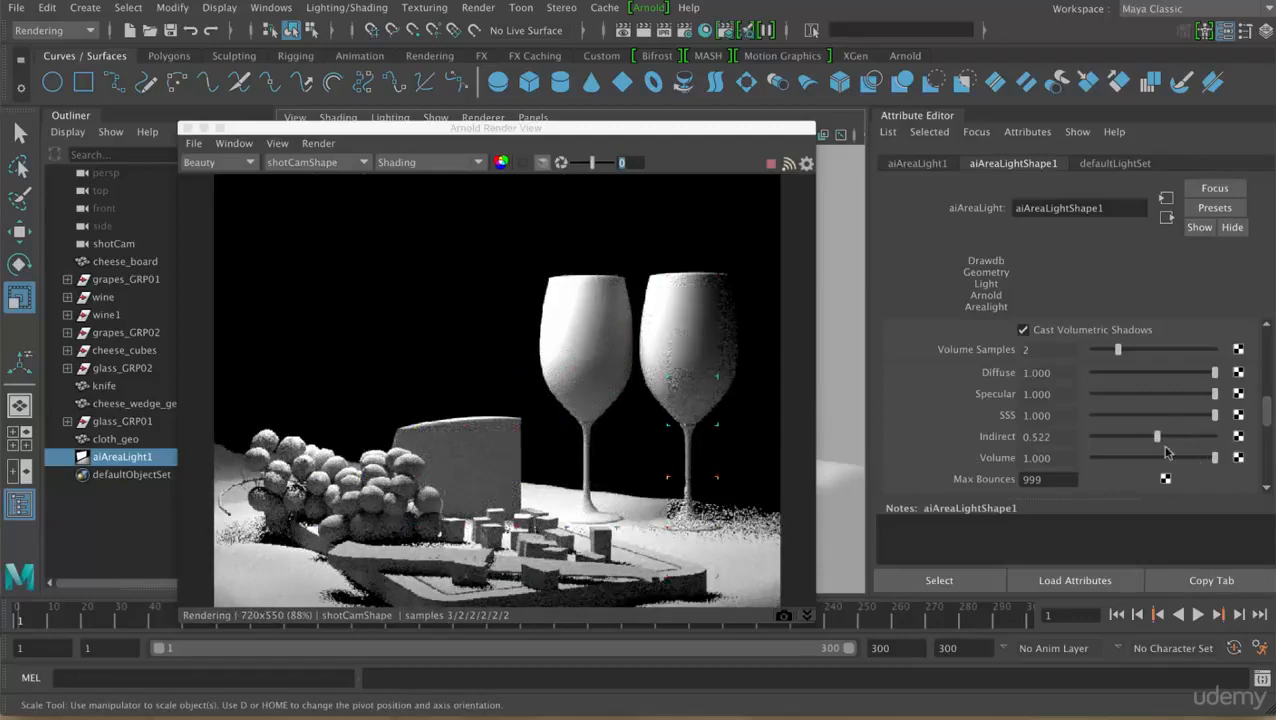
pyautogui.moveTo(1157, 437); pyautogui.dragTo(1217, 438)
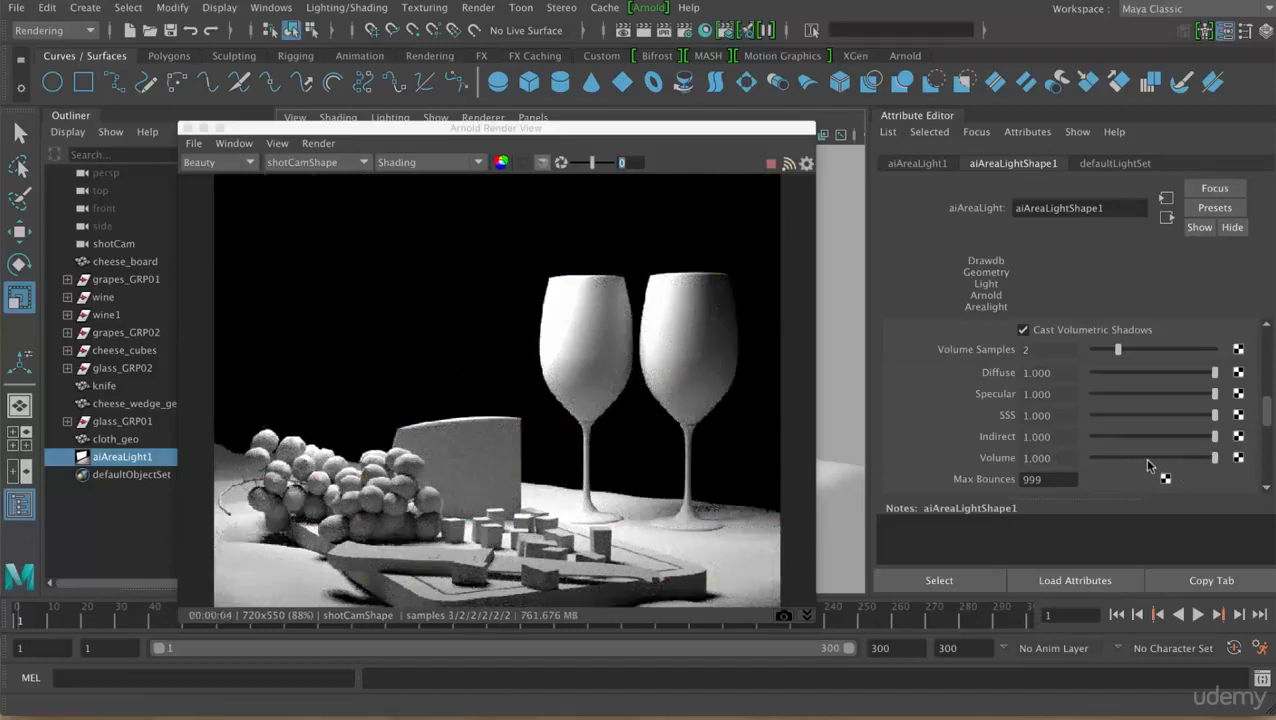
# Limit the area light's Max Bounces to 1 and to 0 to compare the bounced light in the live render
pyautogui.scroll(-2, 1135, 460)
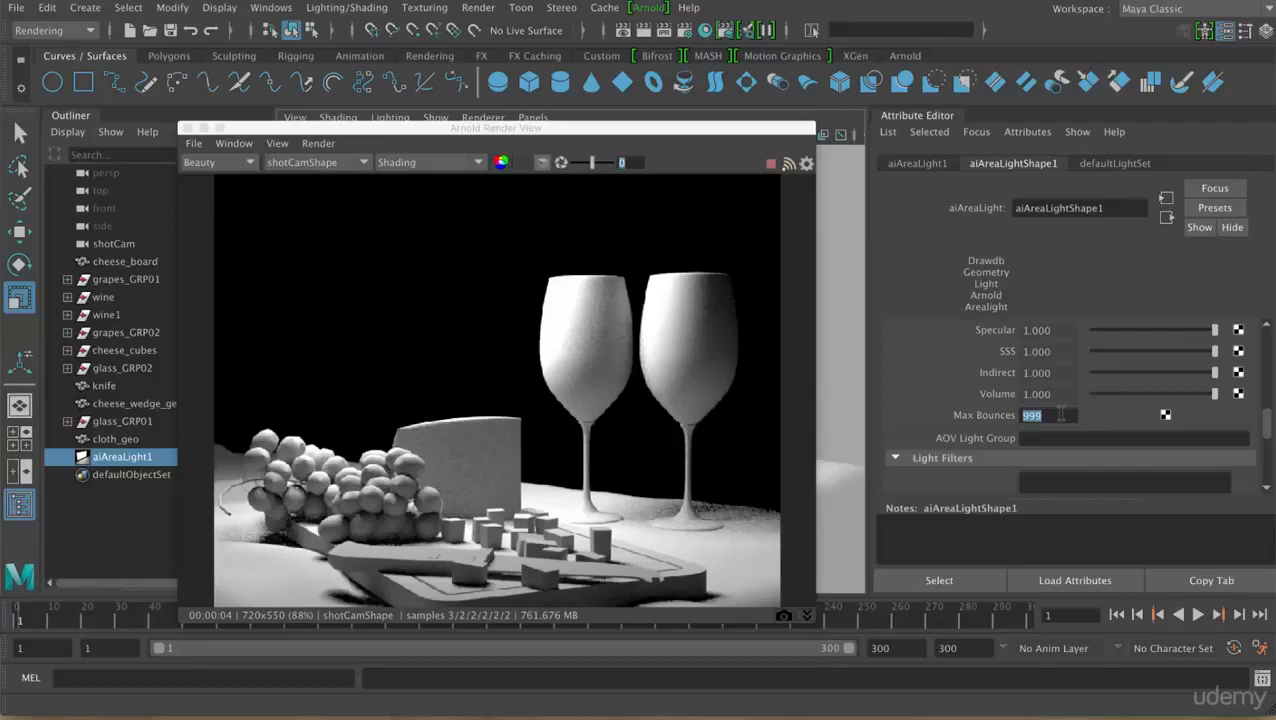
pyautogui.write('1')
pyautogui.press('Return')
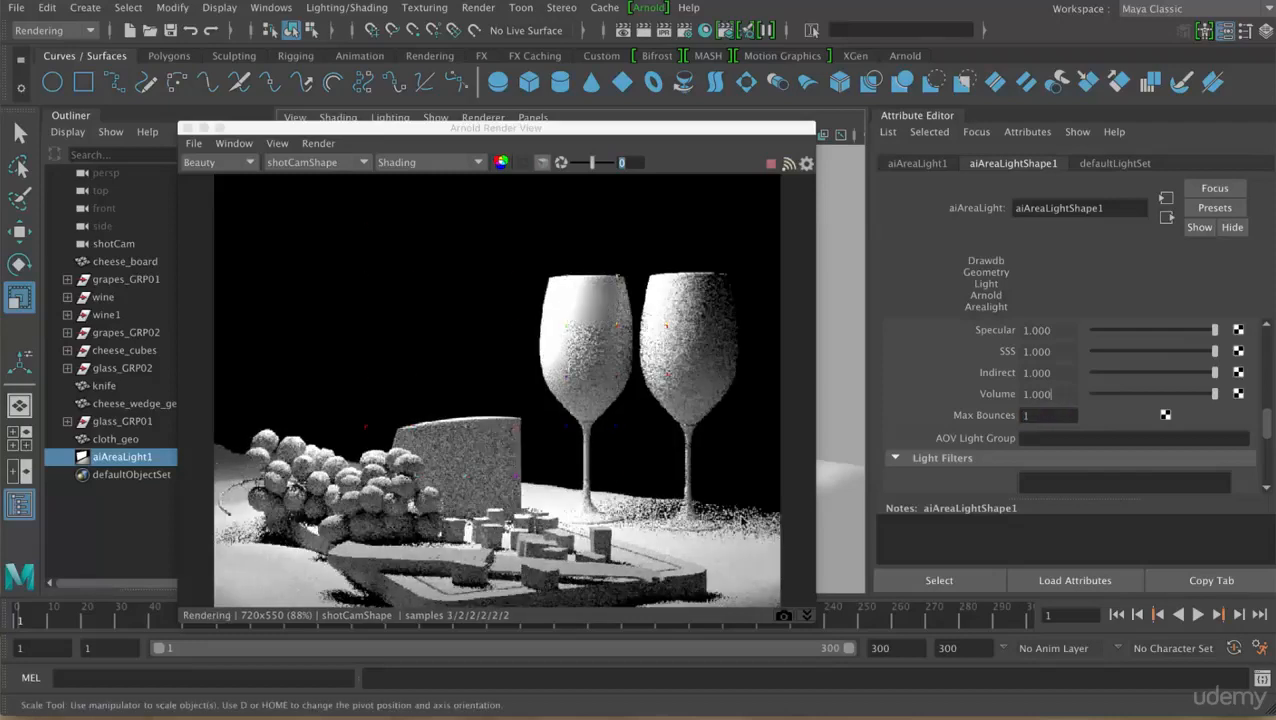
pyautogui.doubleClick(1049, 414)
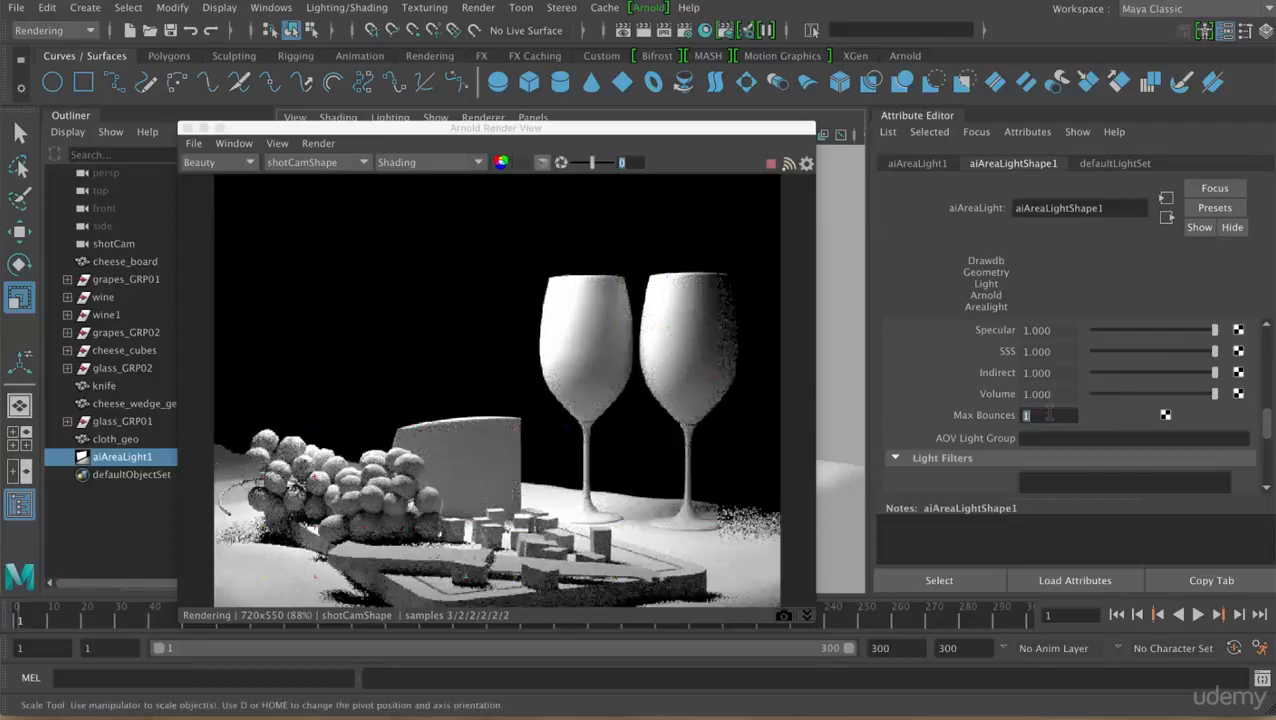
pyautogui.write('0')
pyautogui.press('Return')
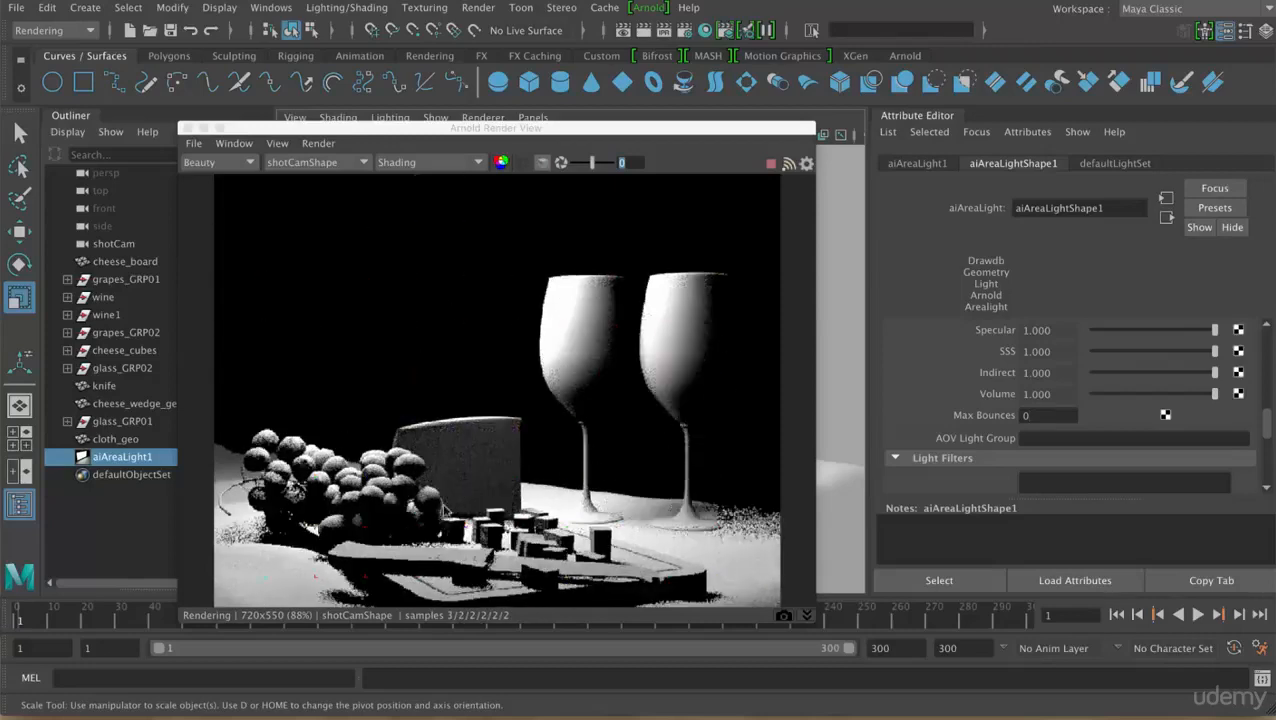
# Try Max Bounces at 2 and 1 on the area light, and restore it to 999
pyautogui.doubleClick(1055, 418)
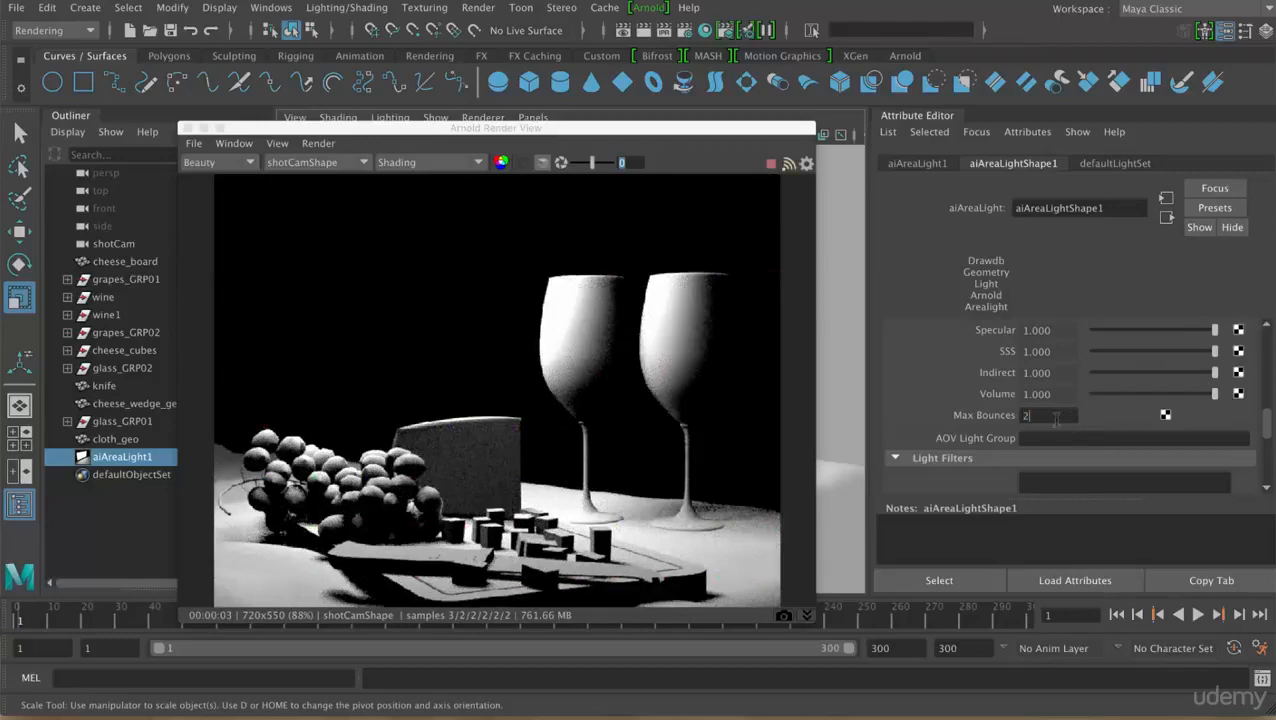
pyautogui.press('Return')
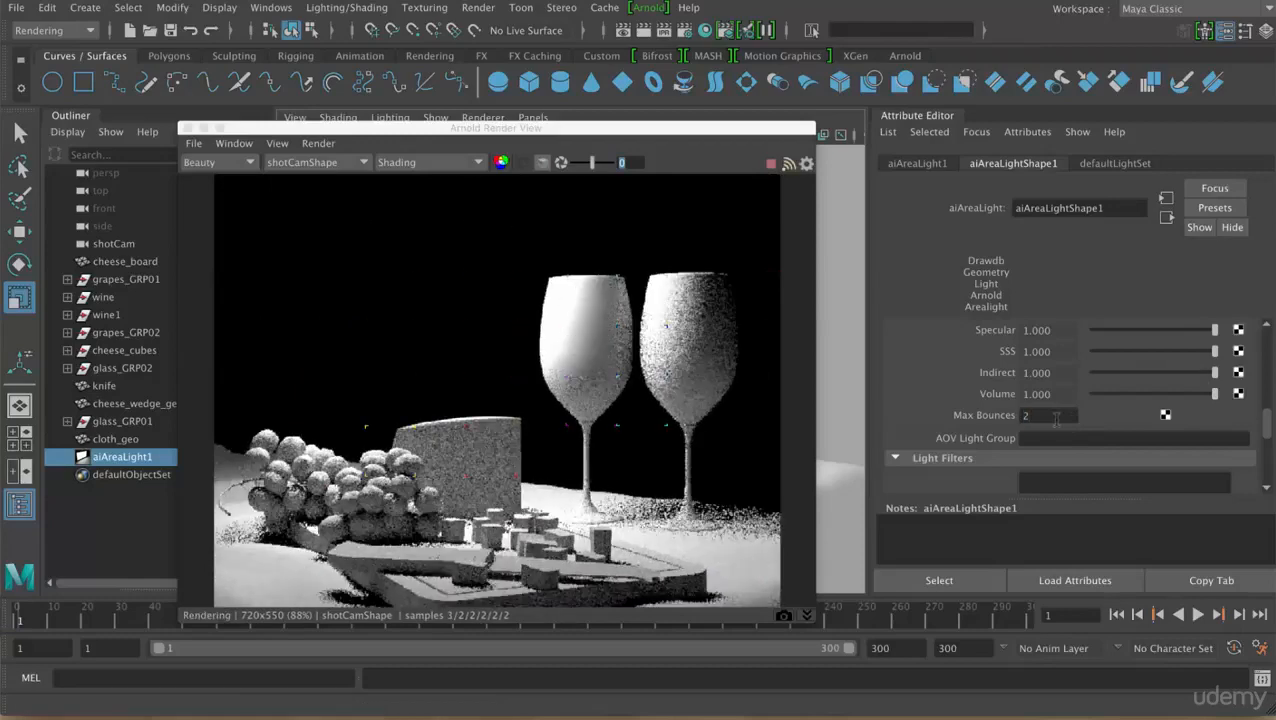
pyautogui.write('1')
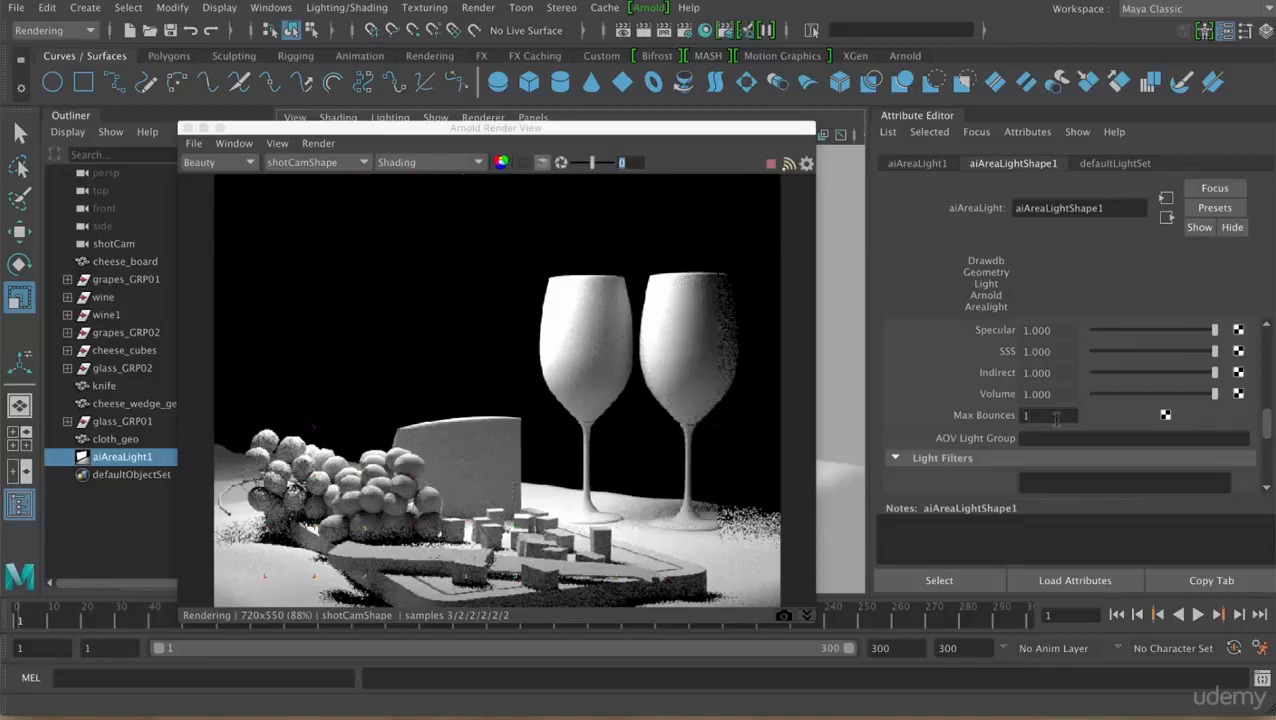
pyautogui.press('Return')
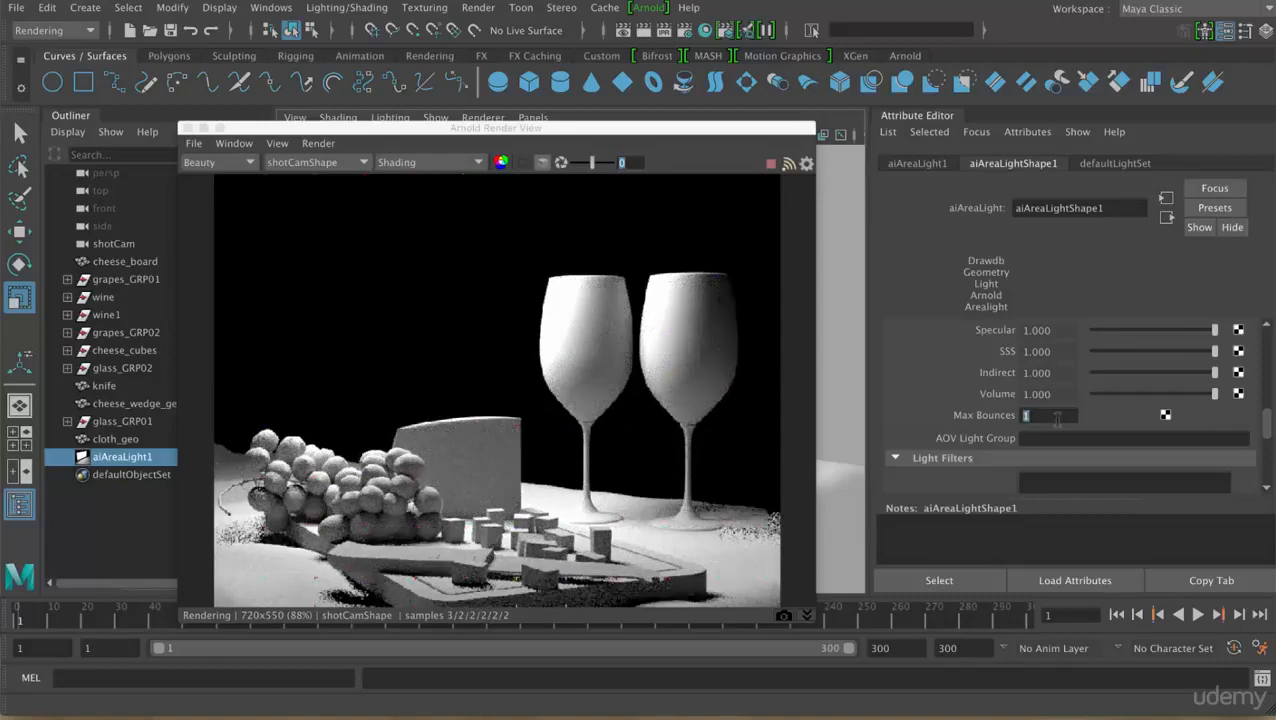
pyautogui.write('9')
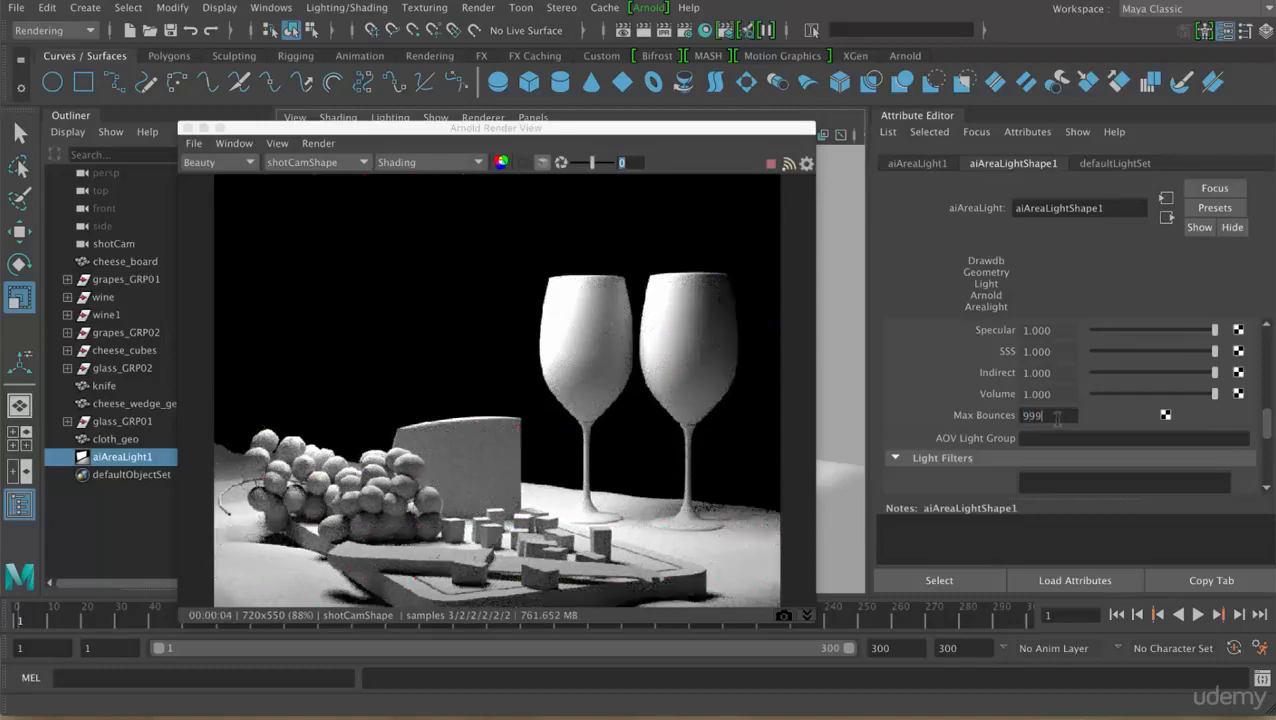
pyautogui.write('99')
pyautogui.press('Return')
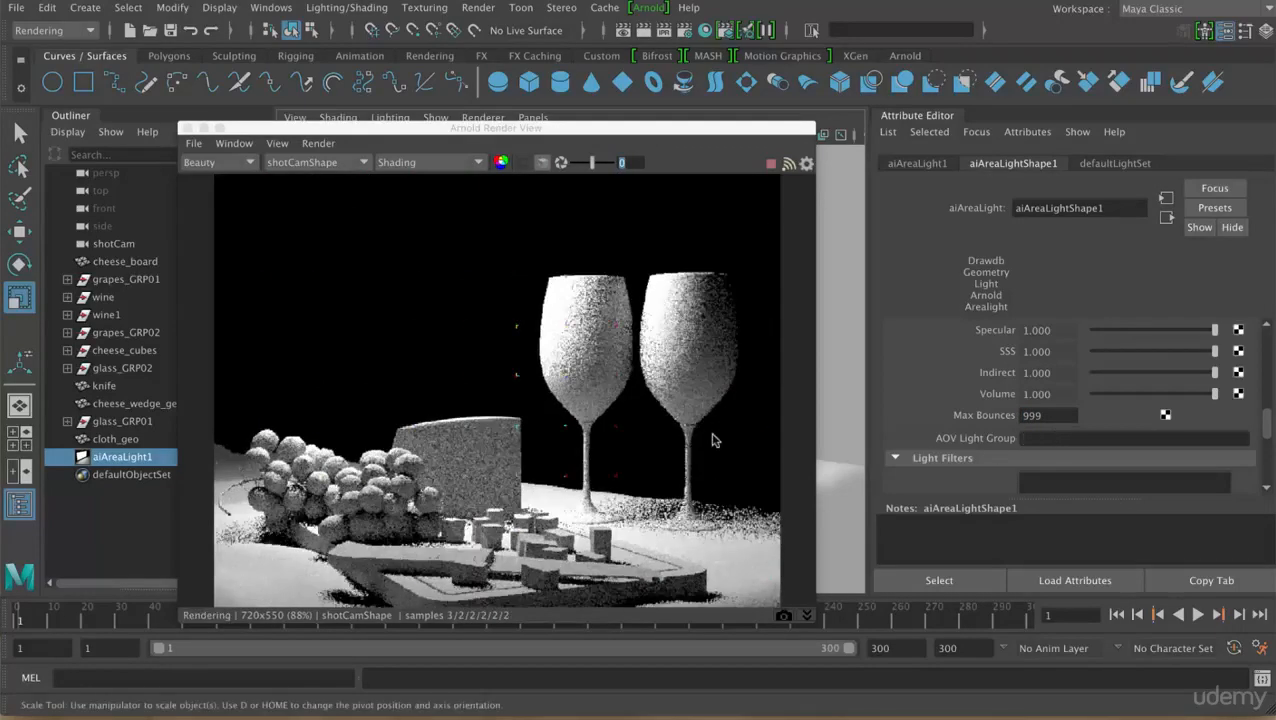
pyautogui.moveTo(1268, 424); pyautogui.dragTo(1273, 351)
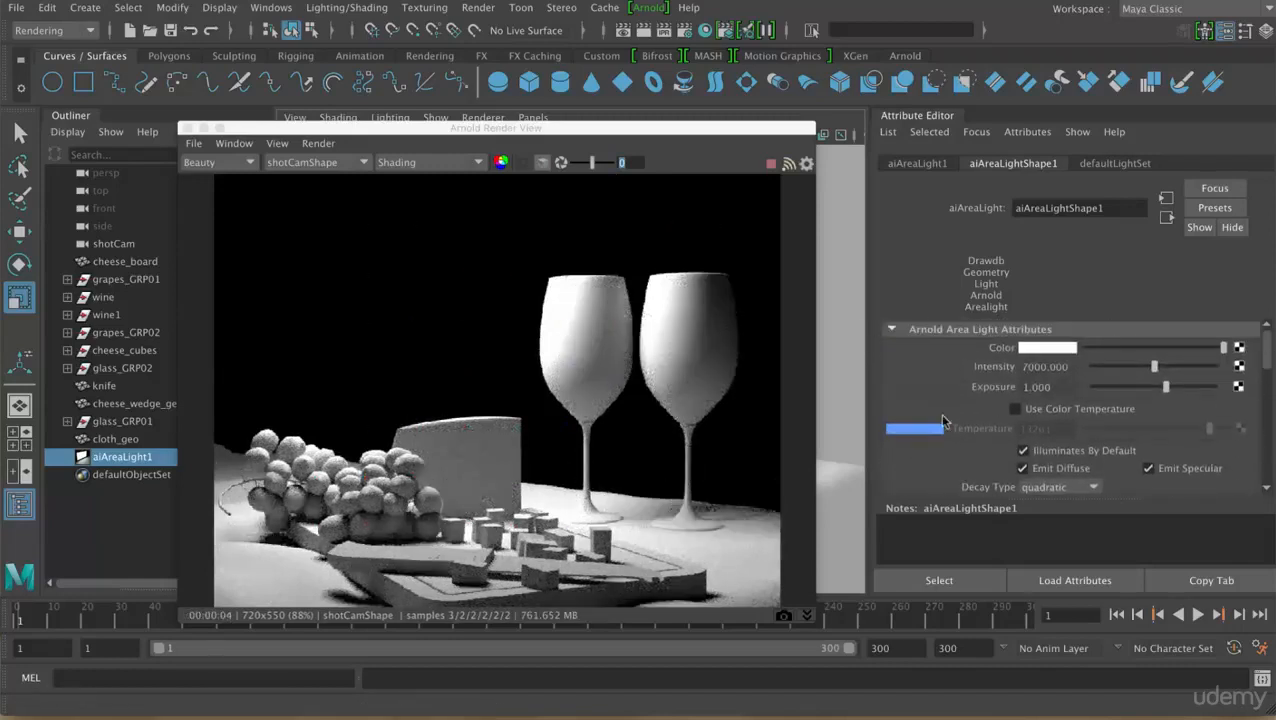